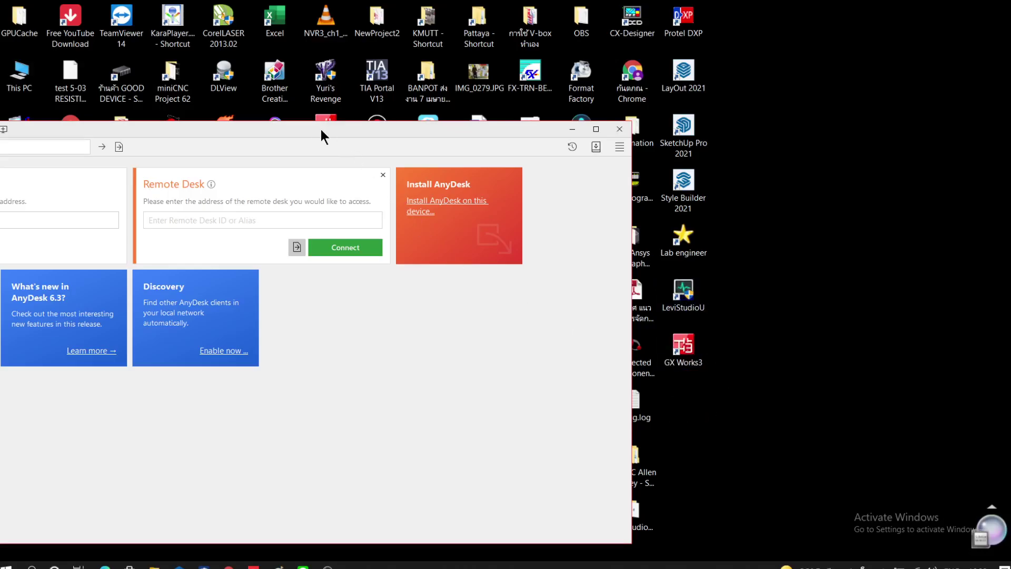
Accept the incoming AnyDesk remote session request and minimize both AnyDesk windows.
left_click_drag(308, 131, 563, 108)
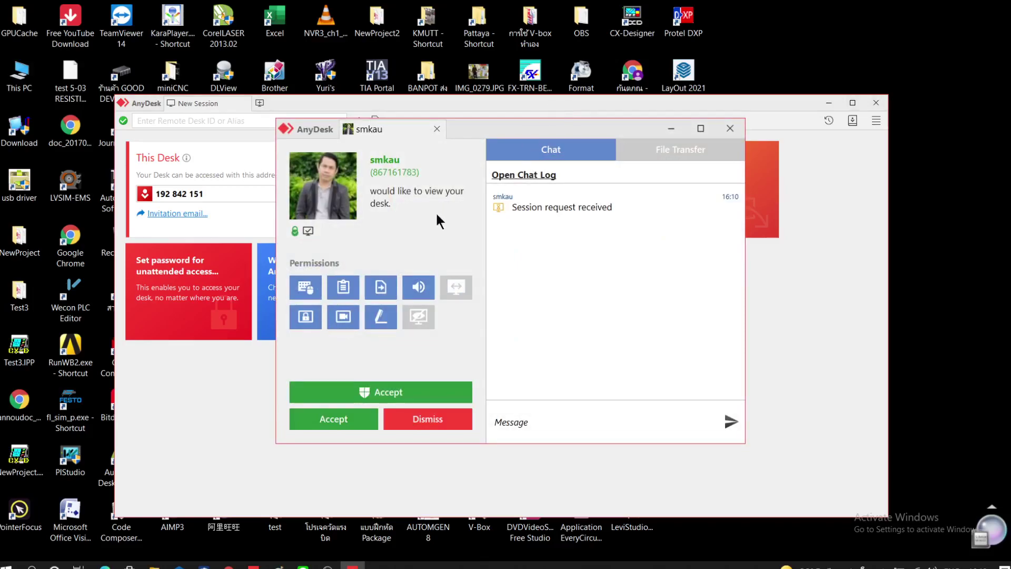
left_click(337, 422)
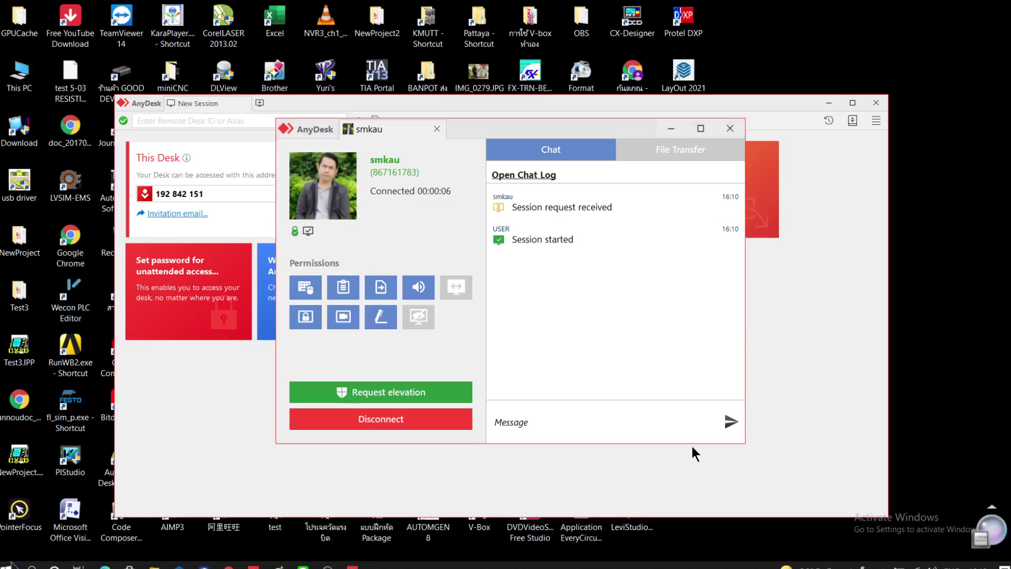
left_click(671, 128)
left_click(828, 103)
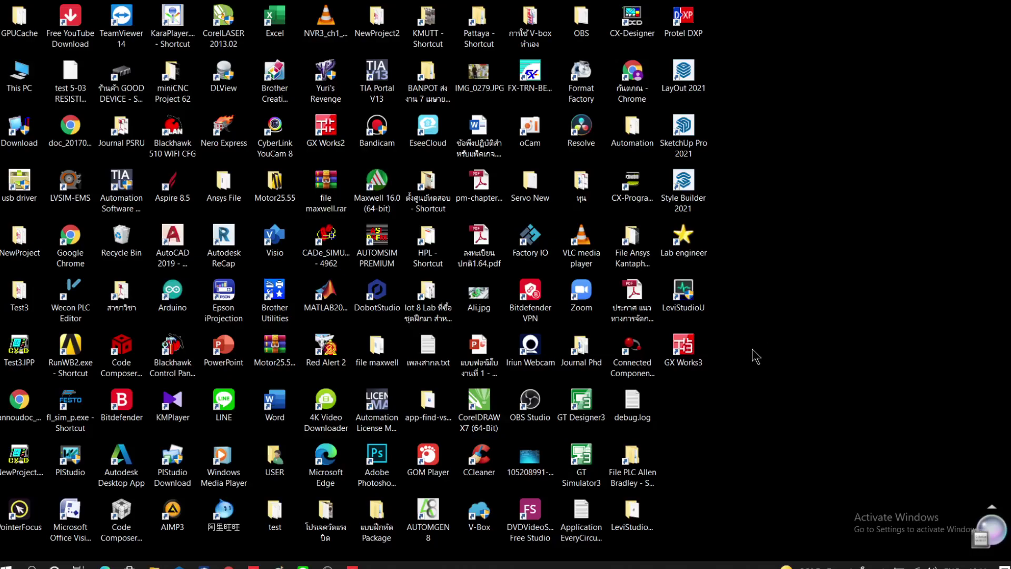
Launch GX Works3 from the desktop and maximize its window.
left_click(683, 348)
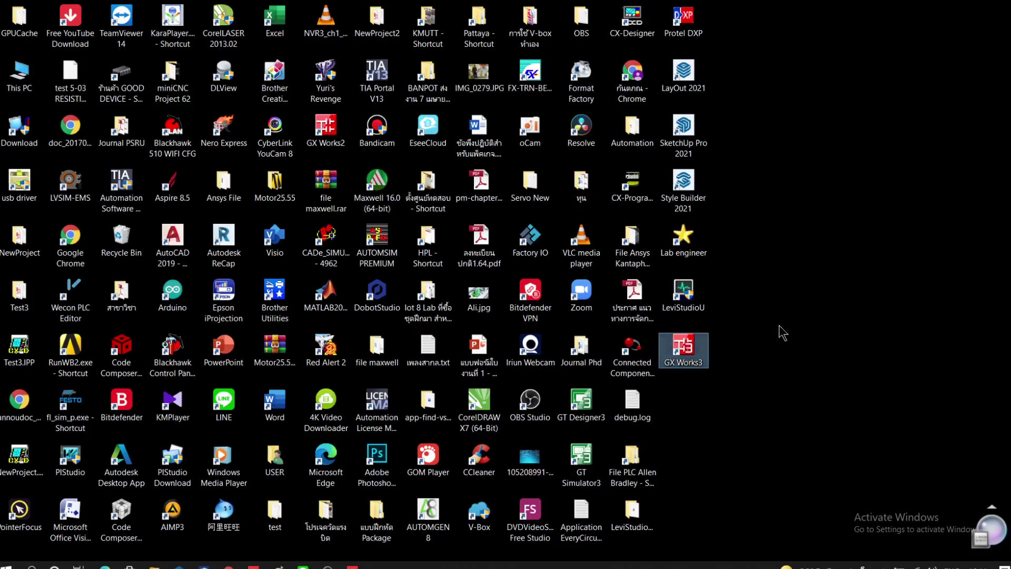
double_click(687, 353)
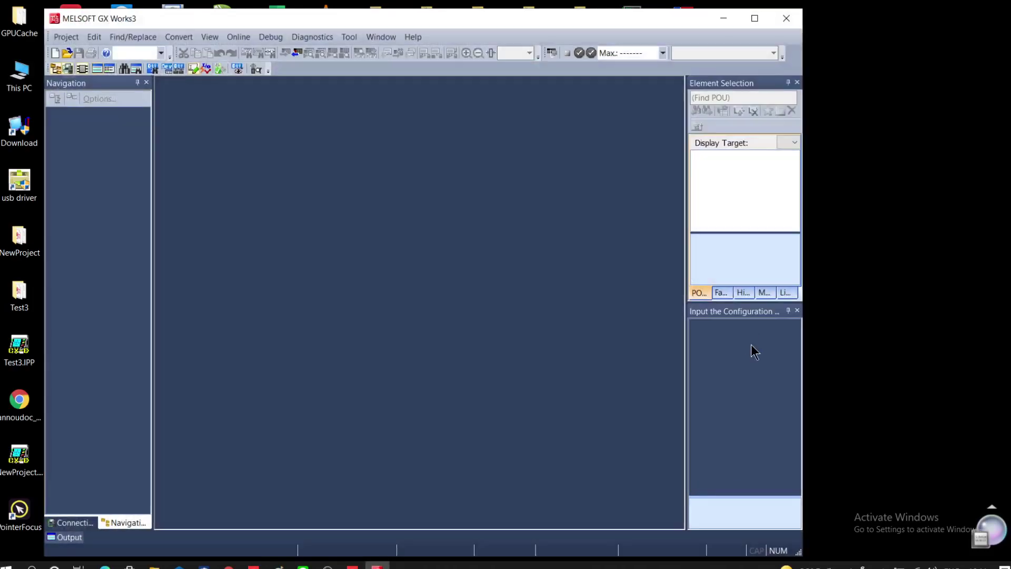
left_click(753, 18)
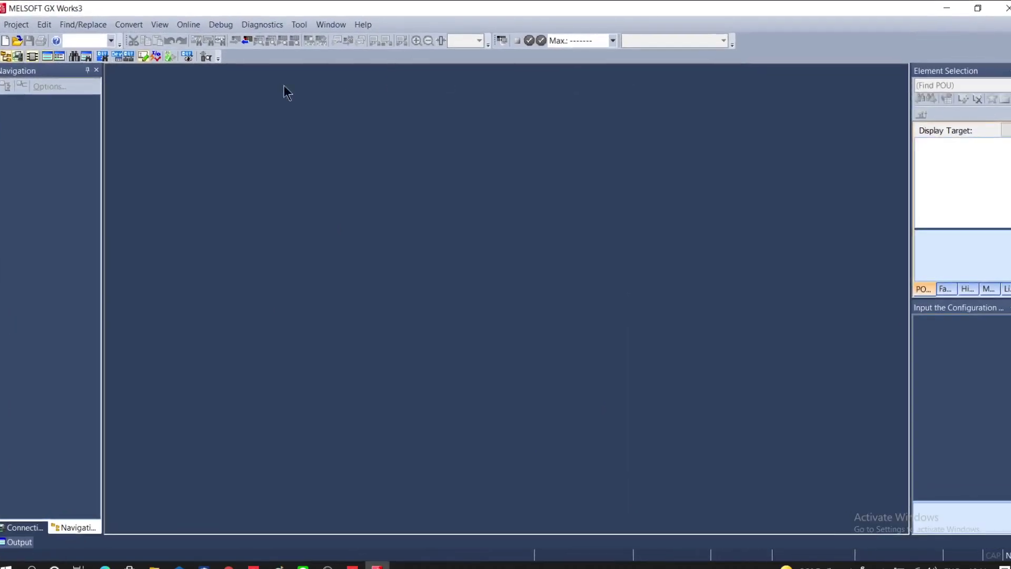
Create a new Ladder project for series FX5CPU, type FX5U, and accept adding the CPU module with its default settings.
left_click(4, 42)
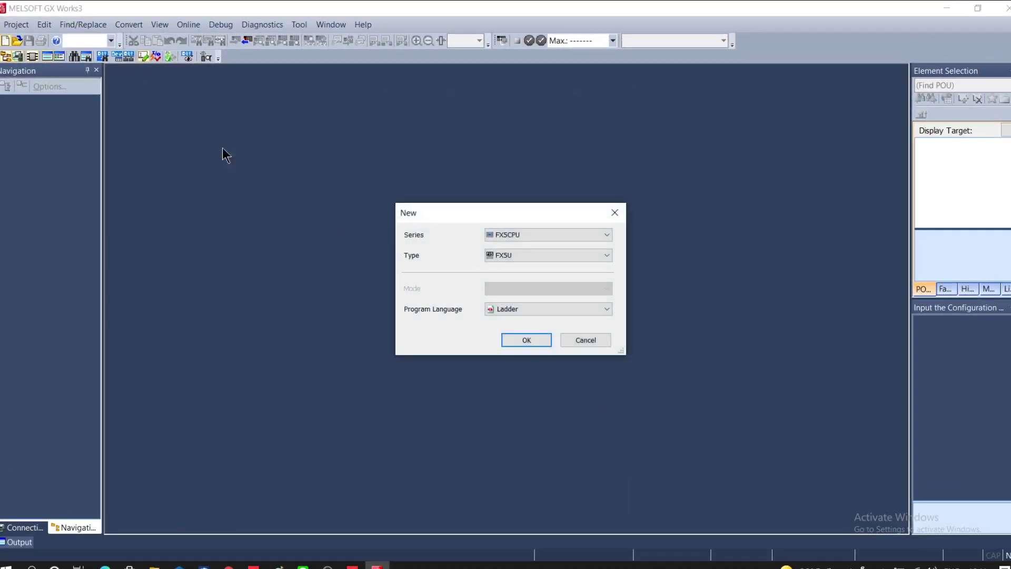
left_click(511, 340)
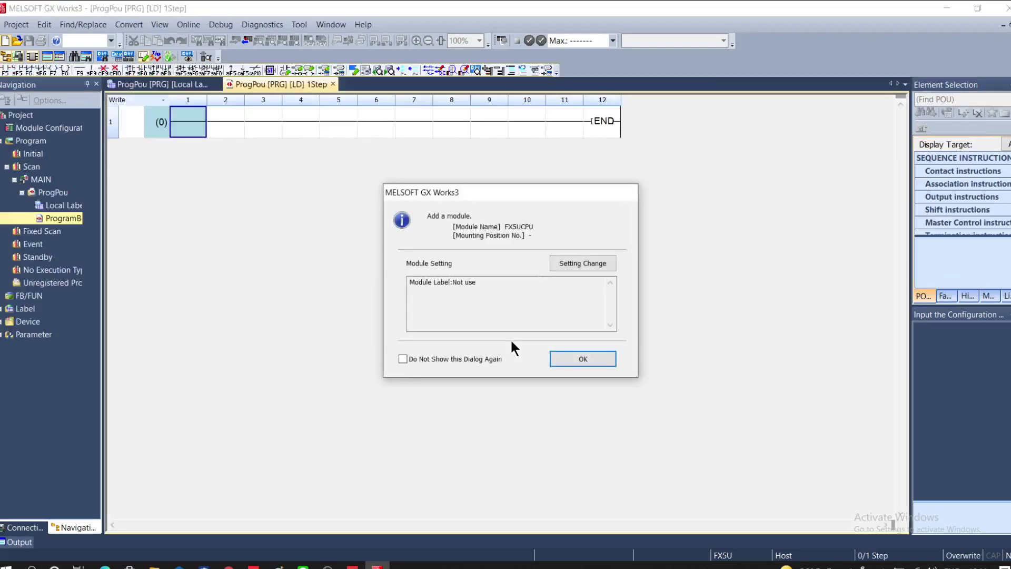
left_click(576, 360)
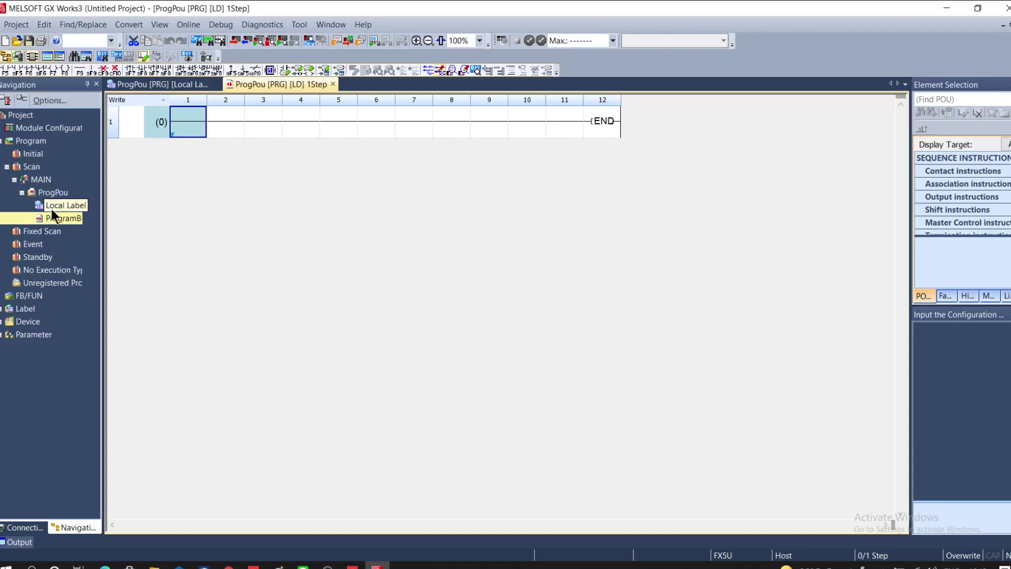
Expand the project's Parameter branch, view the I/O assignment in System Parameter, and close it without changes.
double_click(9, 334)
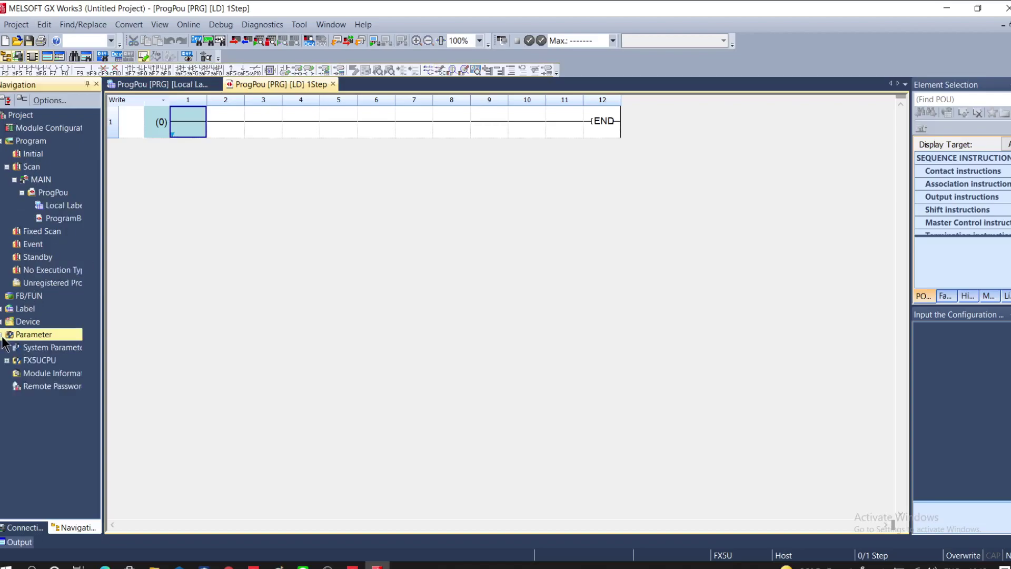
double_click(43, 347)
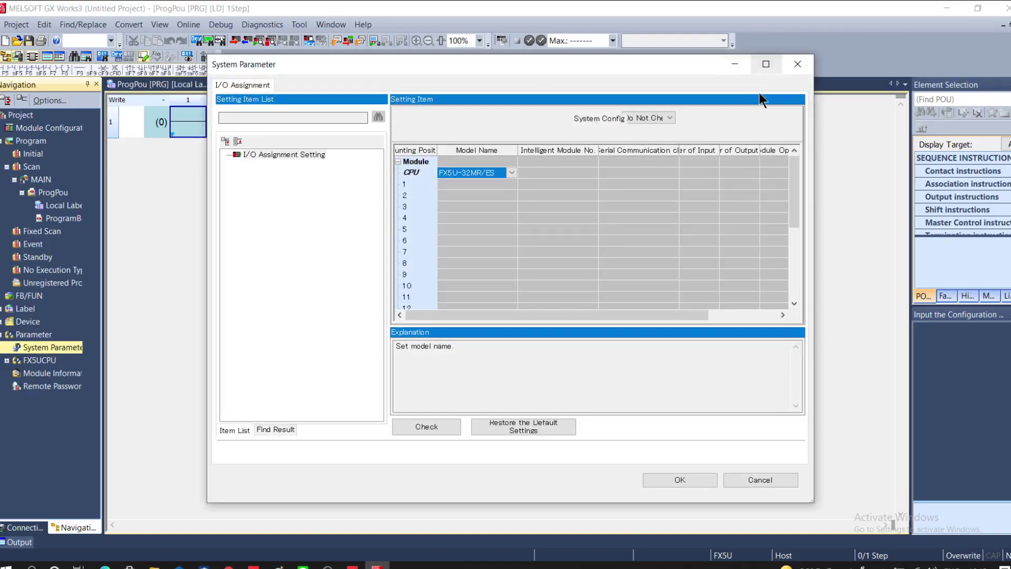
left_click(796, 65)
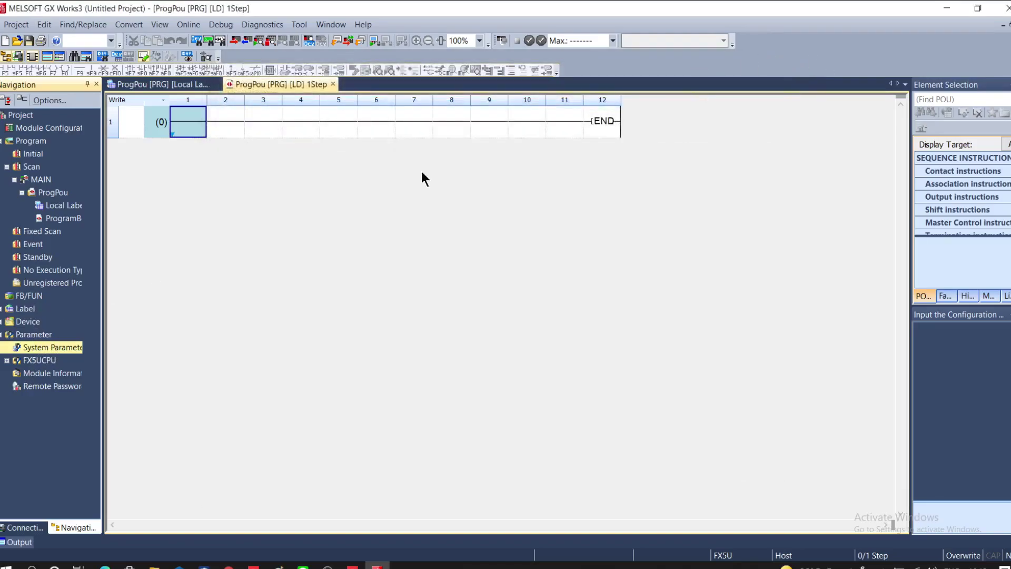
Open the CPU Parameter settings of FX5UCPU and expand Name Setting and Operation Related Setting to examine their items.
left_click(36, 362)
left_click(8, 361)
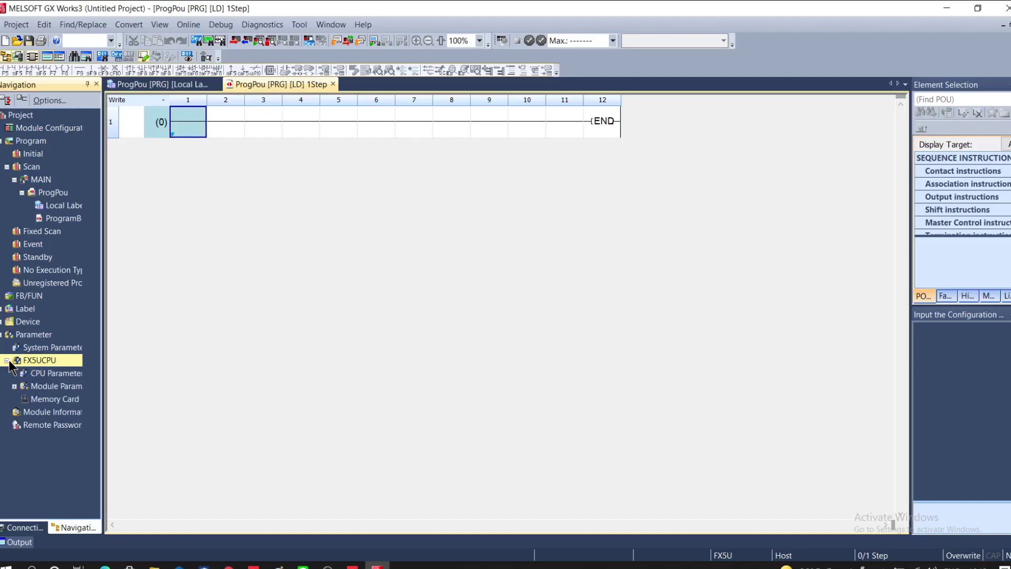
double_click(45, 374)
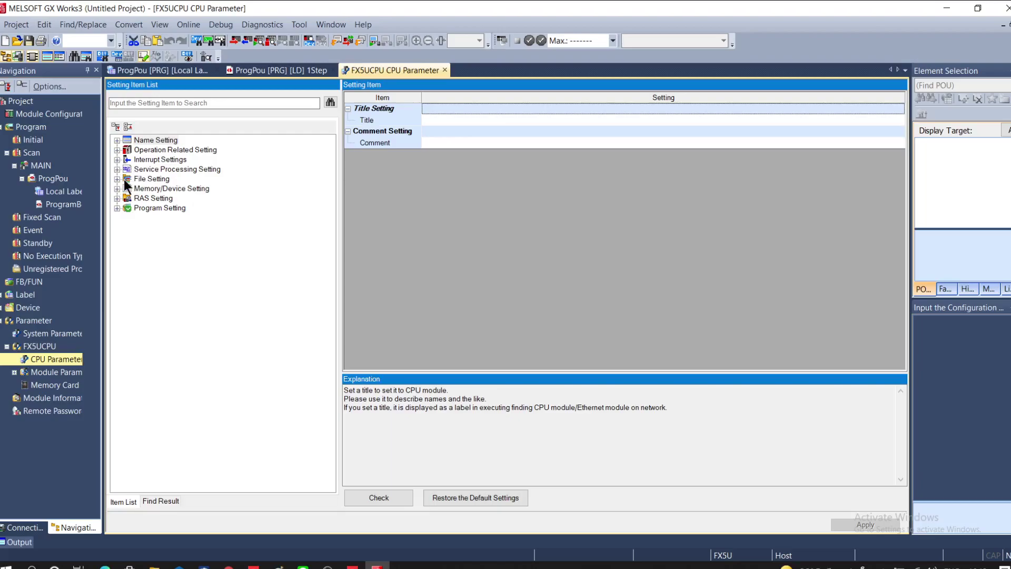
left_click(117, 140)
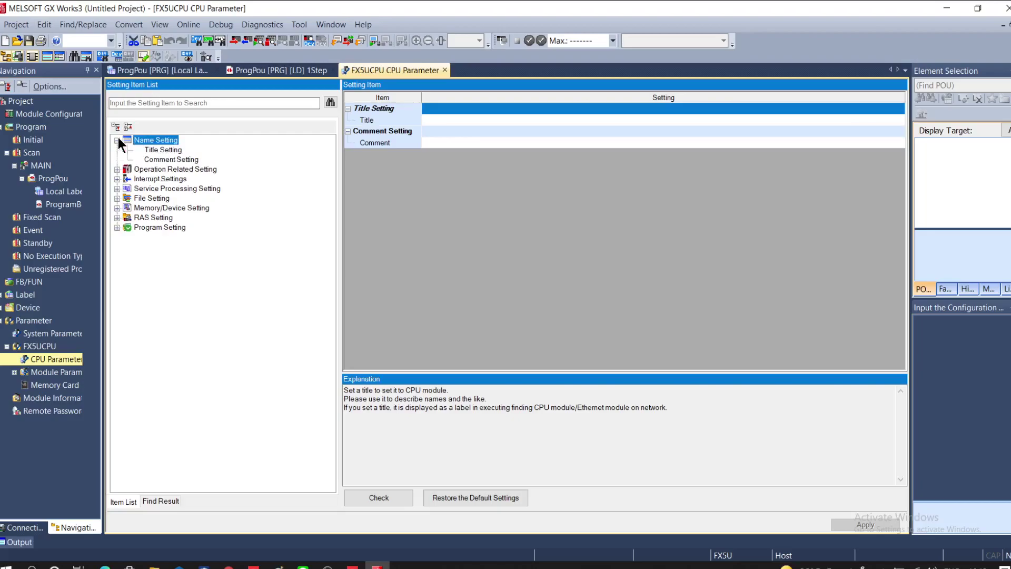
left_click(117, 169)
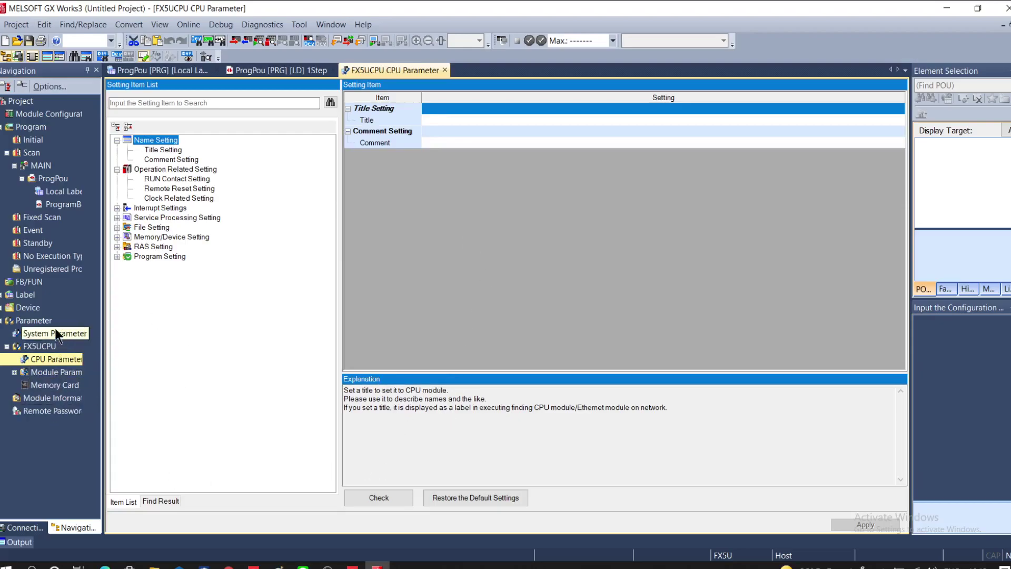
Open the Ethernet Port module parameters, expand Basic Settings and Application Settings, and show the Own Node Settings.
double_click(23, 372)
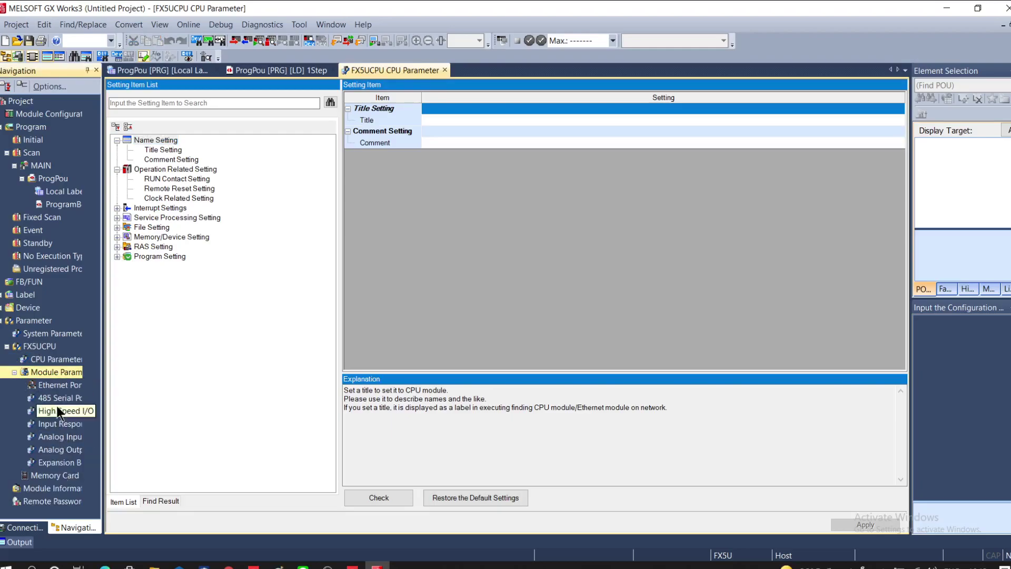
double_click(64, 386)
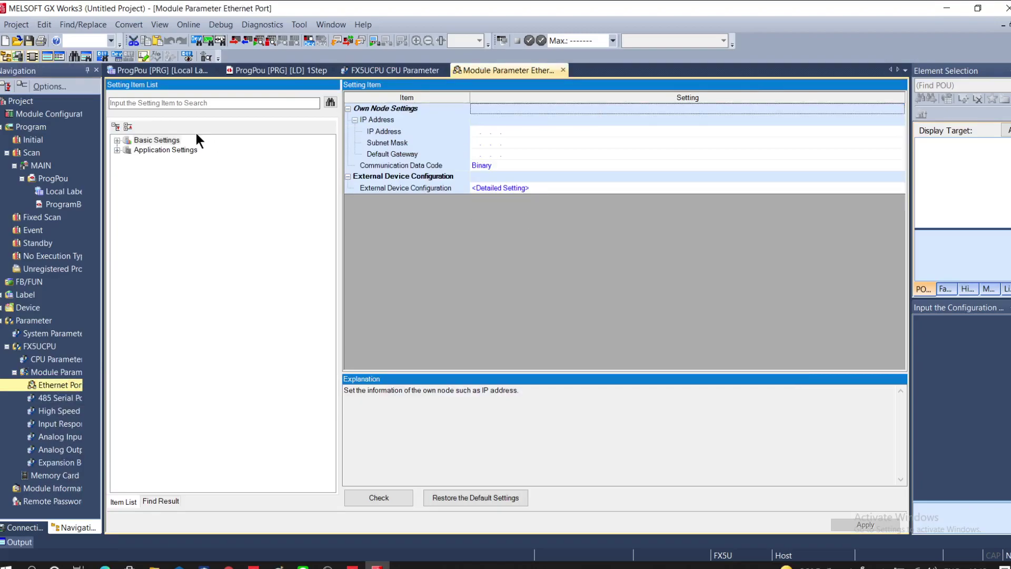
left_click(117, 150)
left_click(120, 140)
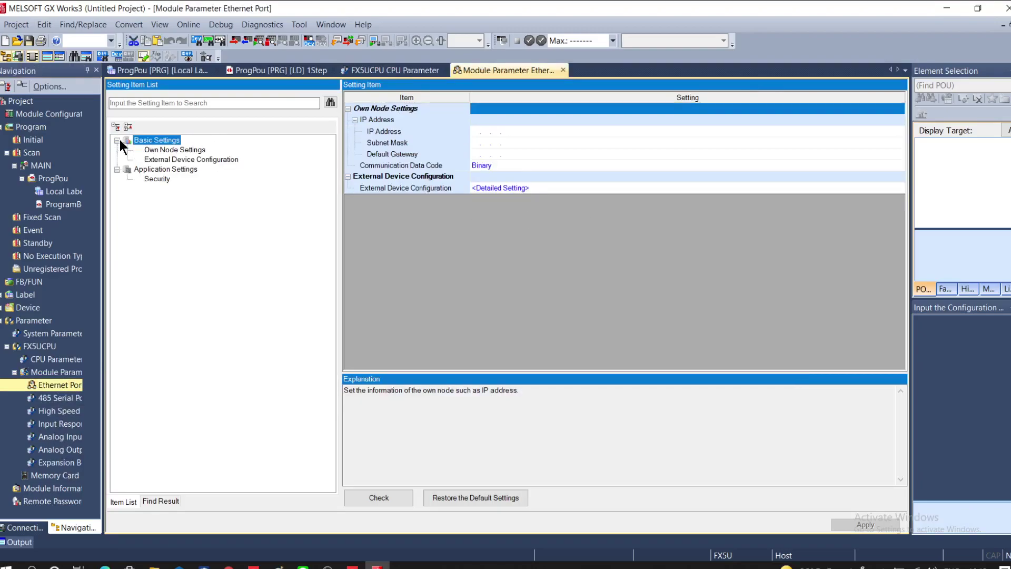
left_click(187, 158)
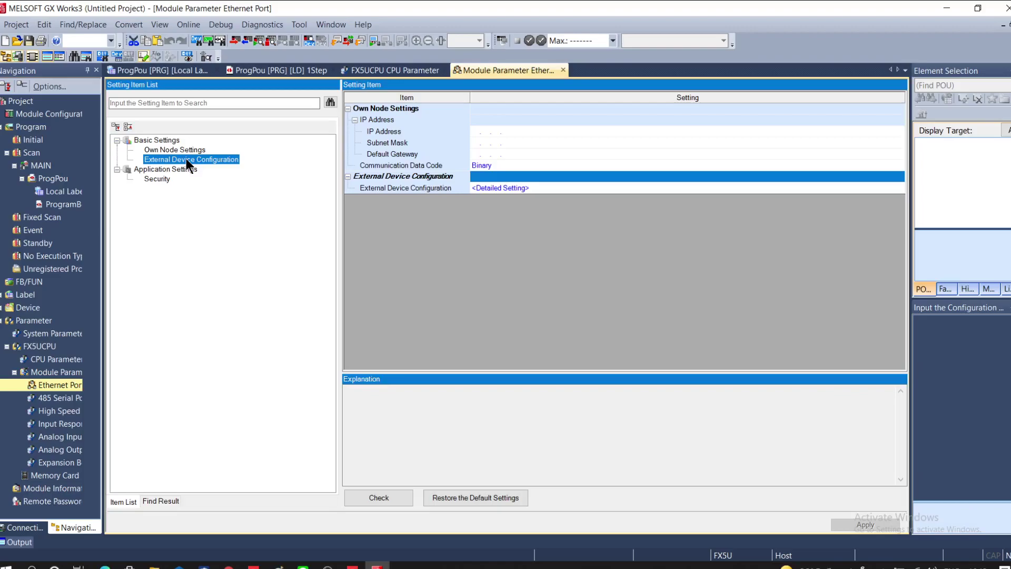
left_click(160, 147)
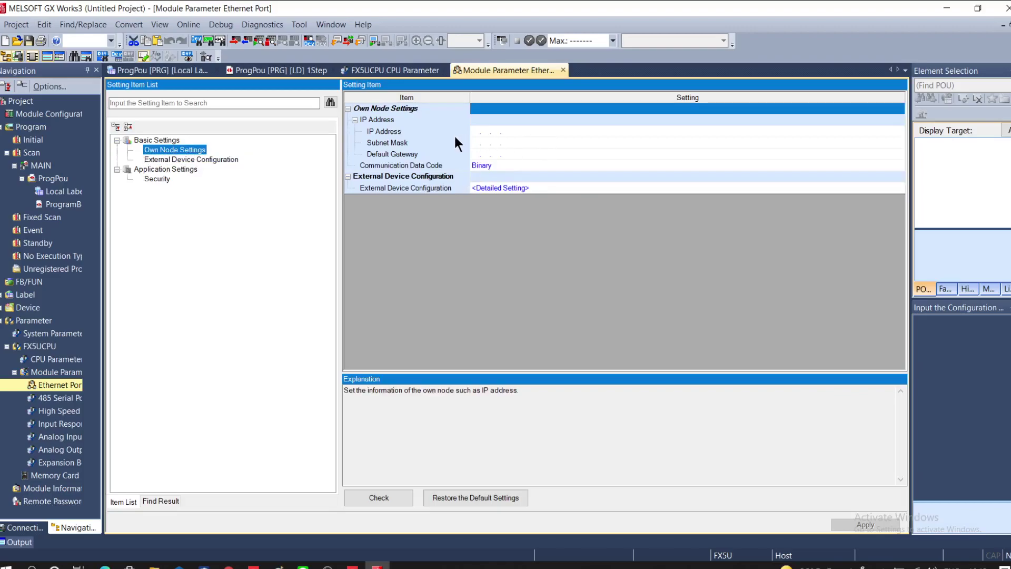
Set the own node IP address to 192.168.3.250 and check the Ethernet port parameters for errors.
left_click(477, 132)
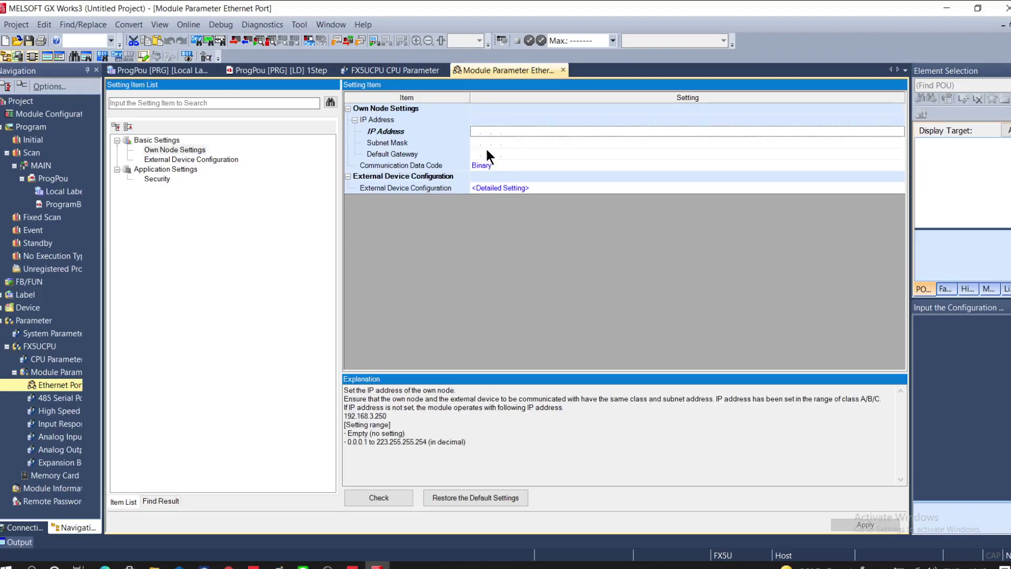
type("1")
type("92 . ")
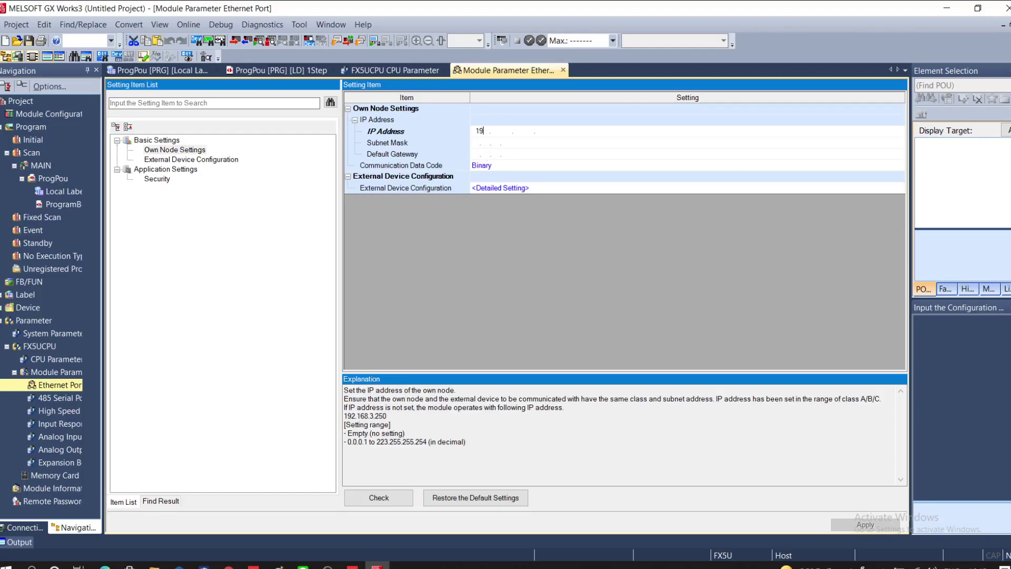
type("168 . 3 . 250")
left_click(376, 498)
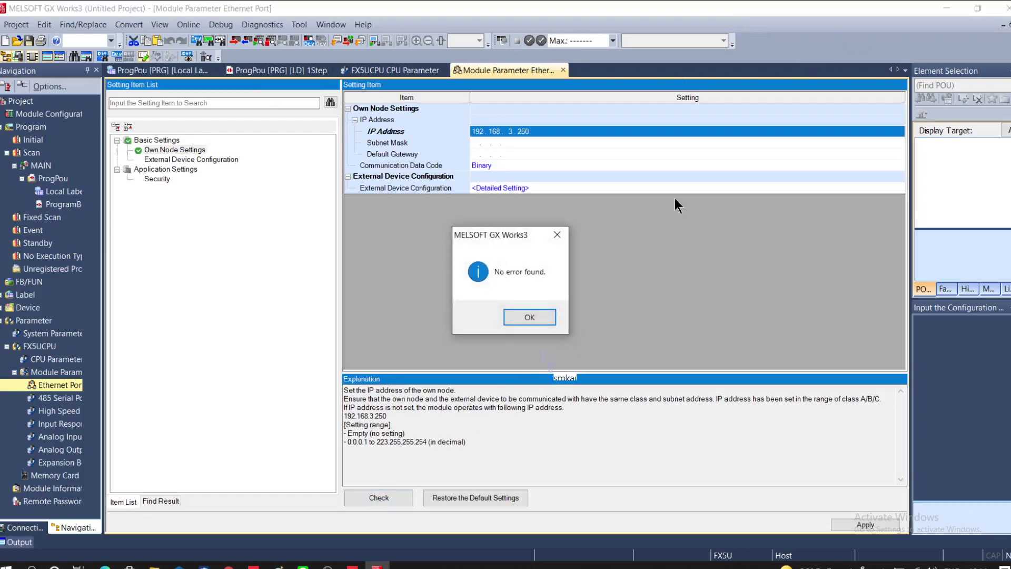
left_click(530, 317)
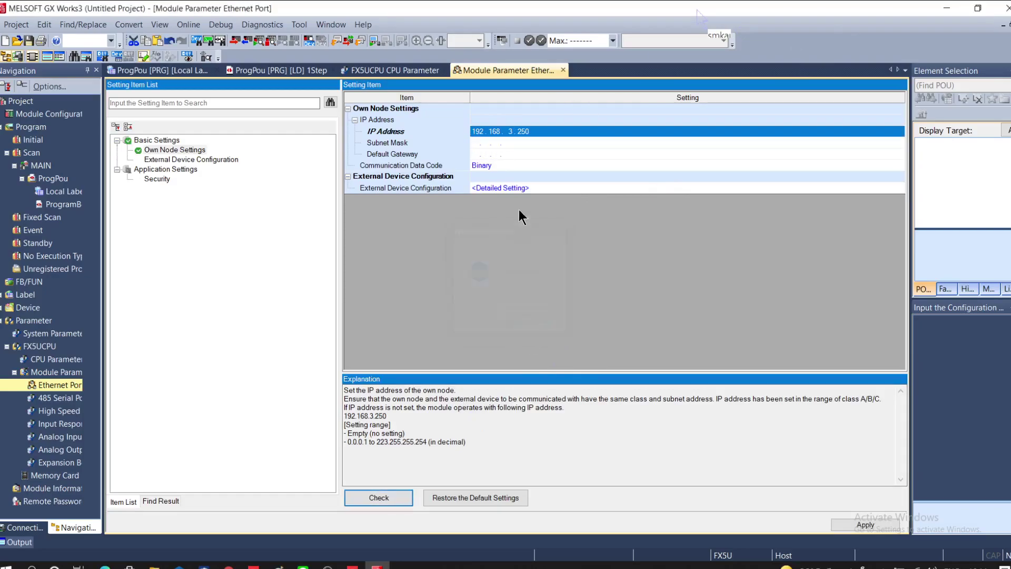
Set the own node subnet mask to 255.255.255.0.
left_click(476, 142)
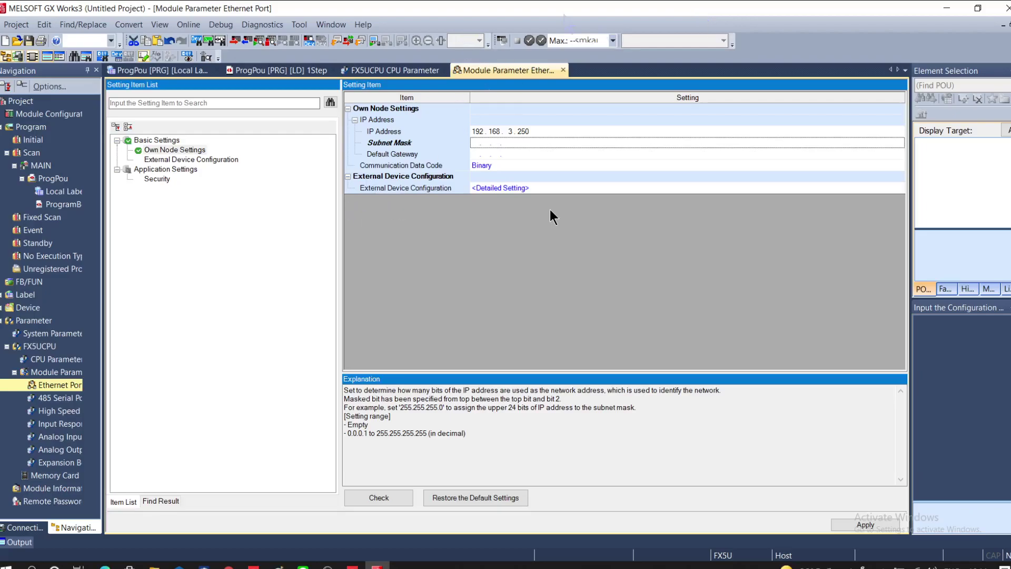
type("255 . ")
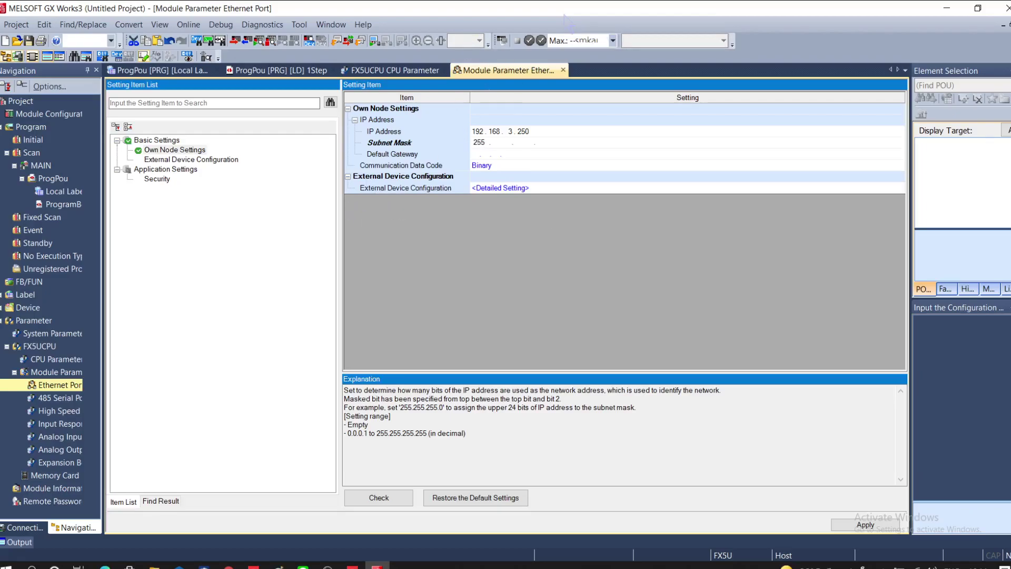
type("255 . 255 . 0")
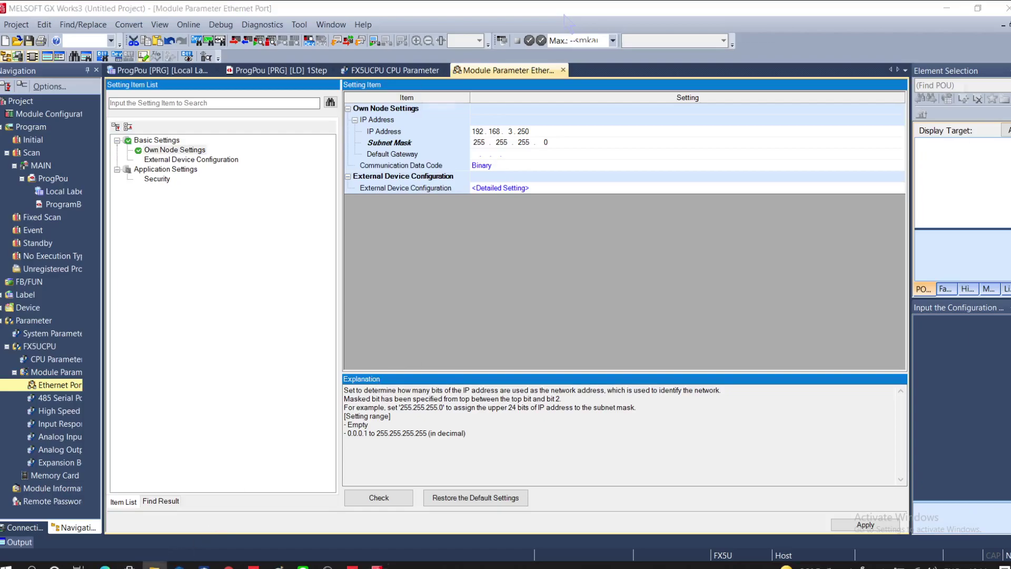
Switch to File Explorer and browse to the อบรม PLC Allen Bradley folder inside อบรม on the Work (F:) drive.
key("super+e")
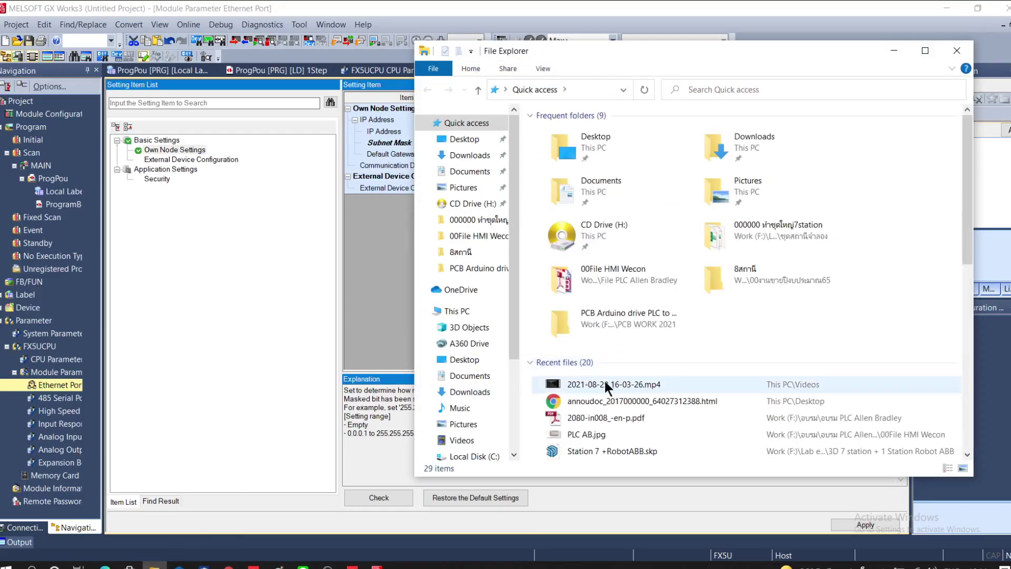
scroll(584, 399, "down", 3)
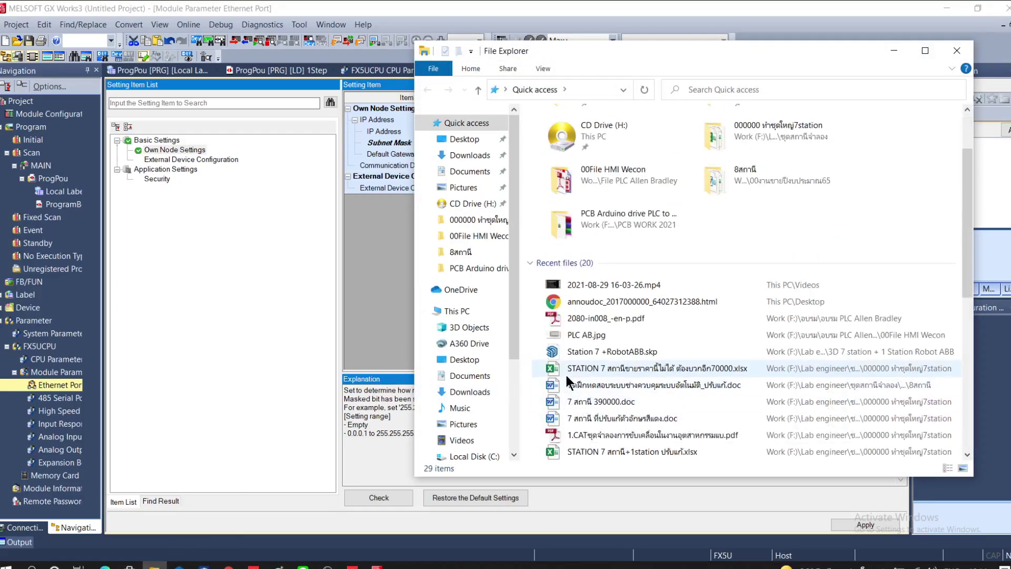
scroll(474, 400, "down", 1)
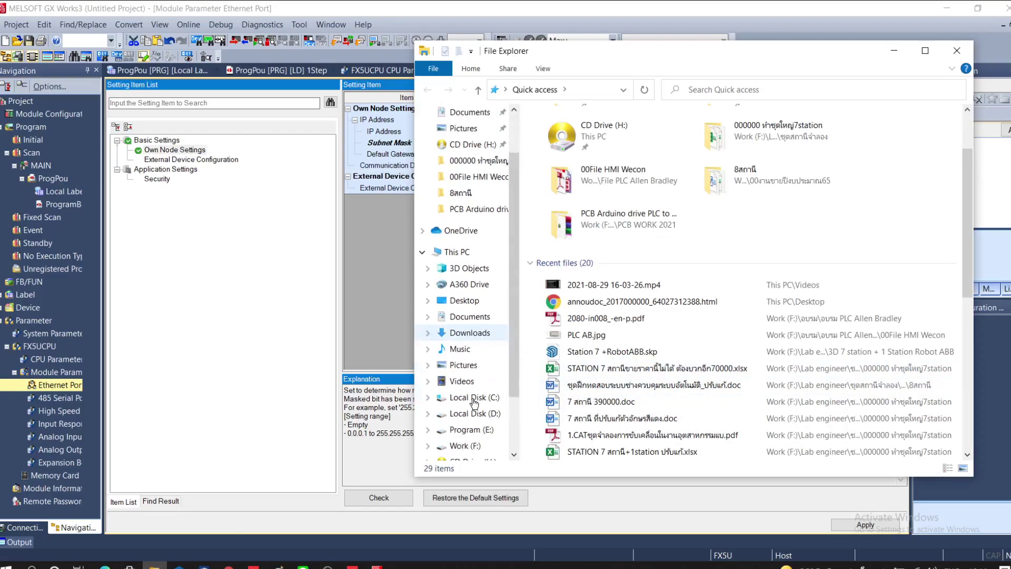
left_click(462, 446)
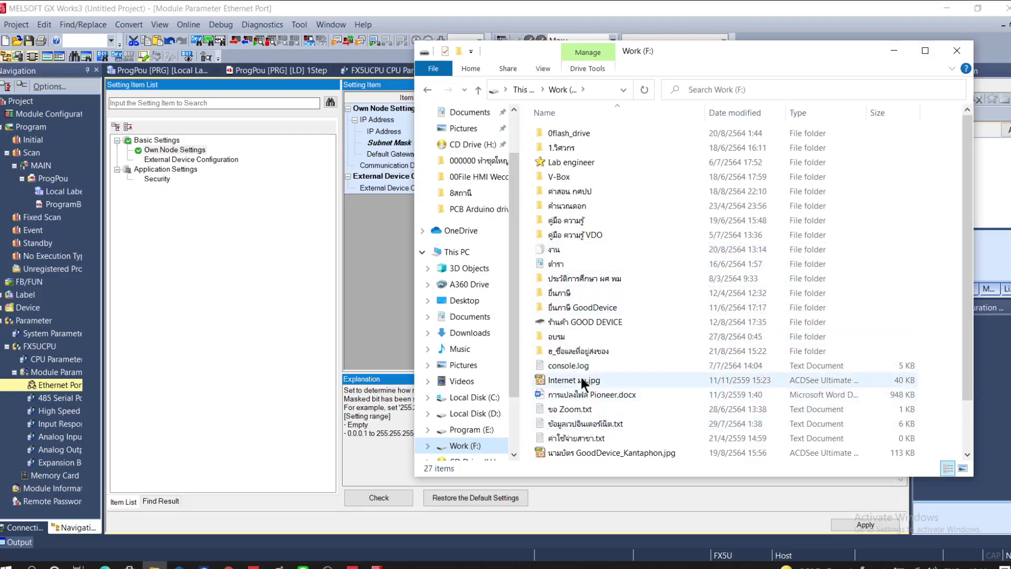
scroll(560, 252, "down", 2)
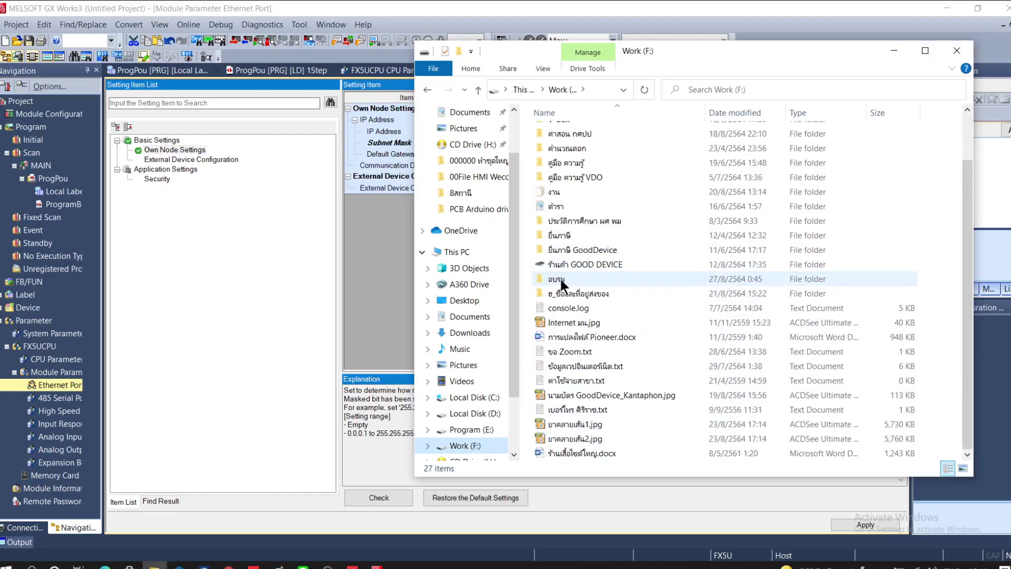
double_click(563, 277)
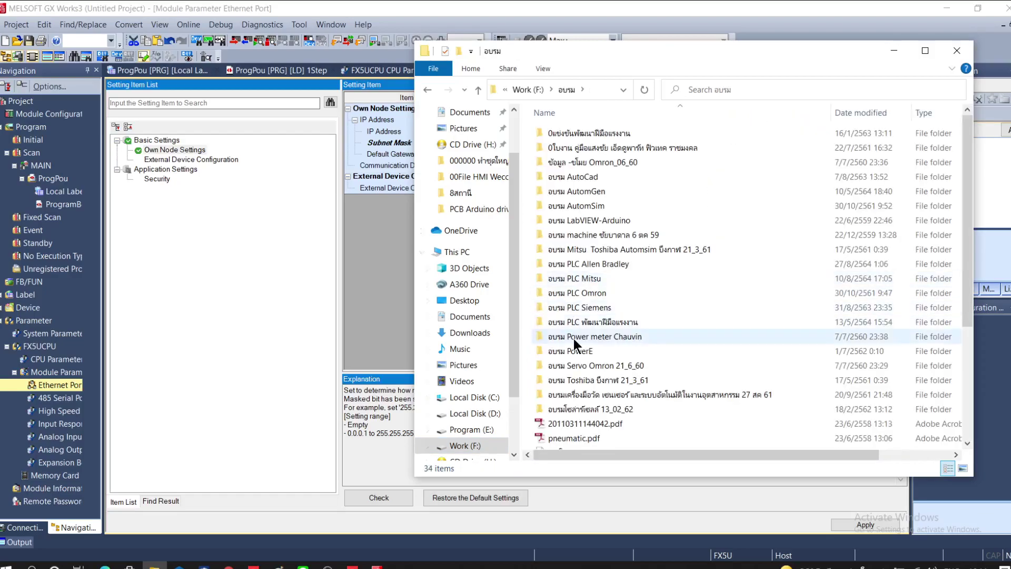
scroll(574, 339, "down", 2)
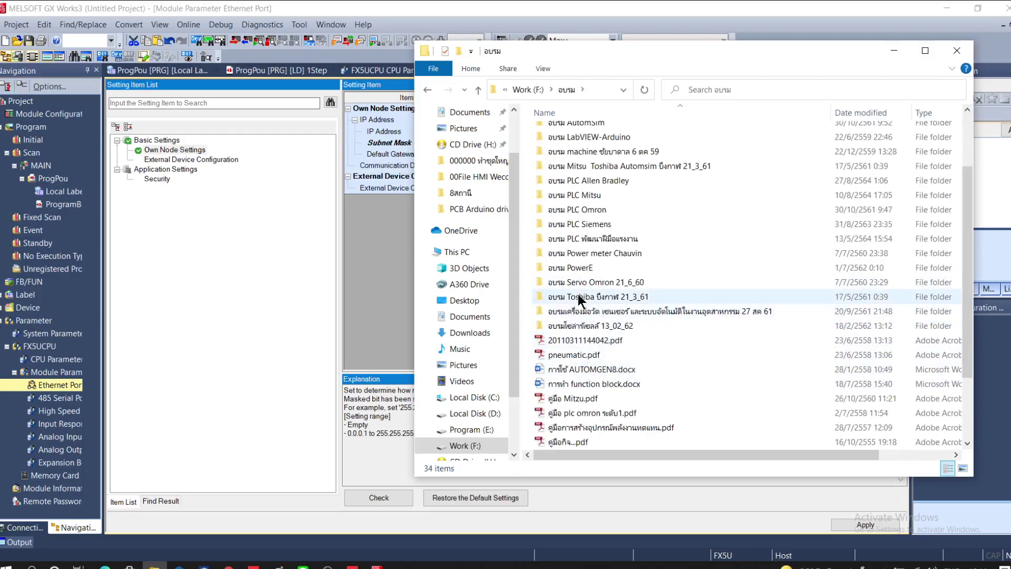
double_click(599, 180)
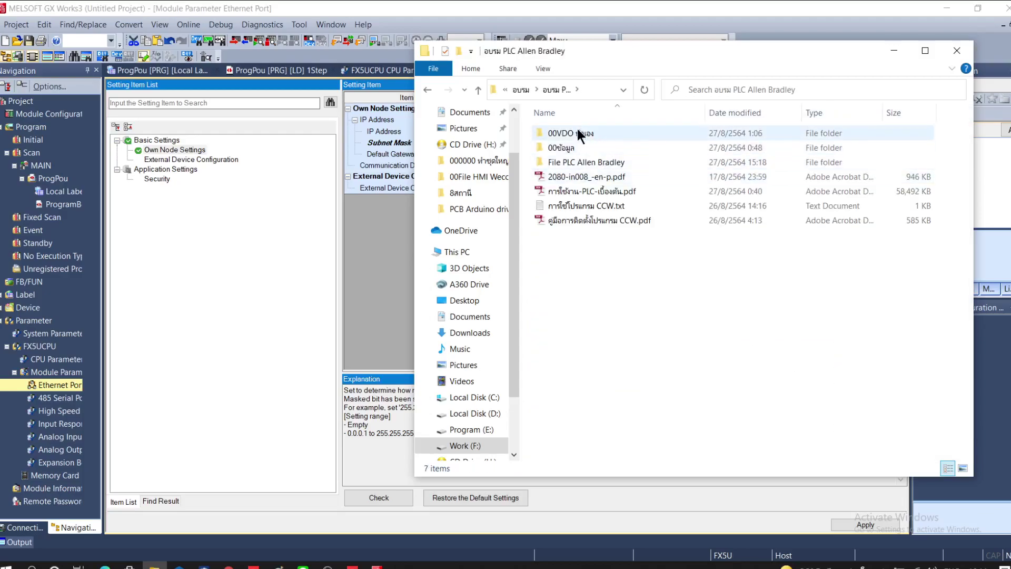
Look for files in the 00ข้อมูล and 00VDO ทำเอง subfolders of อบรม PLC Allen Bradley, and minimize File Explorer.
left_click(425, 89)
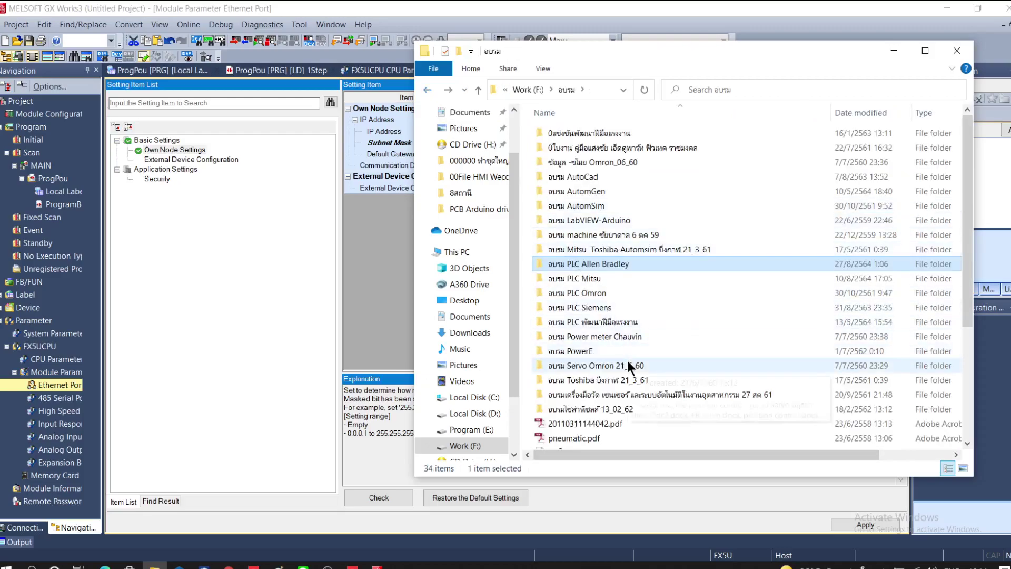
mouse_move(628, 360)
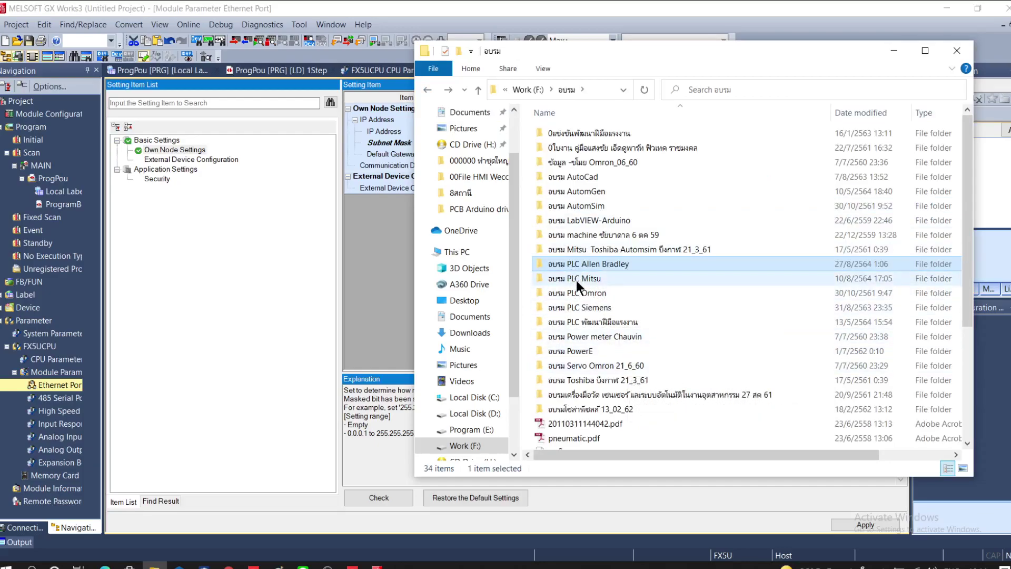
mouse_move(578, 277)
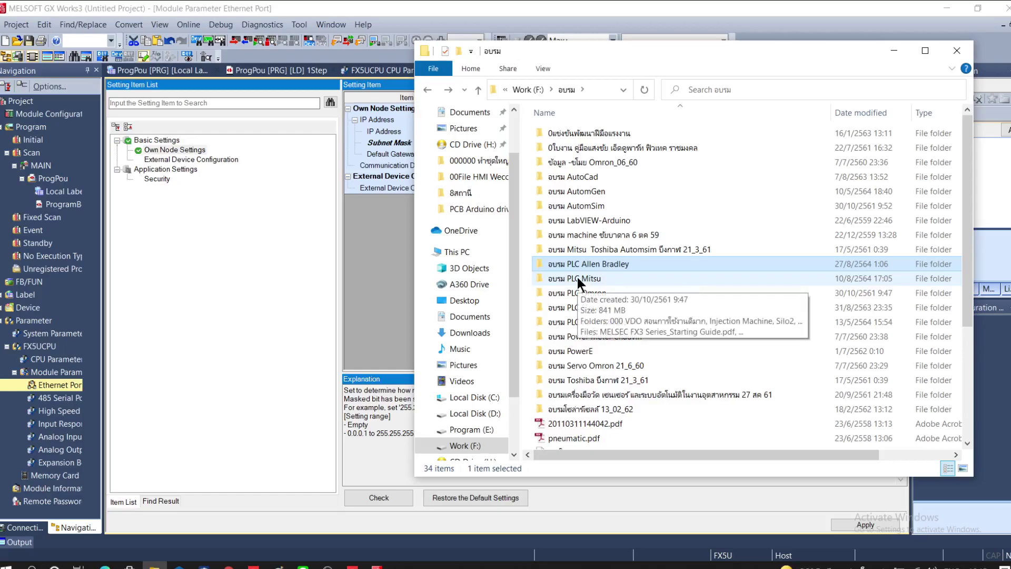
double_click(577, 263)
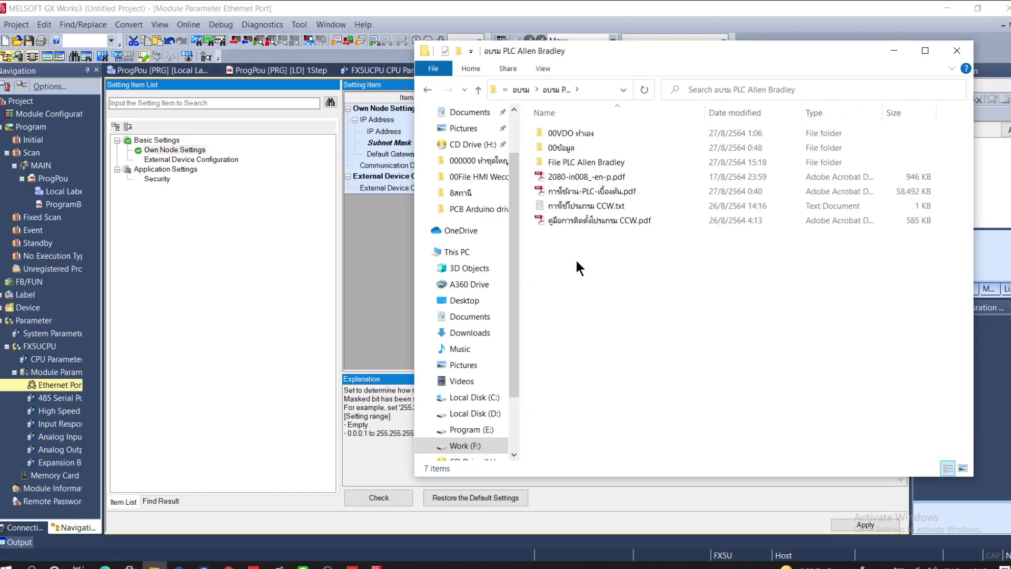
double_click(565, 148)
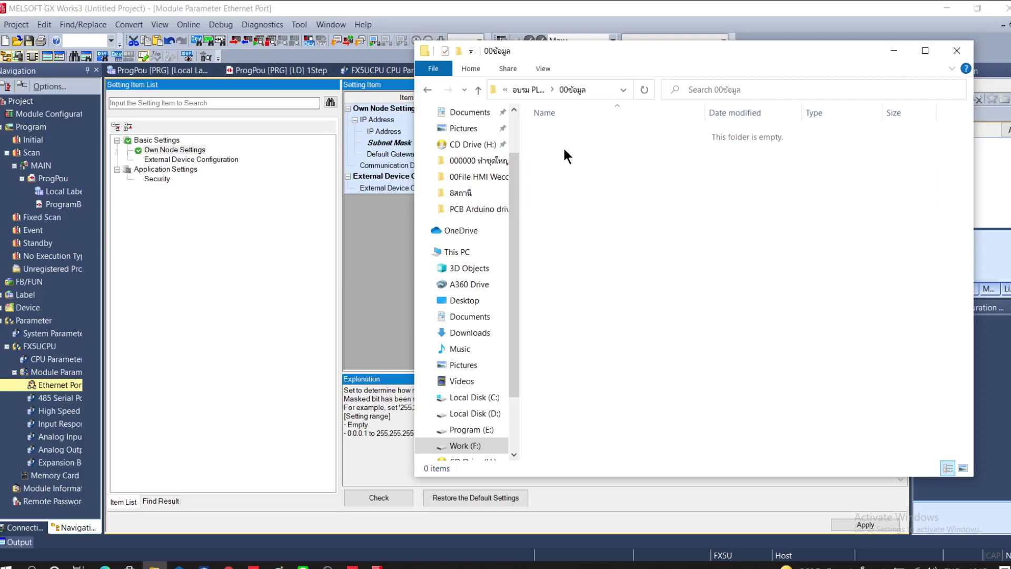
left_click(427, 90)
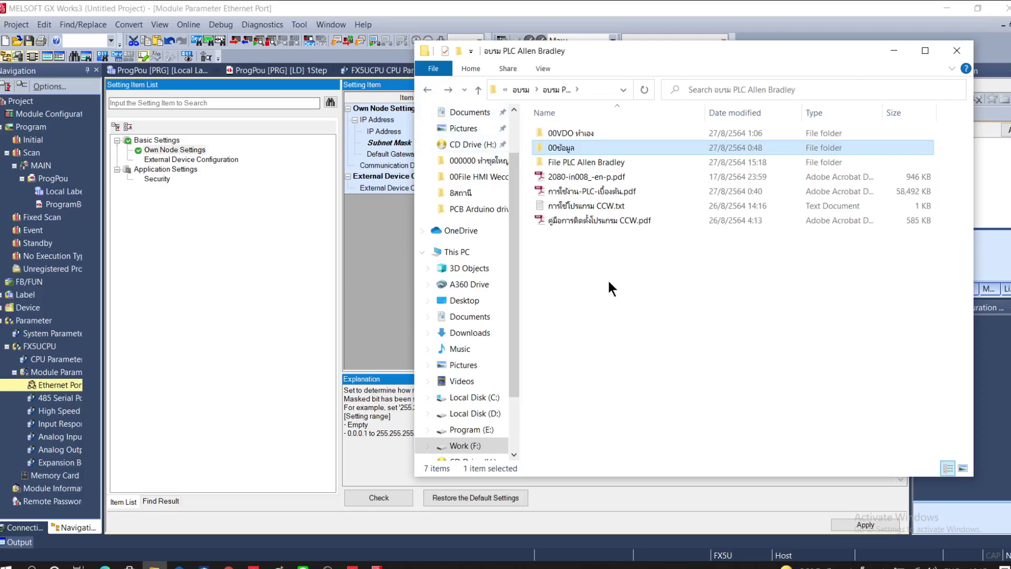
double_click(562, 131)
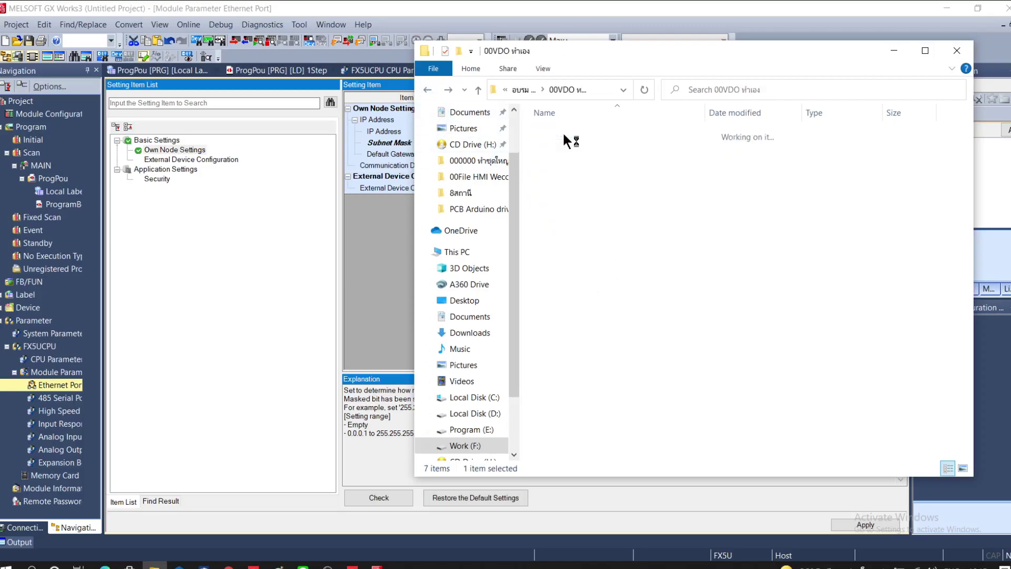
left_click(428, 89)
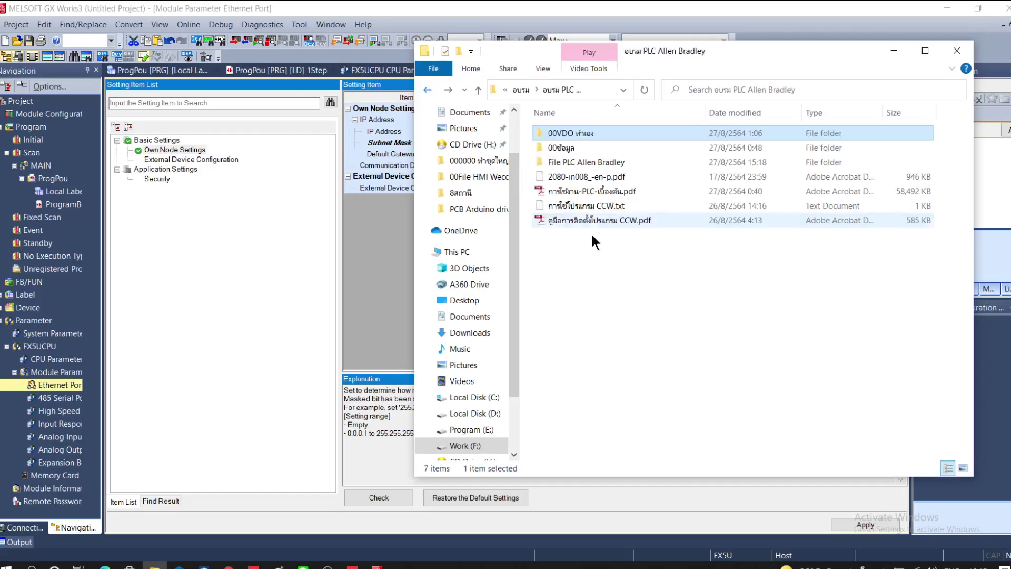
double_click(554, 148)
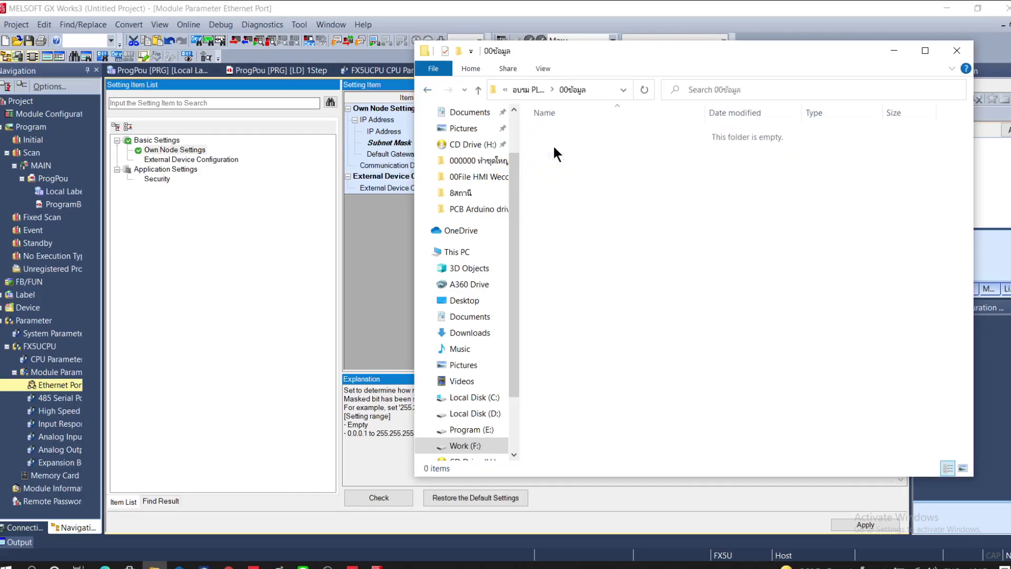
left_click(427, 89)
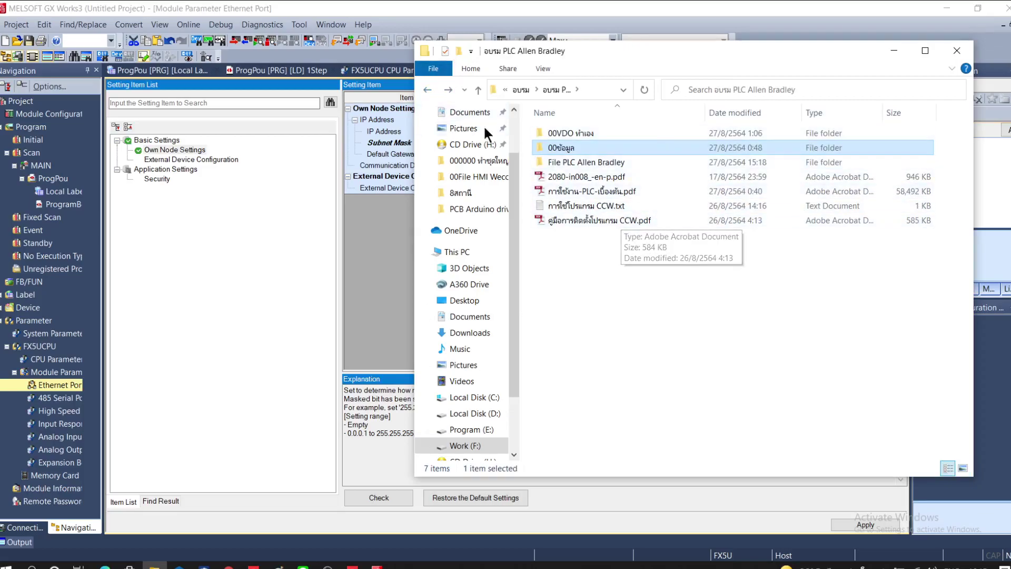
left_click(427, 90)
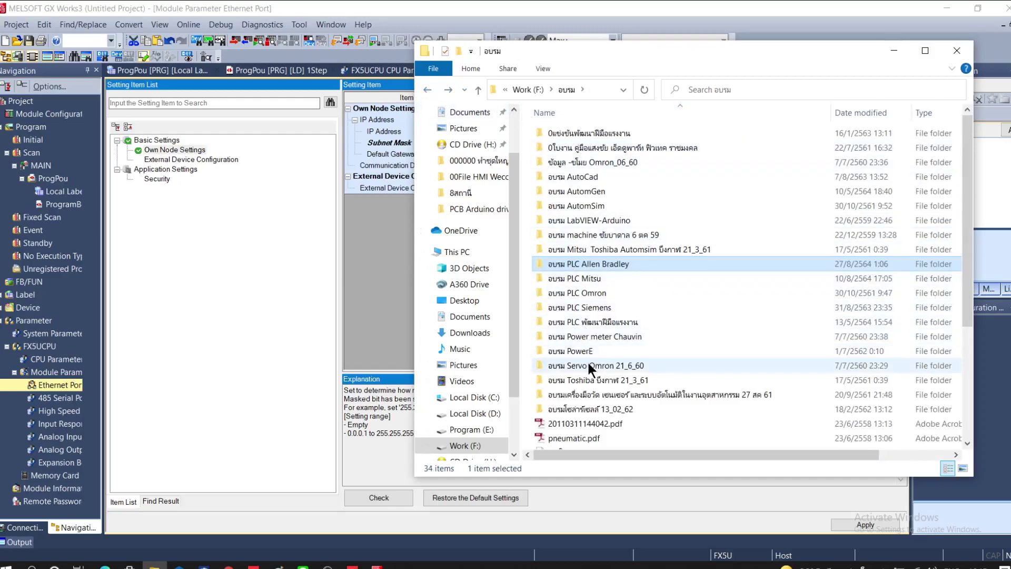
left_click(891, 51)
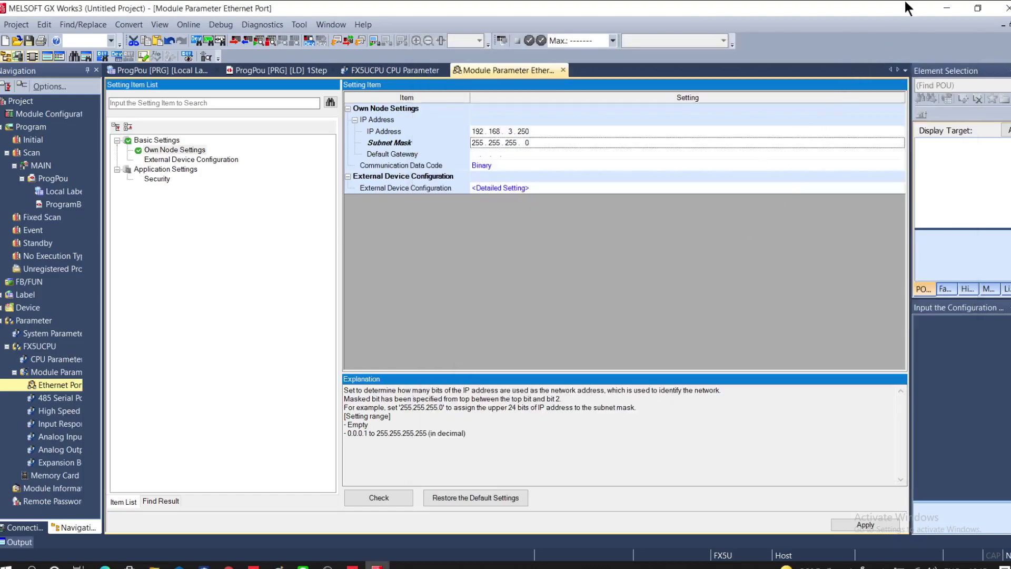
Minimize GX Works3, switch to Chrome, and open the Google search shortcut in a maximized window.
left_click(946, 8)
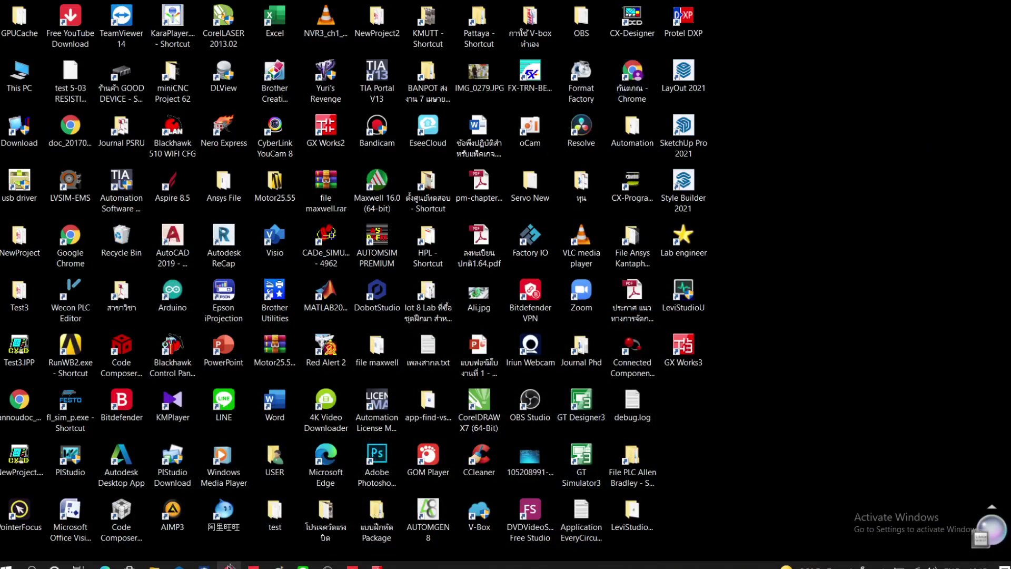
mouse_move(230, 565)
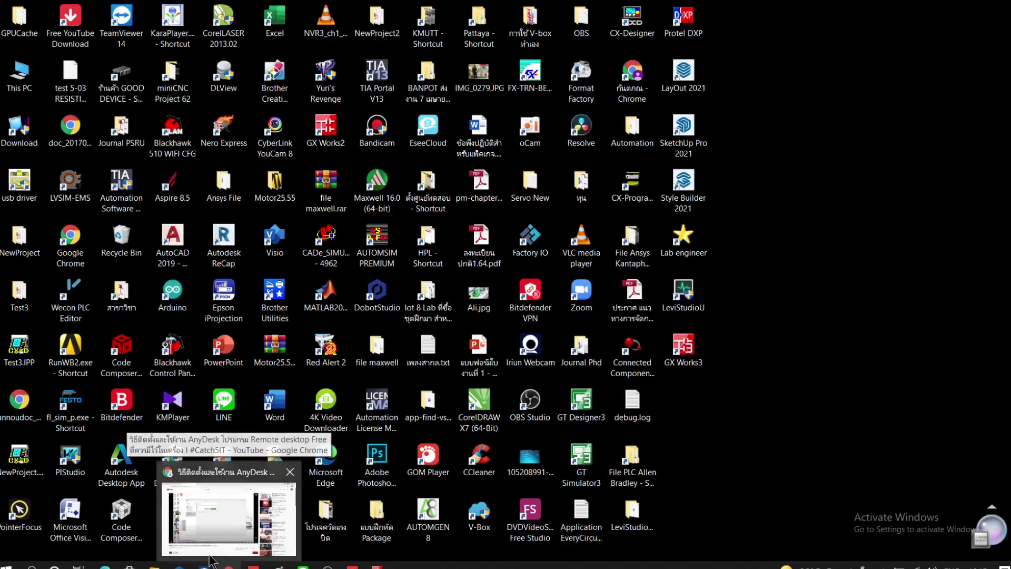
double_click(72, 243)
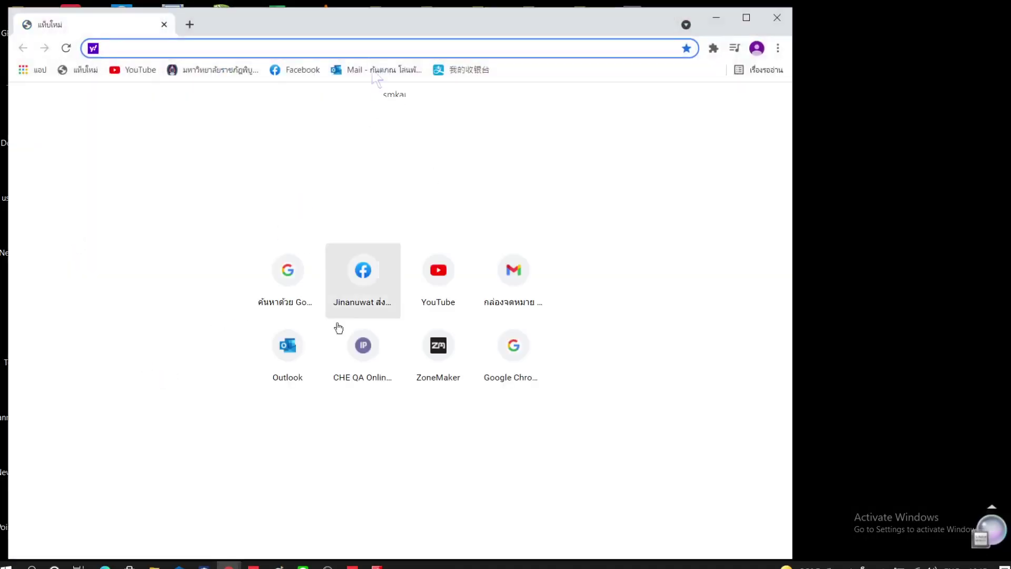
left_click(299, 286)
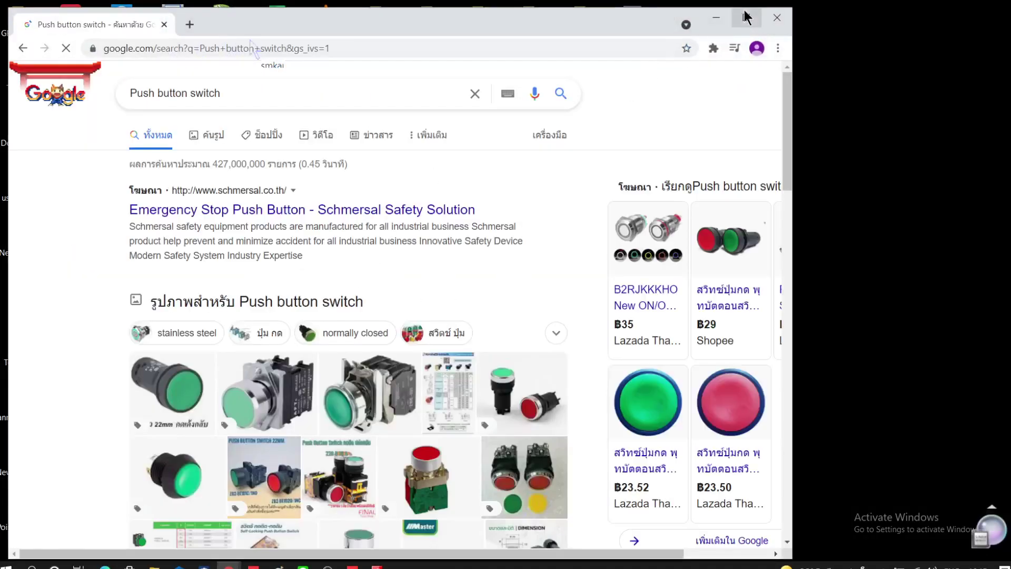
left_click(746, 18)
Search Google for smkautomation.com in place of the existing query.
left_click_drag(210, 83, 40, 78)
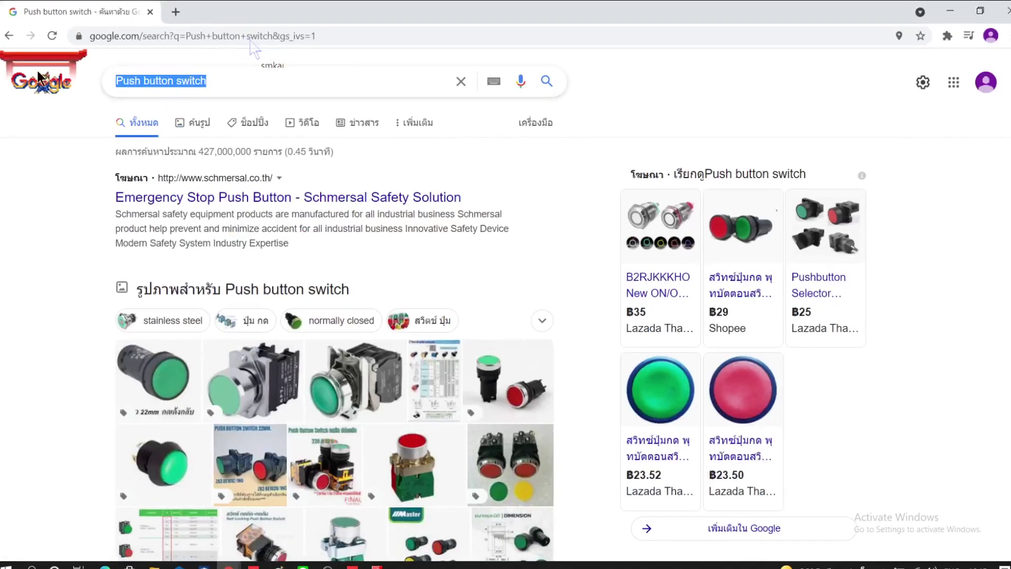
type("sm")
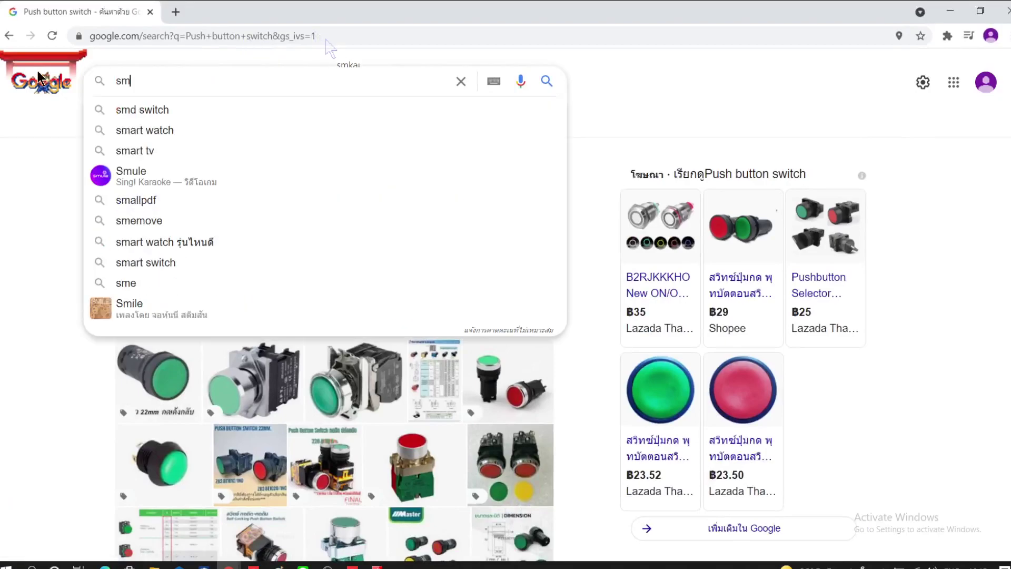
type("k")
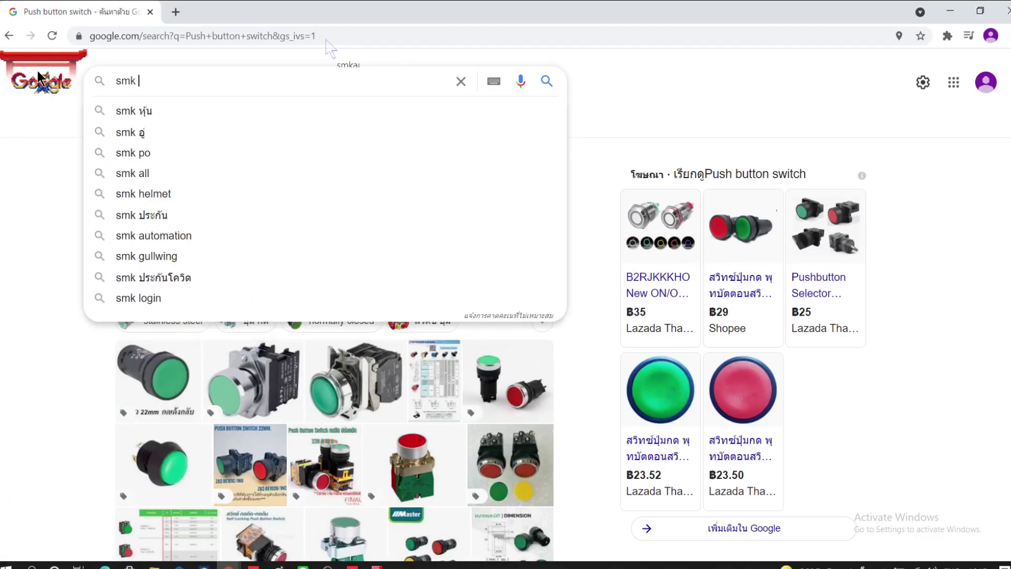
type(" au")
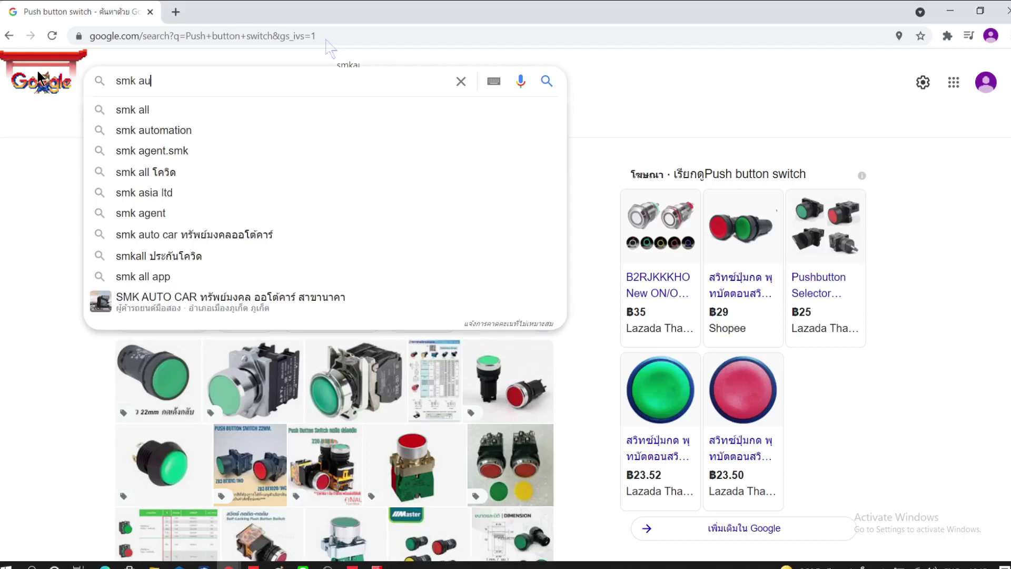
type("tom")
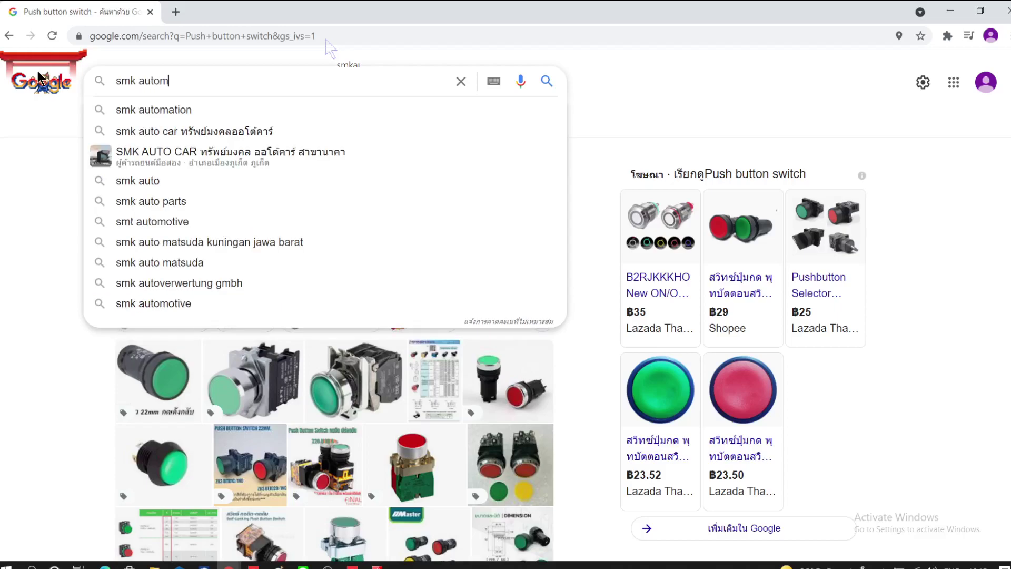
type("ation.")
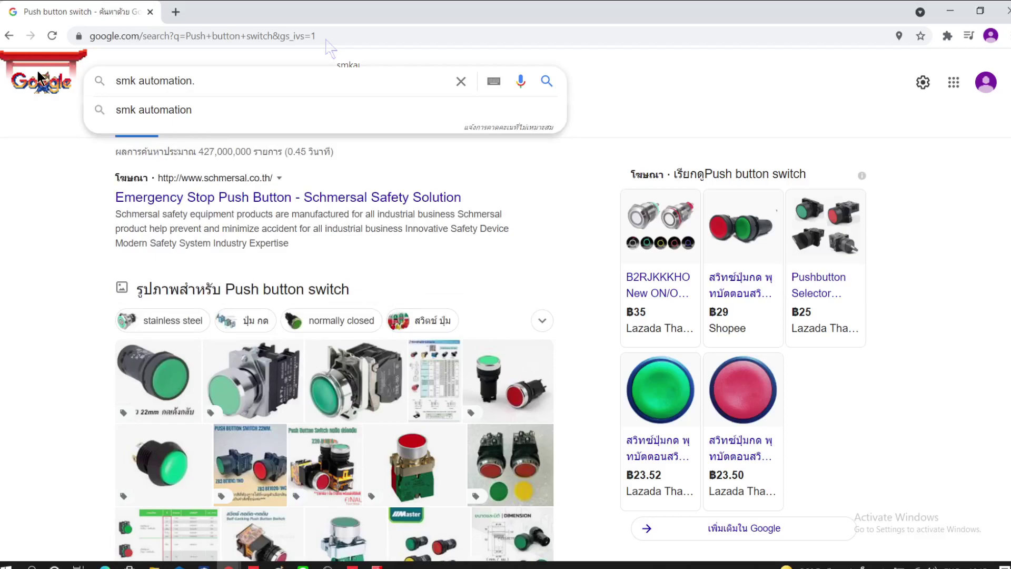
type("com")
key("Left")
key("Left")
key("Left")
key("Left")
key("Left")
key("Left")
key("Left")
key("Left")
key("Left")
key("Left")
key("Left")
key("Left")
key("Left")
key("Left")
key("BackSpace")
key("Return")
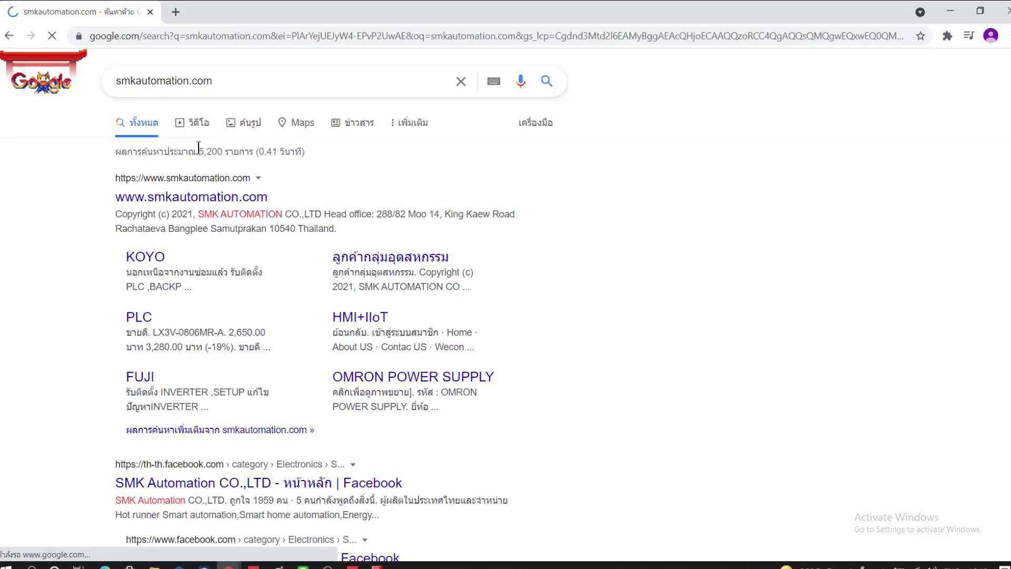
left_click(205, 202)
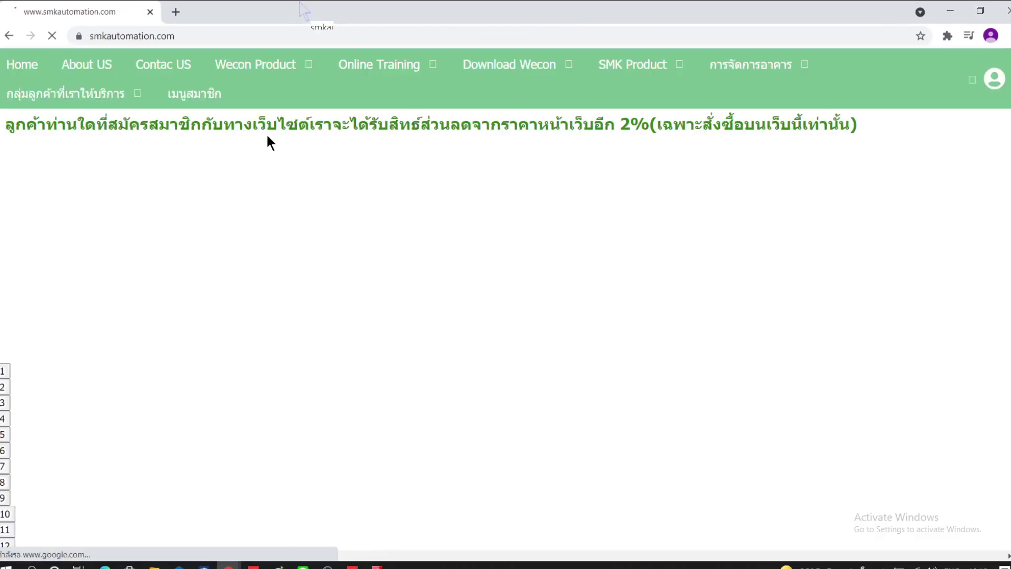
scroll(538, 330, "down", 10)
scroll(292, 329, "down", 7)
scroll(258, 185, "up", 5)
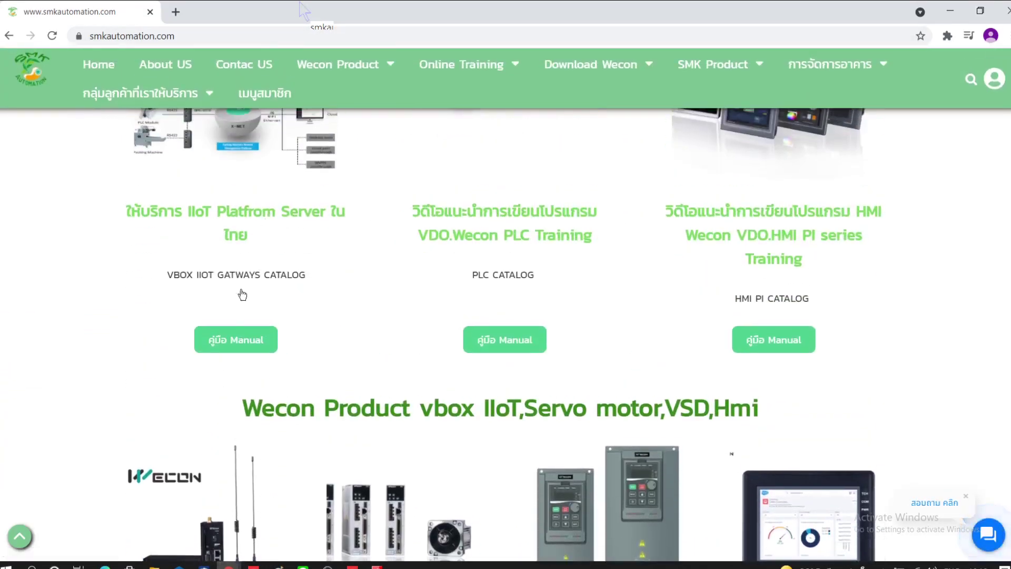
left_click(251, 341)
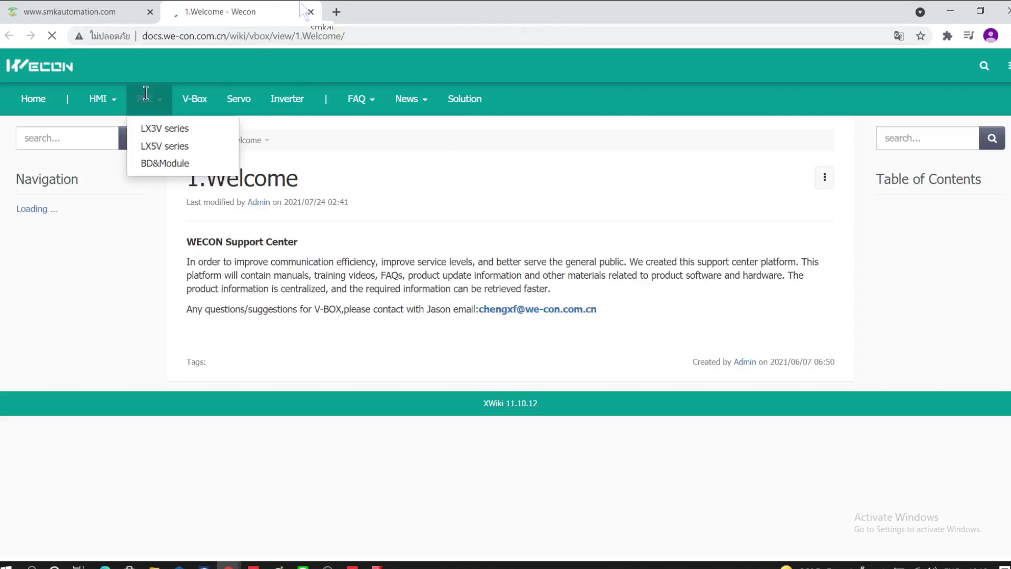
left_click(198, 103)
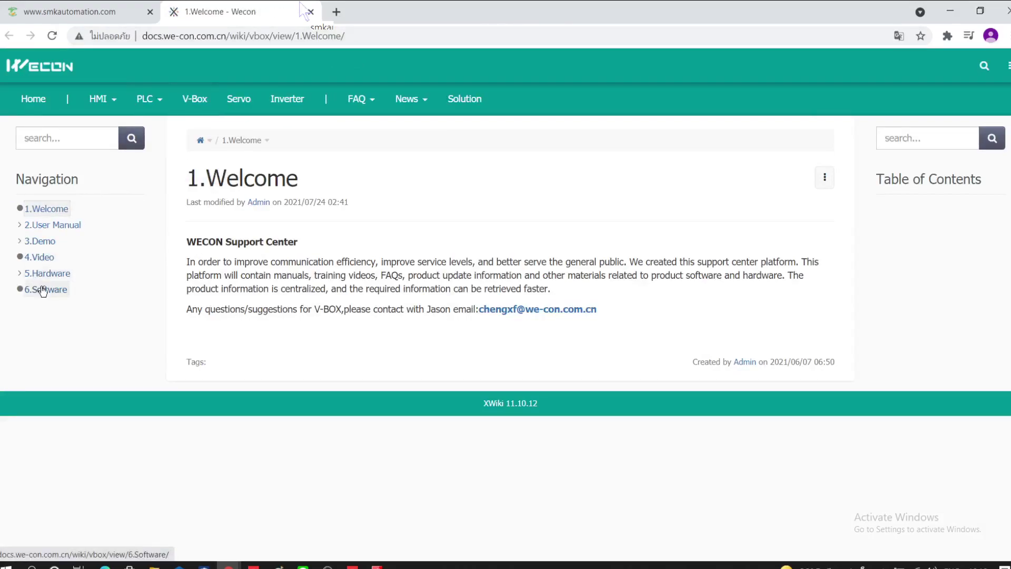
Open the V-Box documentation's 2.User Manual page and search the site for fx-5u.
left_click(62, 226)
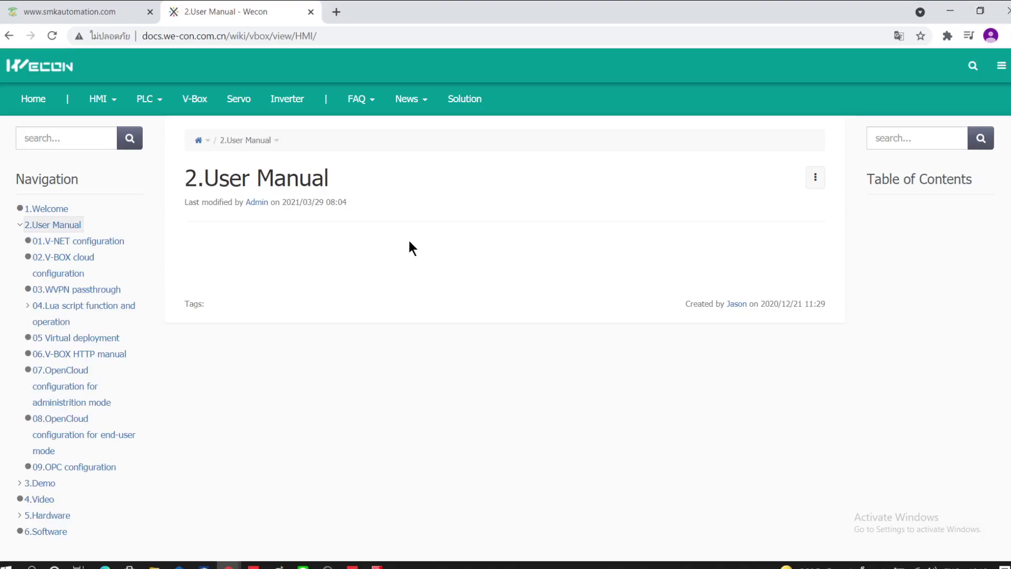
scroll(411, 232, "down", 1)
scroll(327, 271, "up", 1)
left_click(909, 139)
type("fx50")
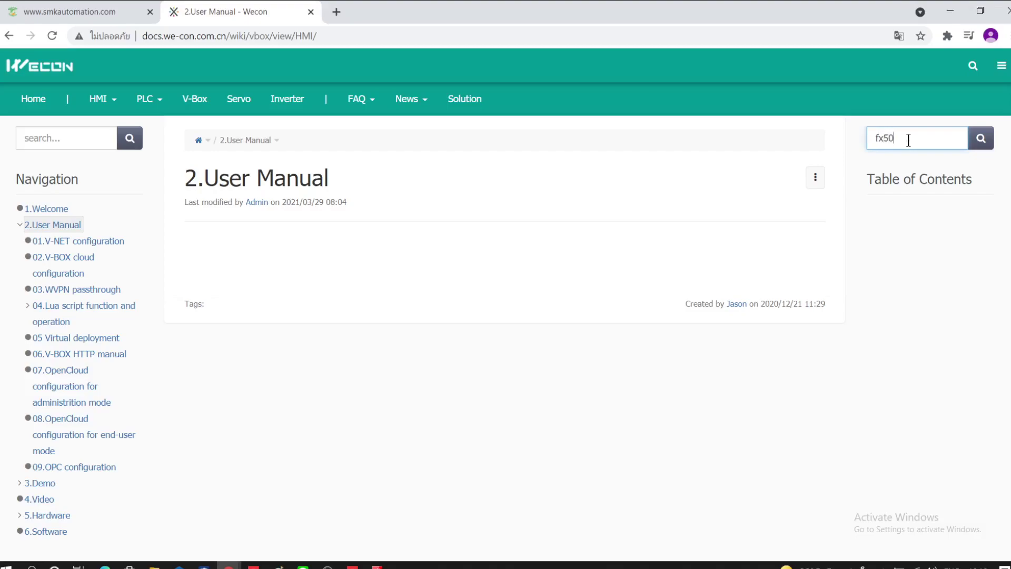
type("5u")
key("Return")
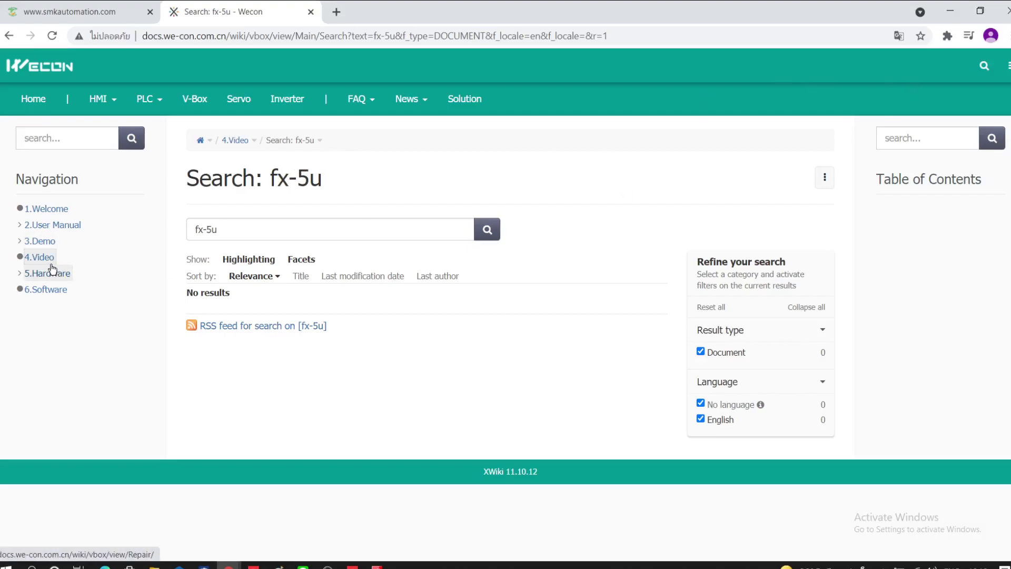
Search the V-Box documentation again using 5U as the query.
left_click(932, 140)
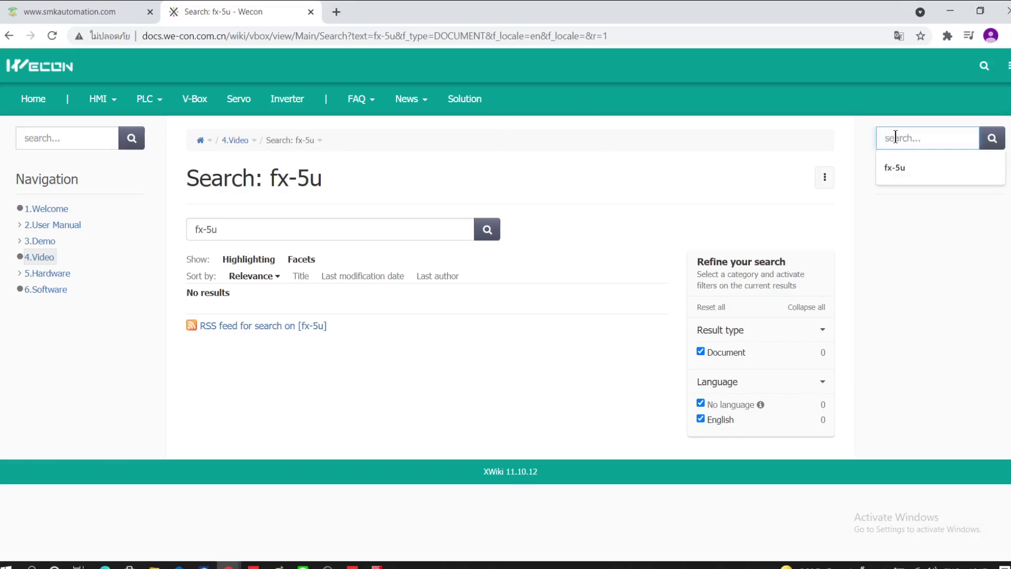
type("5U")
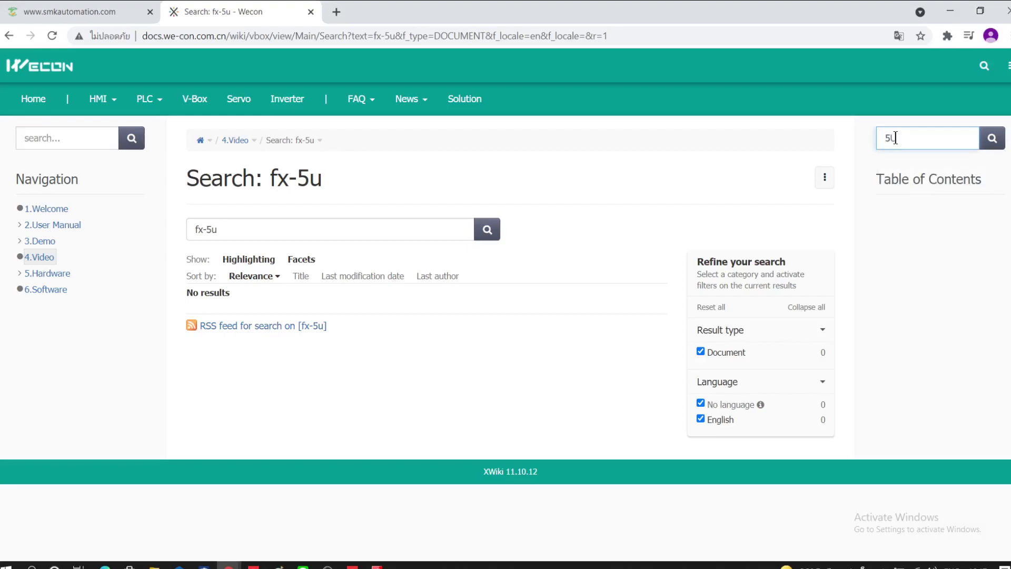
key("Return")
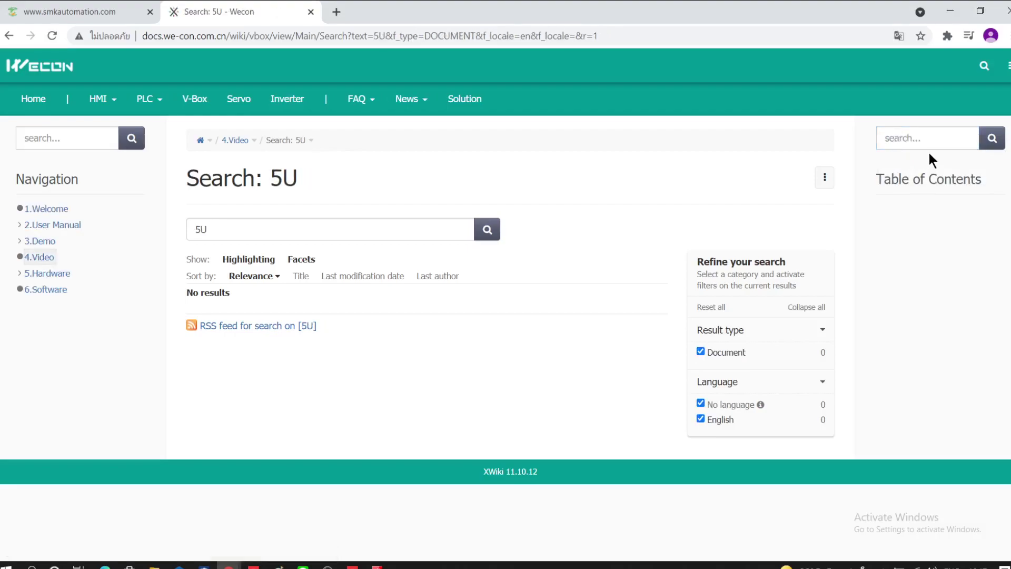
Look through the 5.Hardware and 6.Software pages of the V-Box documentation.
left_click(49, 280)
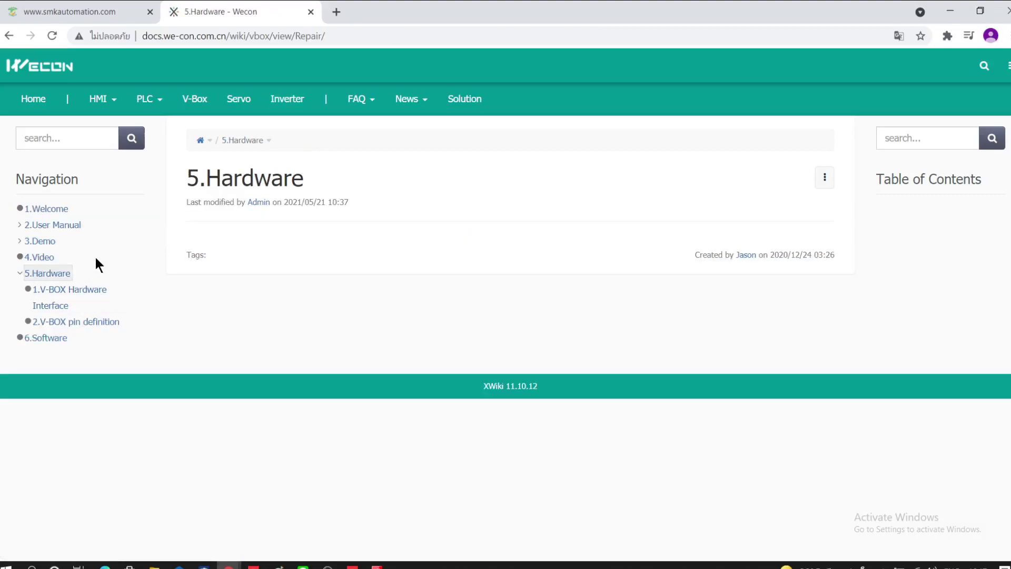
left_click(41, 343)
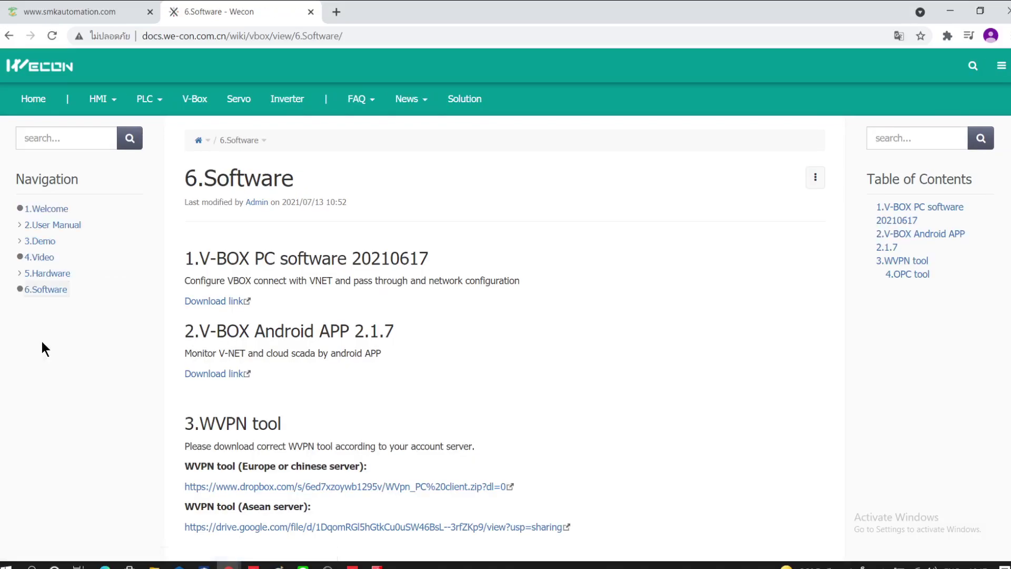
scroll(213, 307, "down", 1)
scroll(214, 307, "down", 1)
scroll(119, 174, "up", 3)
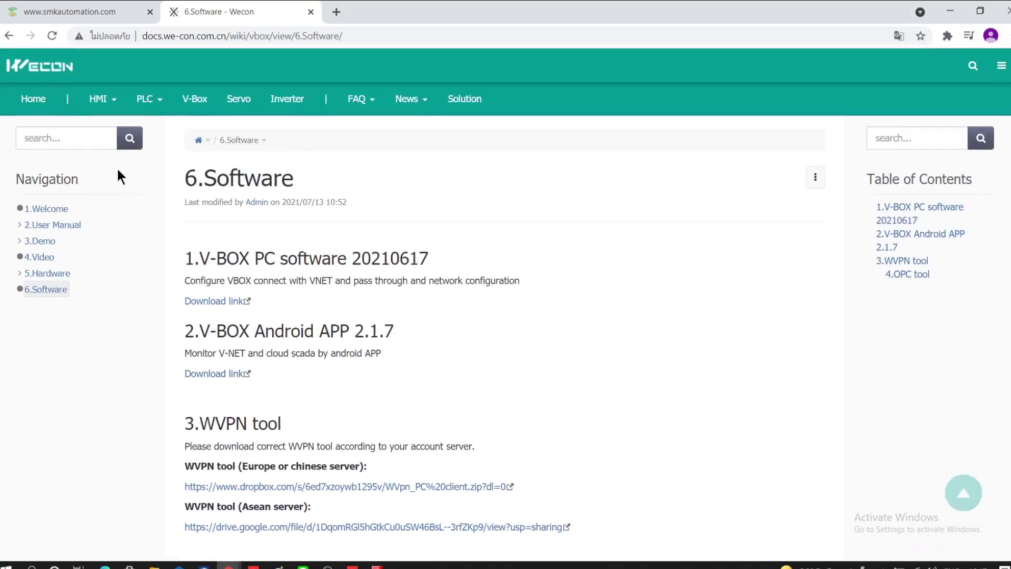
Check the V-Box 2.User Manual page, and switch to the HMI section of the Wecon documentation.
left_click(46, 225)
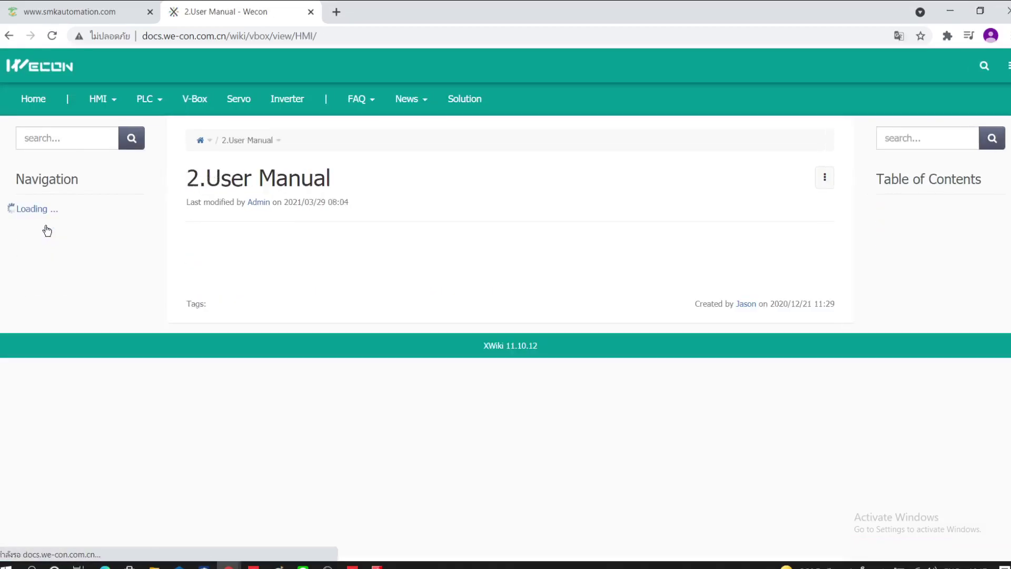
scroll(106, 316, "down", 1)
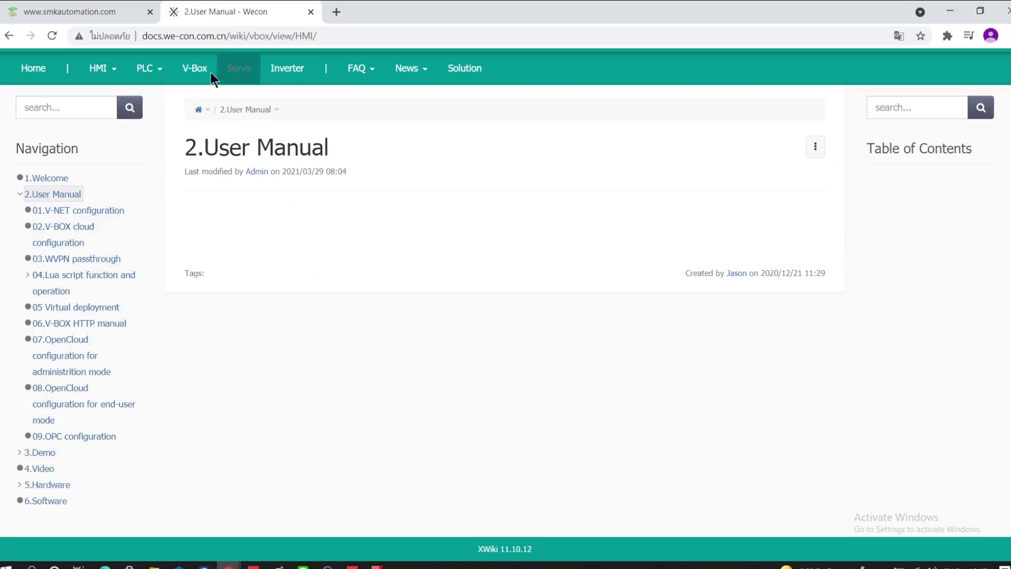
left_click(109, 74)
left_click(110, 99)
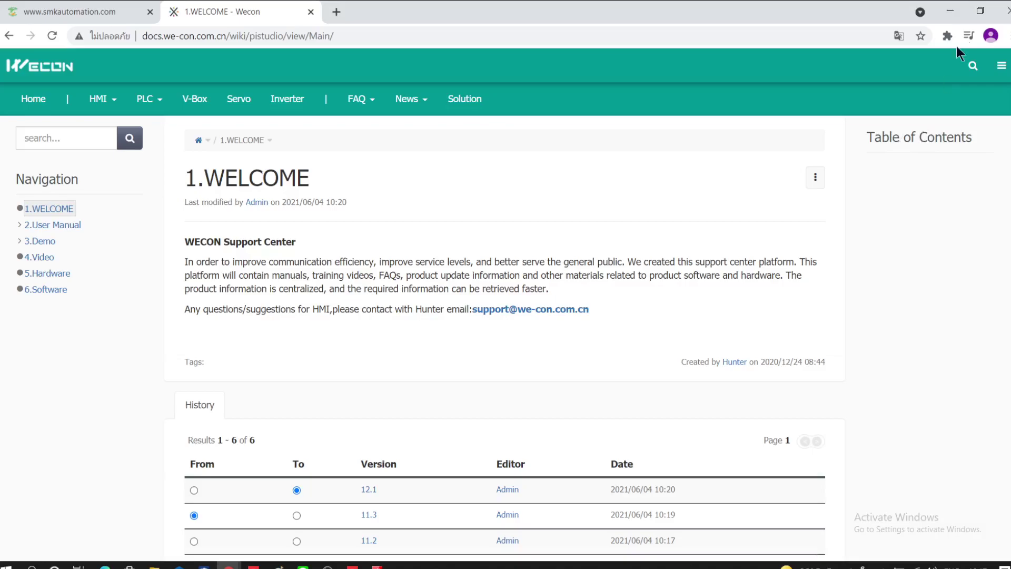
Search the HMI documentation for FXU.
left_click(54, 130)
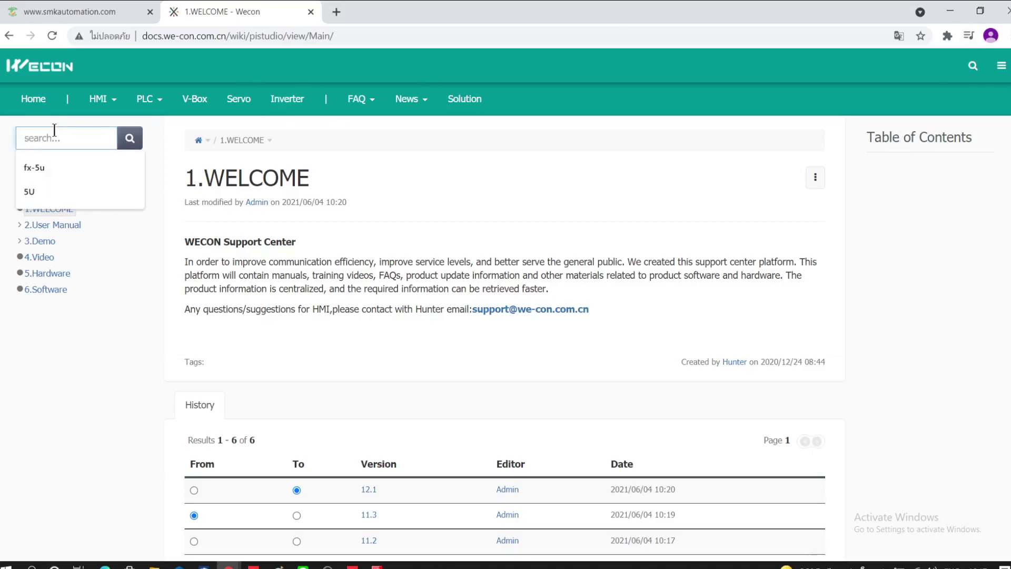
type("fx")
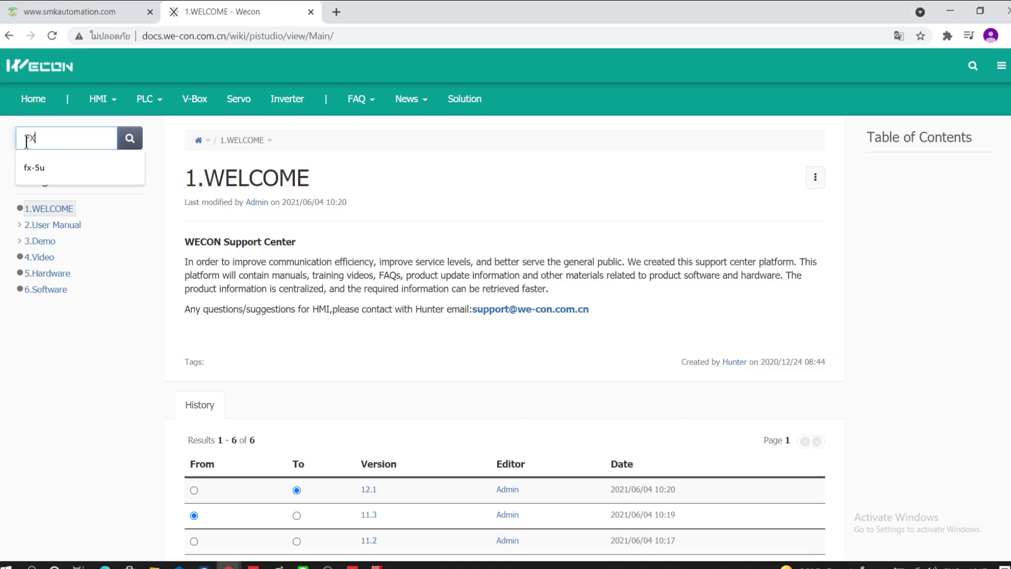
type("u")
key("Return")
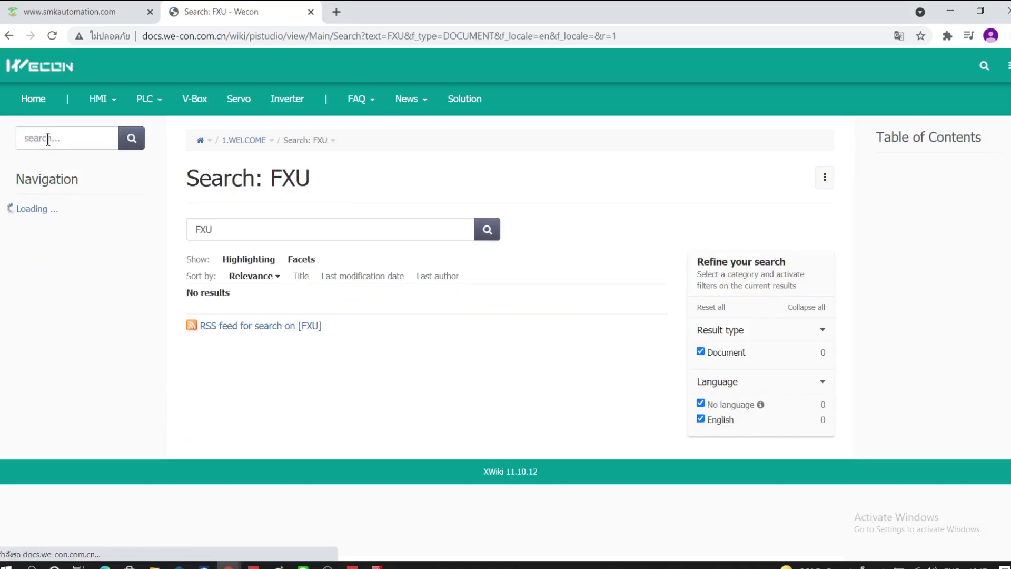
Search the HMI documentation for FX5U and open the 12.PLC Protocol result.
left_click(55, 138)
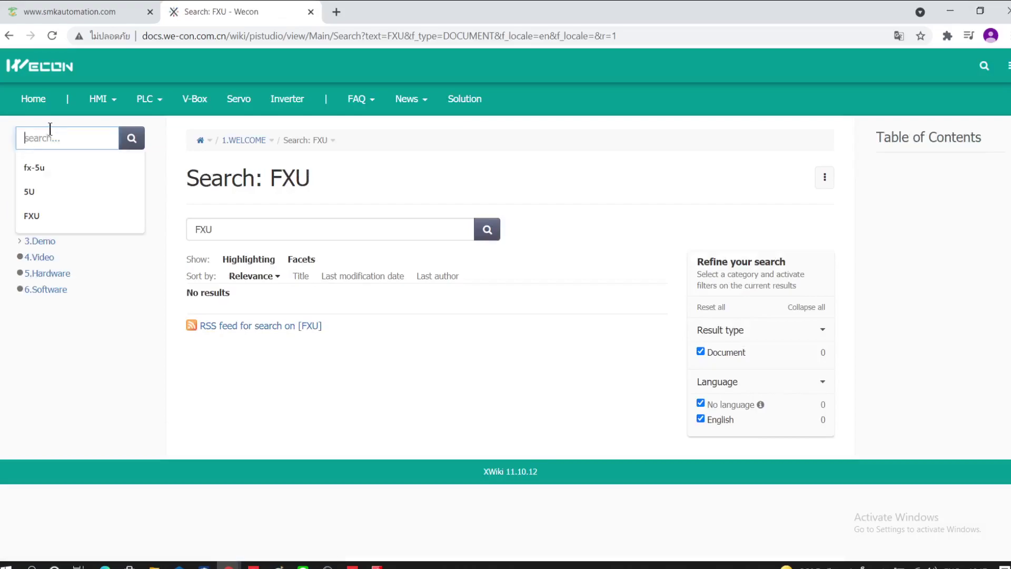
type("FX")
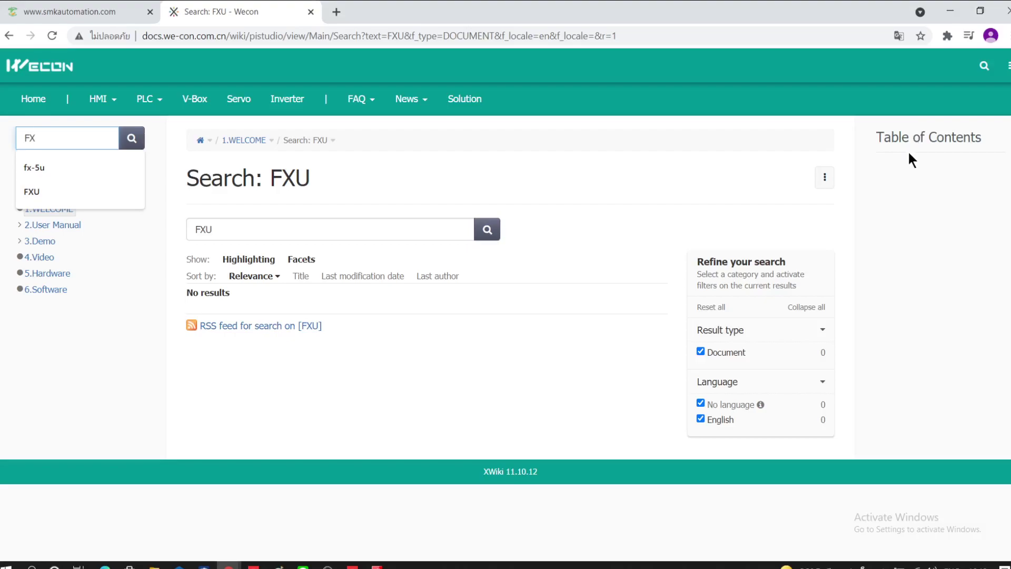
type("5U")
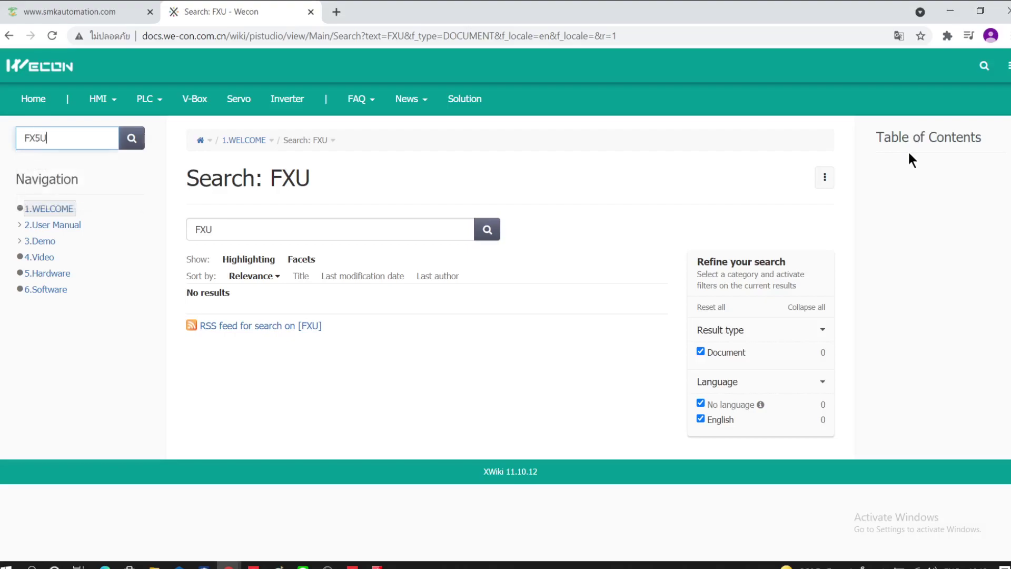
key("Return")
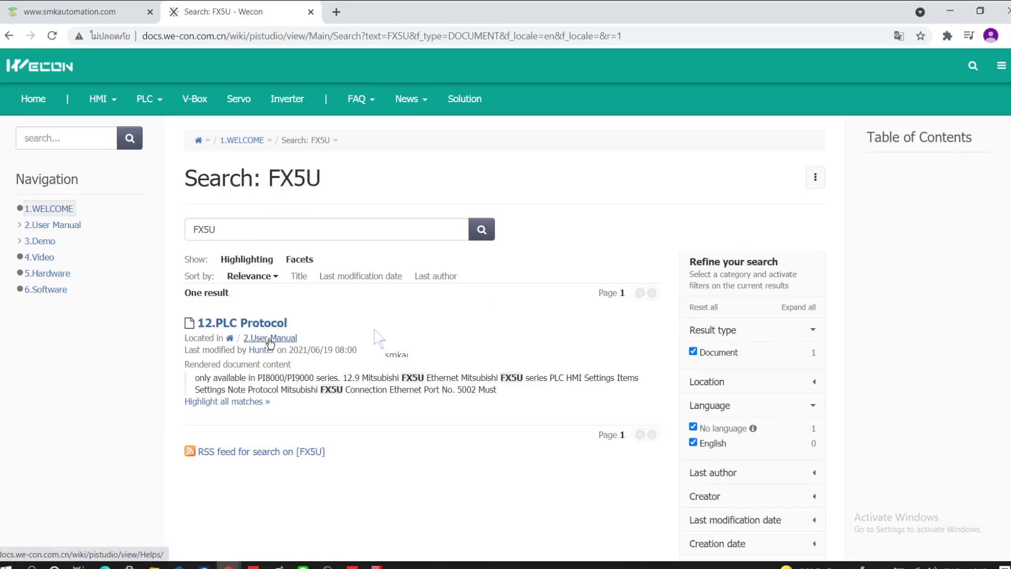
left_click(260, 325)
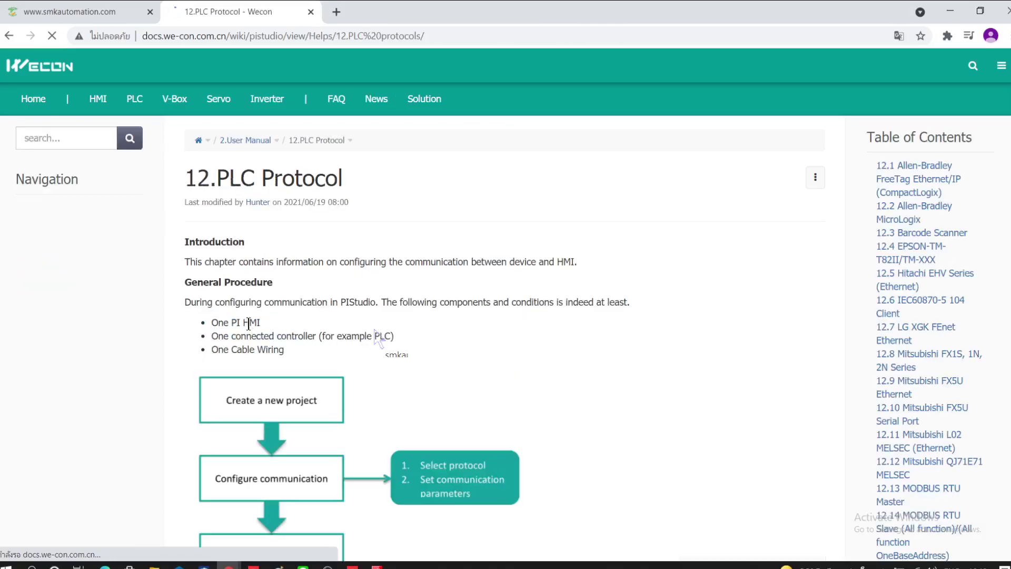
Examine the communication setup procedure and the Allen-Bradley CompactLogix section of the 12.PLC Protocol page.
scroll(331, 339, "down", 3)
scroll(260, 247, "down", 12)
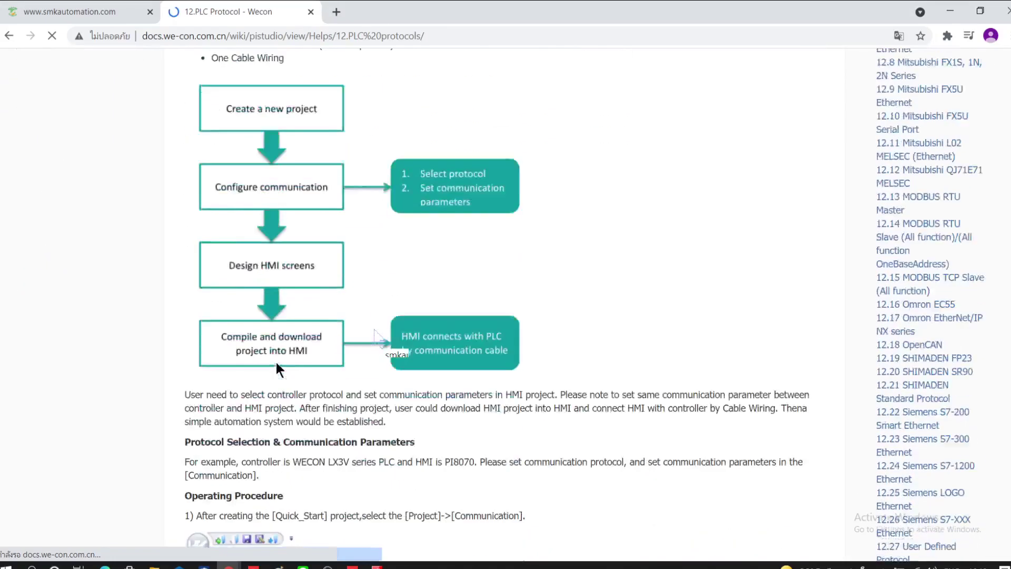
scroll(329, 325, "down", 12)
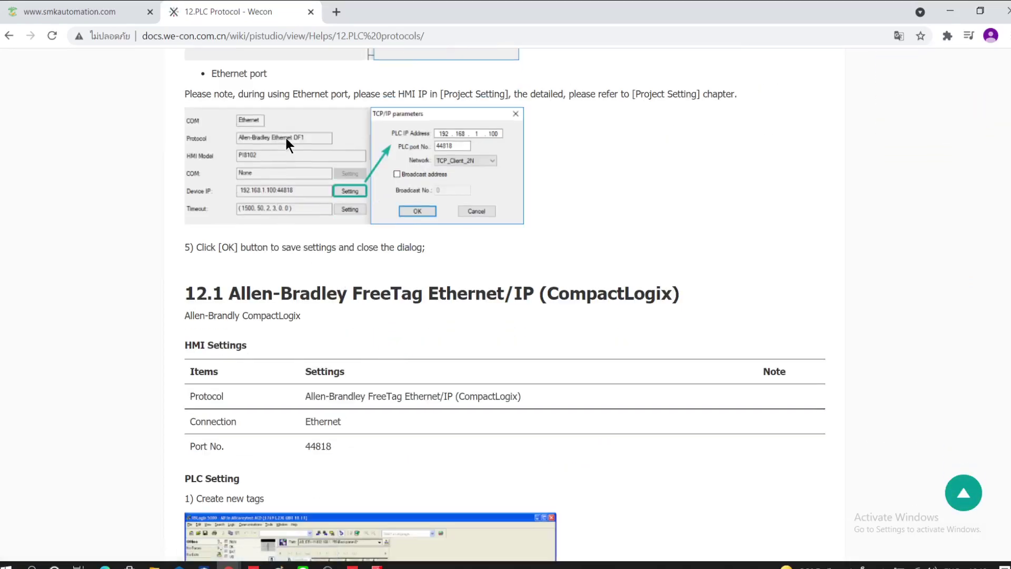
scroll(445, 132, "up", 1)
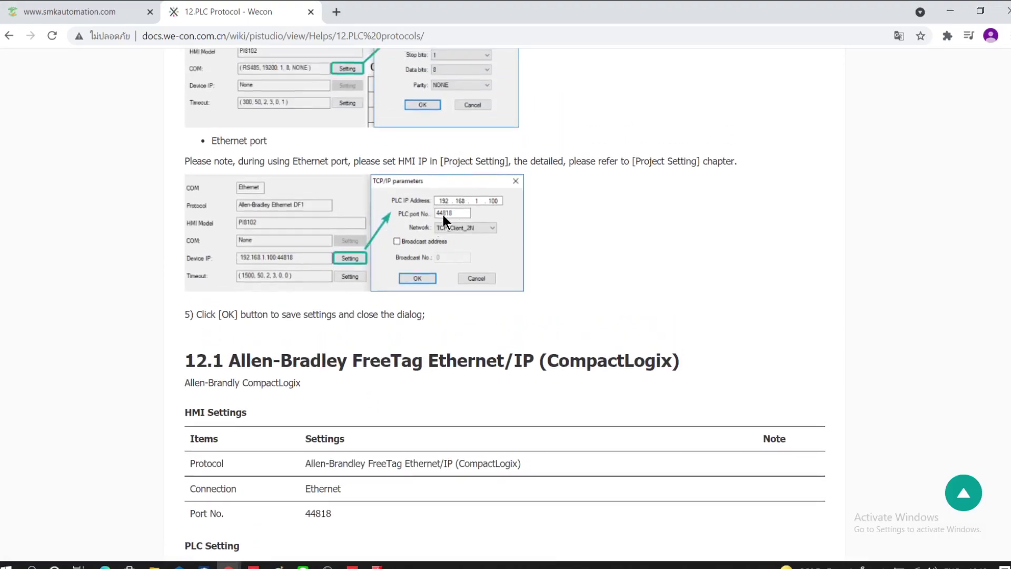
scroll(440, 217, "down", 3)
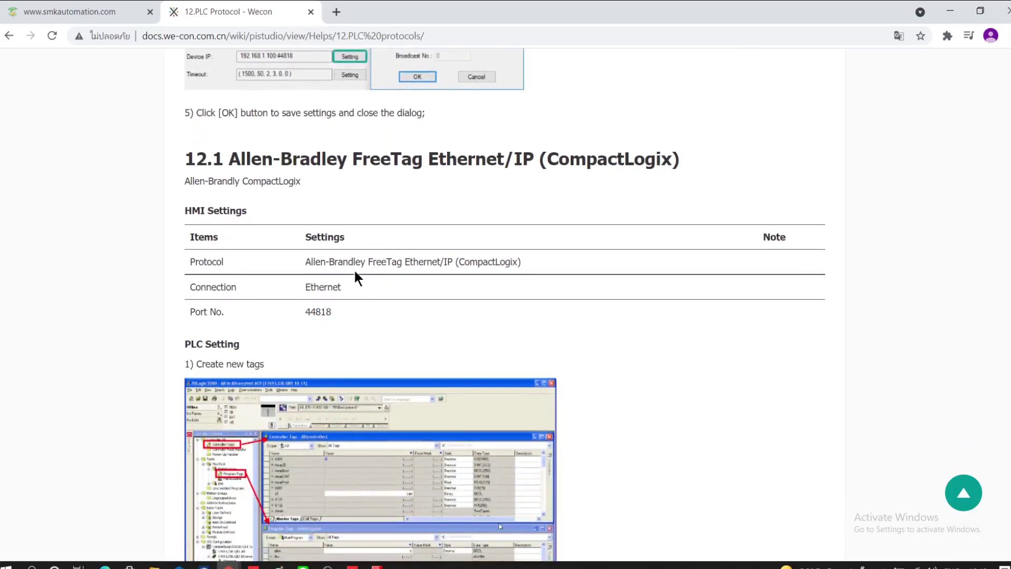
scroll(571, 127, "down", 1)
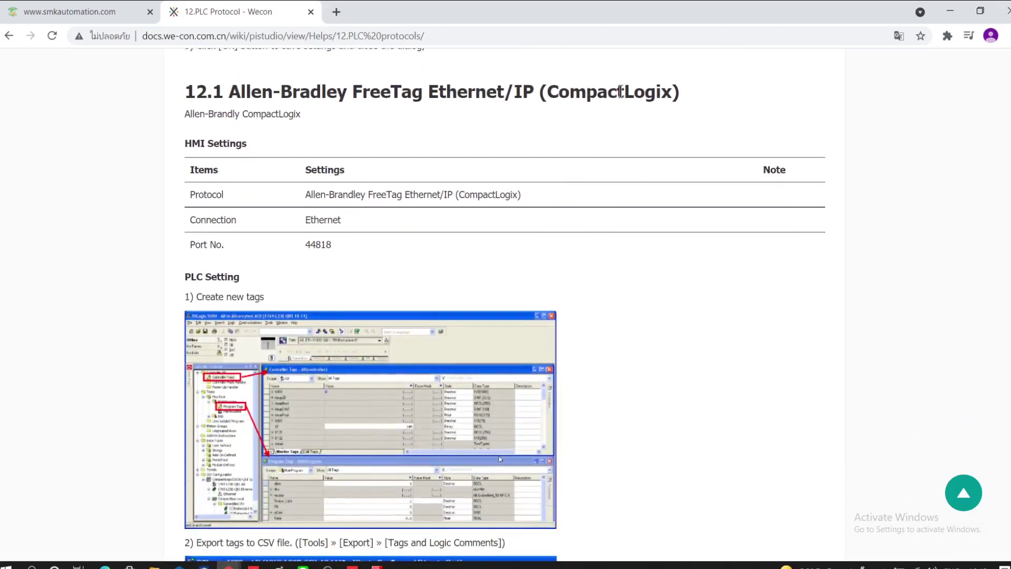
scroll(474, 211, "down", 3)
scroll(446, 248, "down", 9)
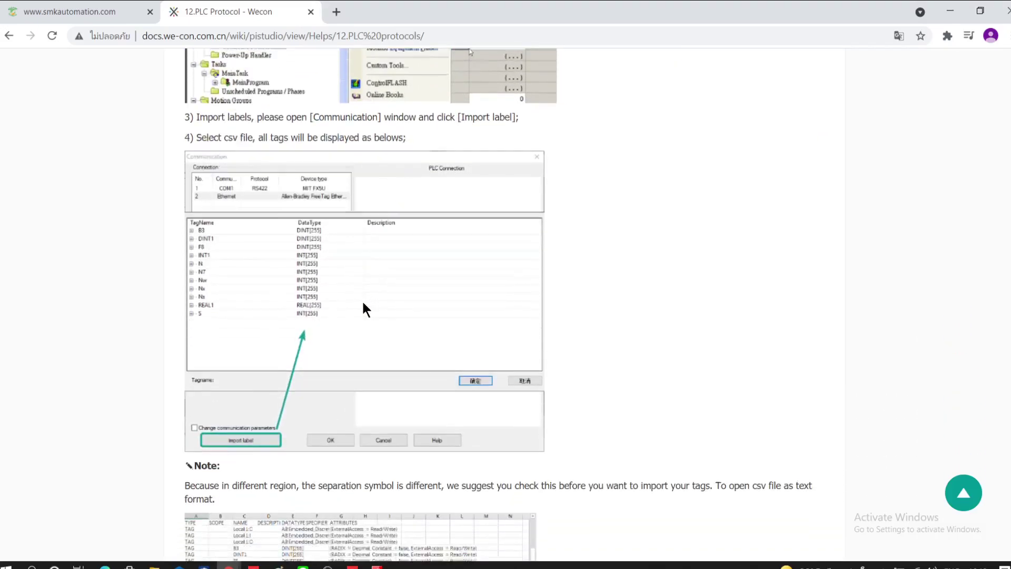
scroll(361, 306, "down", 12)
scroll(396, 295, "up", 20)
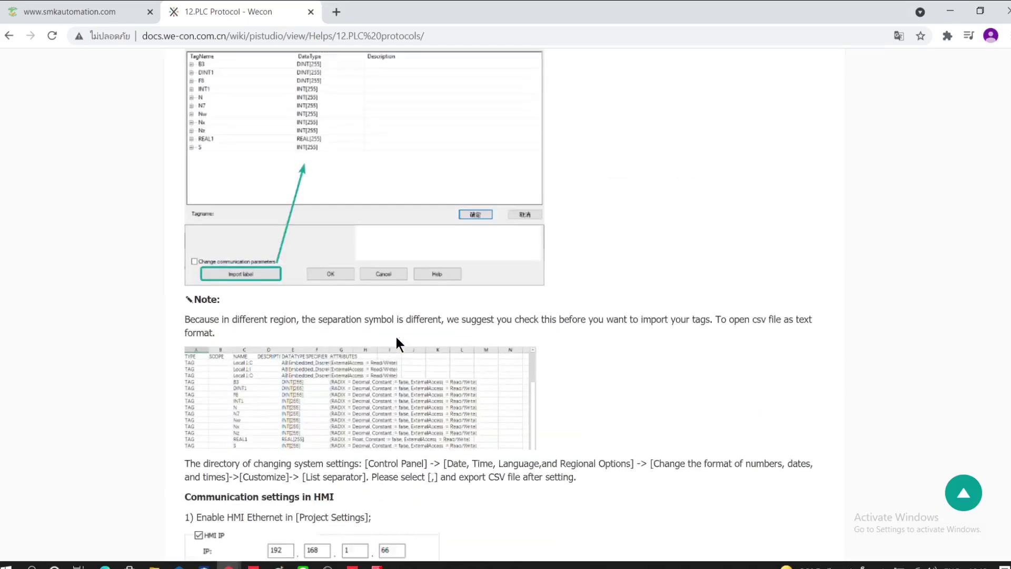
scroll(392, 343, "up", 20)
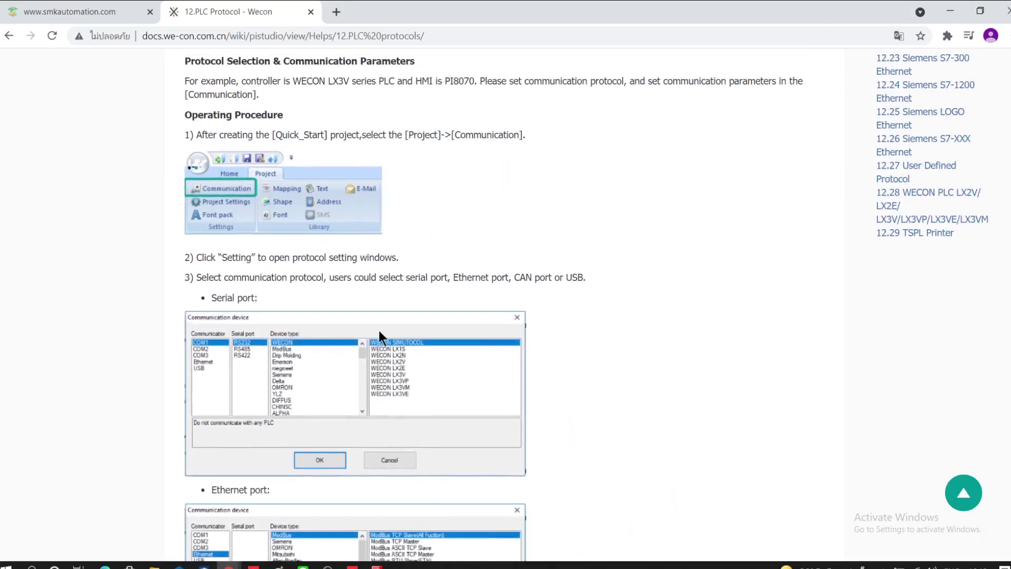
Open the 12.9 Mitsubishi FX5U Ethernet section of the 12.PLC Protocol page and check the port number in its HMI settings.
scroll(379, 331, "up", 4)
scroll(379, 330, "down", 3)
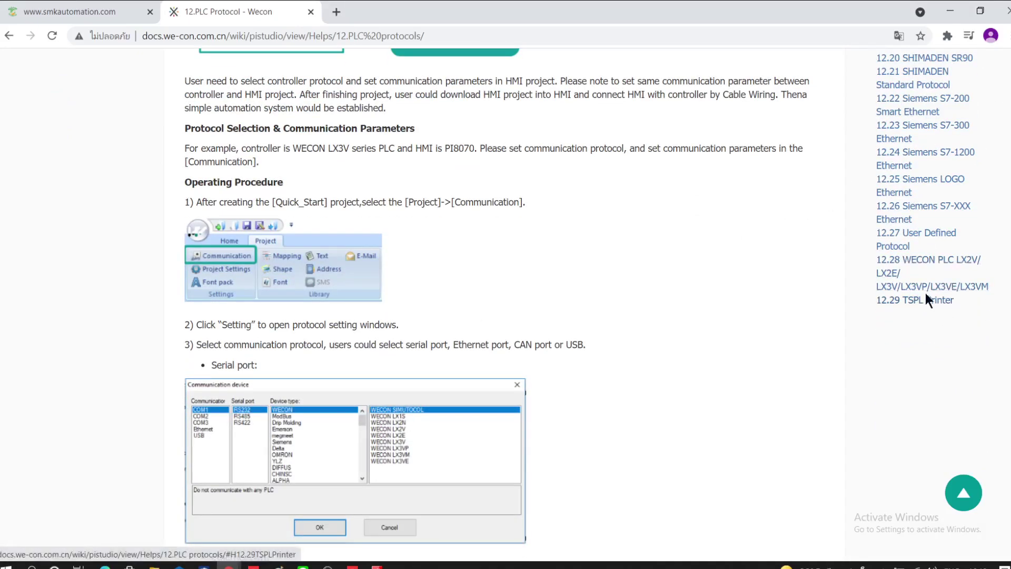
scroll(928, 270, "up", 5)
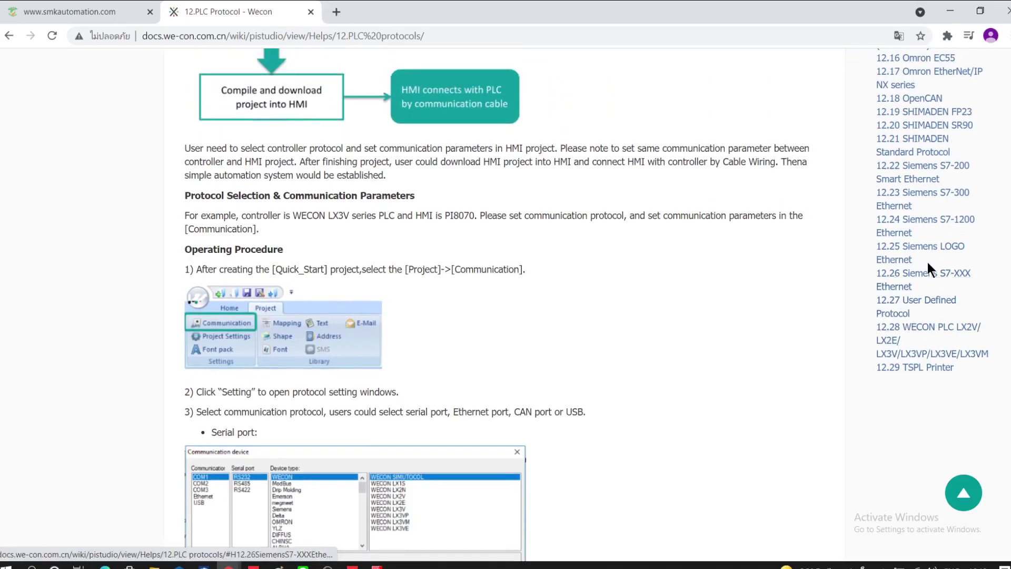
scroll(944, 159, "up", 1)
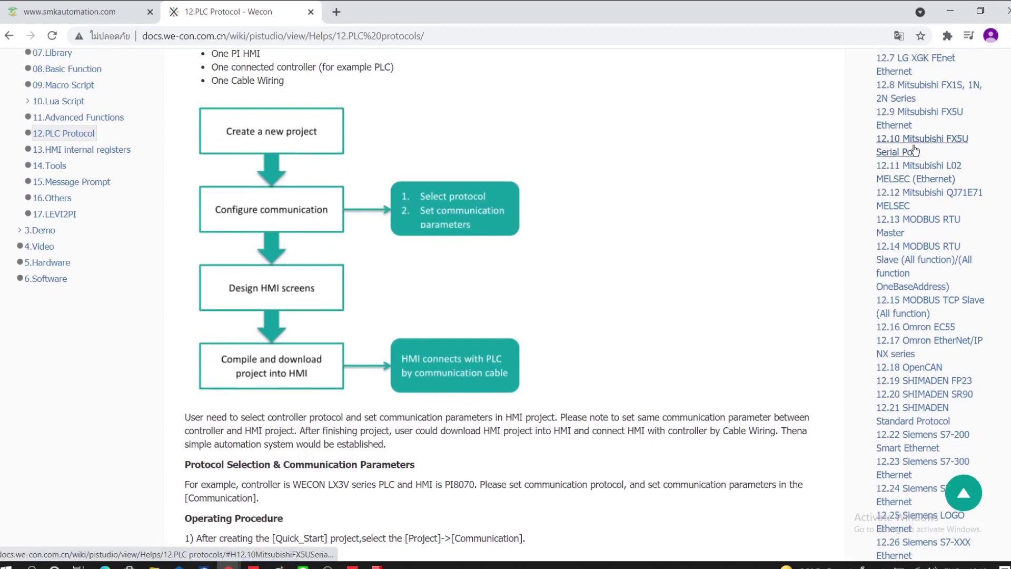
left_click(908, 121)
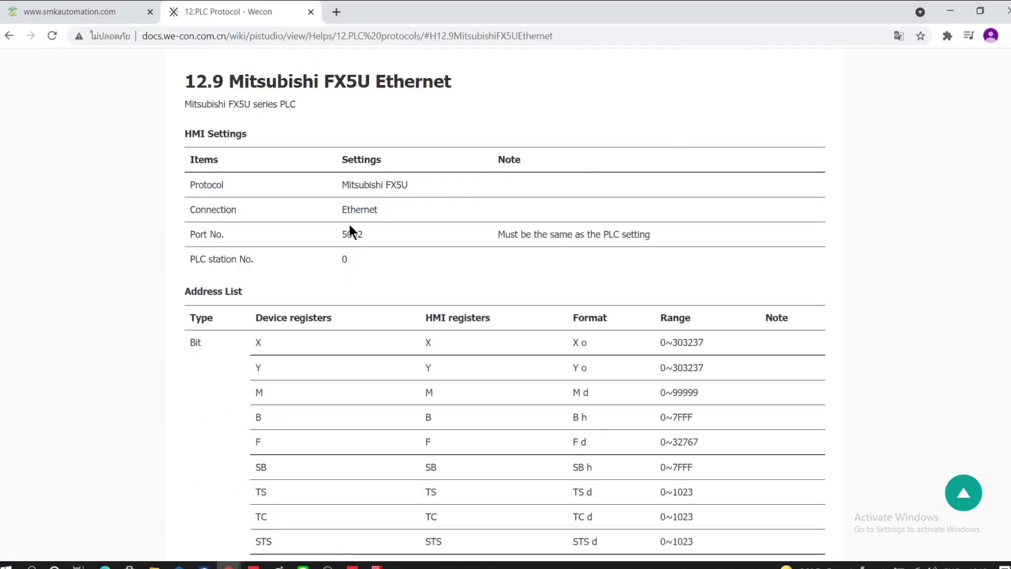
left_click_drag(340, 235, 361, 233)
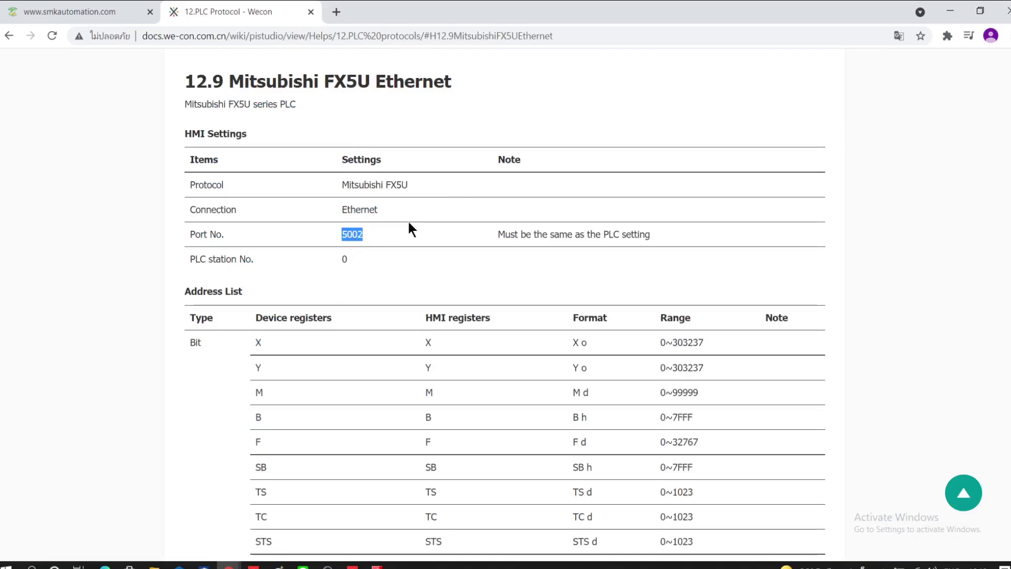
Examine the GX Works 3 PLC settings for locating the Ethernet port and setting the IP address, subnet mask and default gateway.
scroll(409, 224, "down", 15)
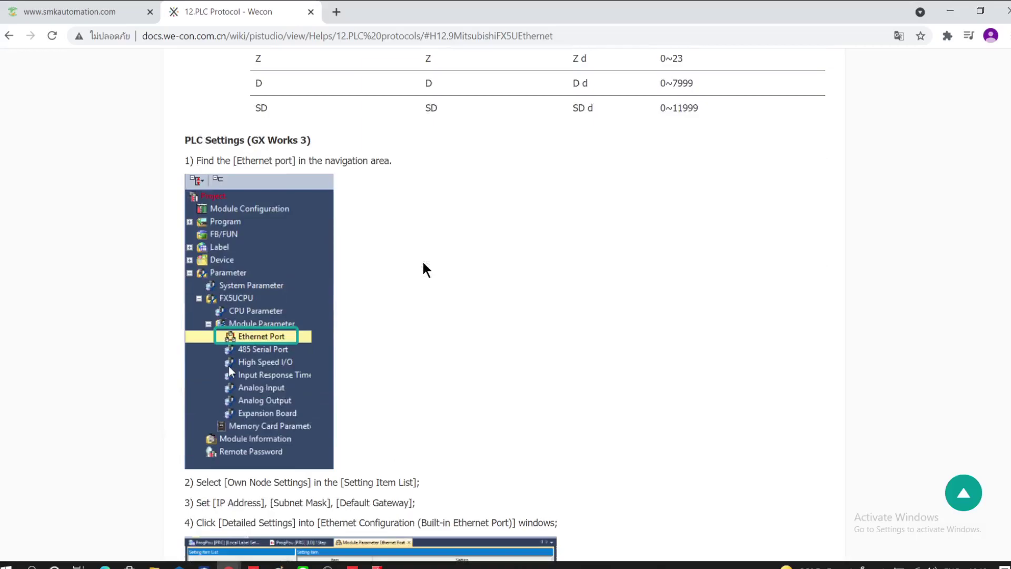
scroll(352, 296, "down", 3)
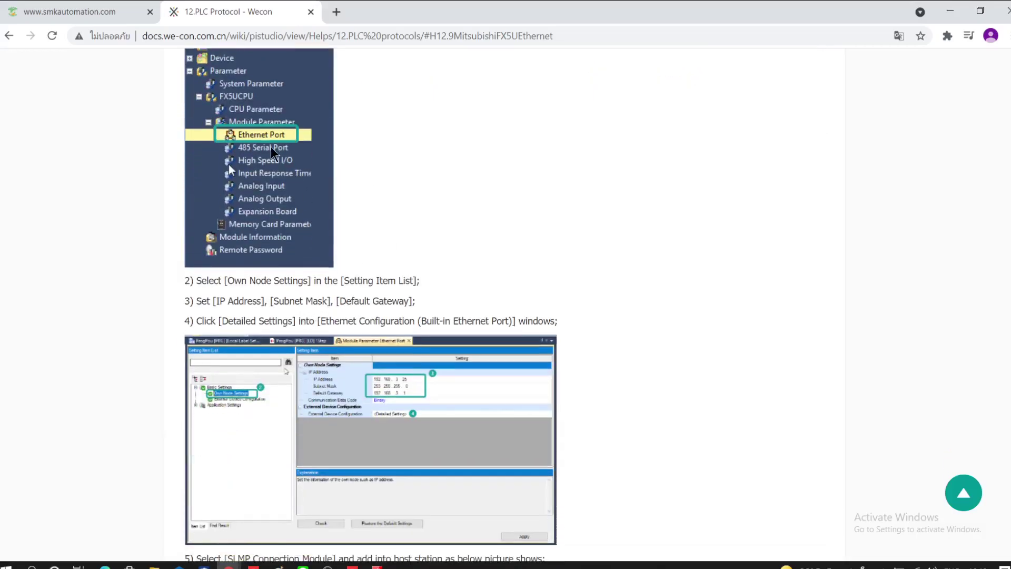
scroll(412, 384, "up", 1)
scroll(414, 383, "down", 3)
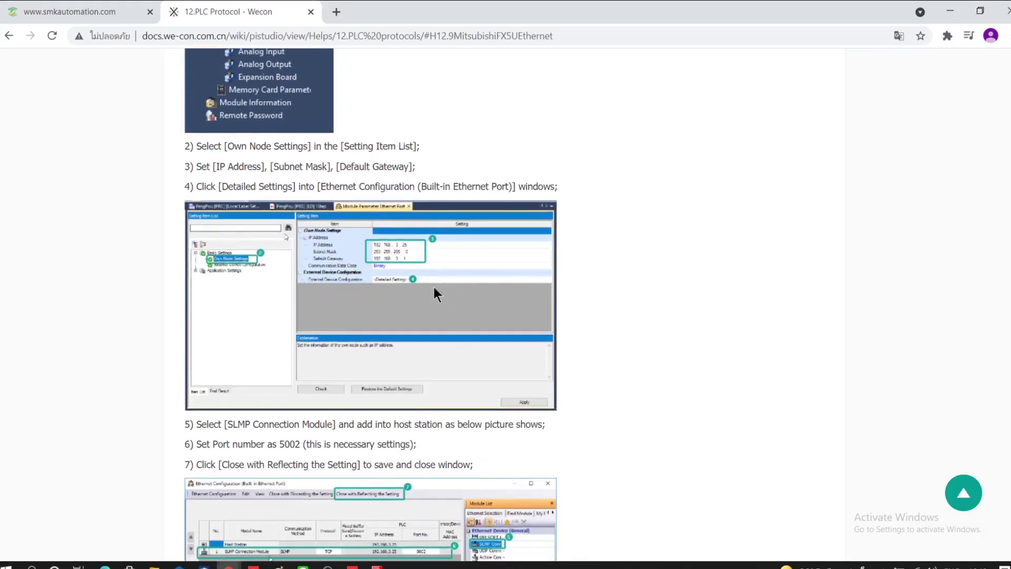
scroll(405, 270, "up", 3, "ctrl")
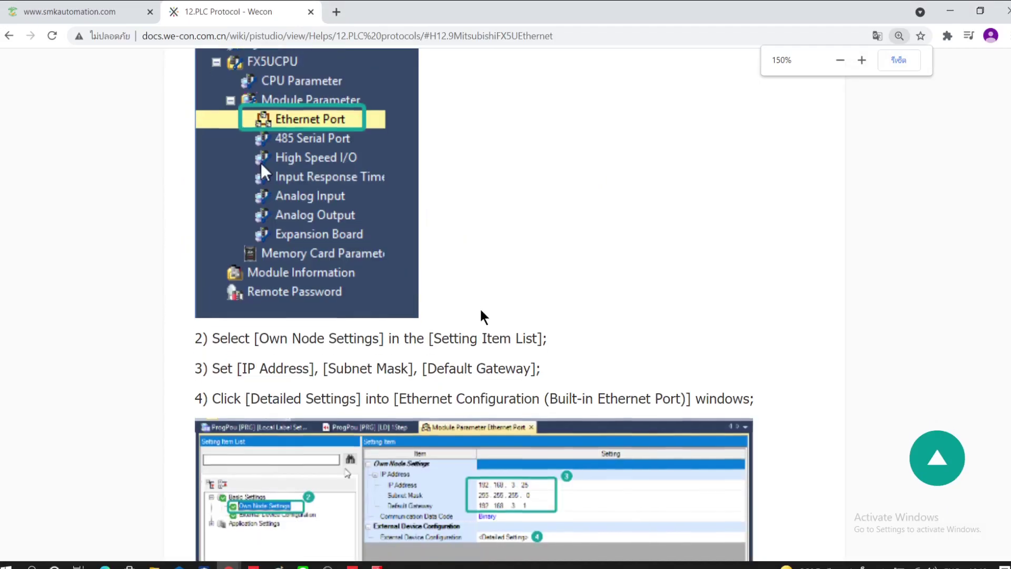
scroll(425, 265, "up", 2)
scroll(343, 184, "down", 2)
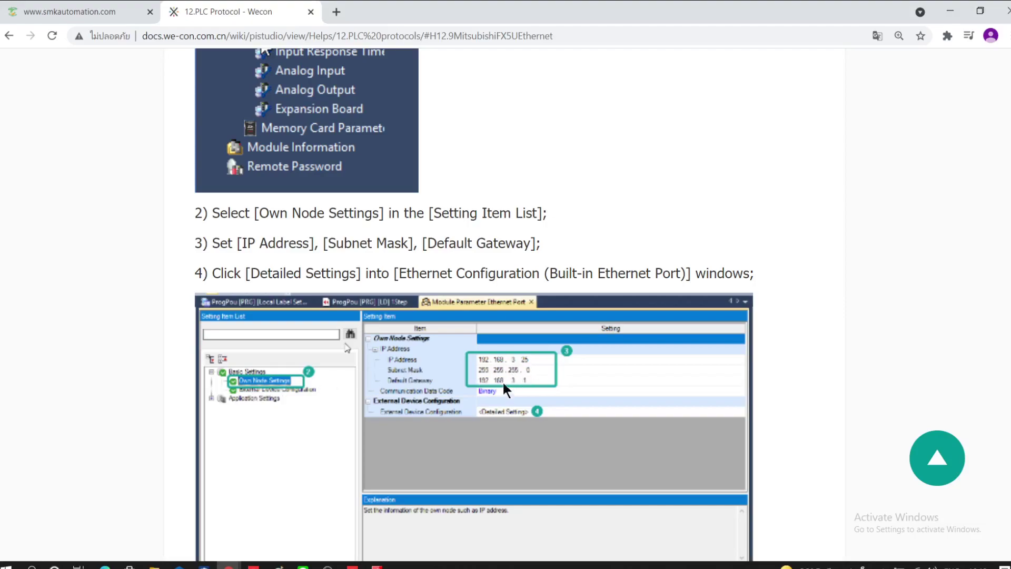
scroll(517, 378, "down", 3)
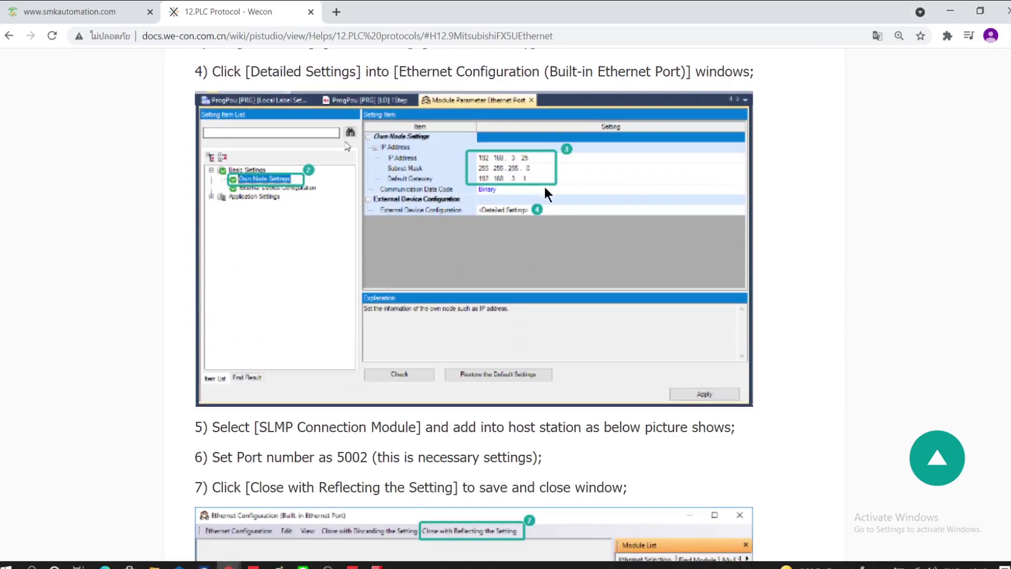
Examine the instructions for adding the SLMP Connection Module, setting its port number and downloading the parameters to the PLC.
scroll(513, 249, "down", 4)
scroll(512, 251, "up", 4)
scroll(470, 226, "down", 4)
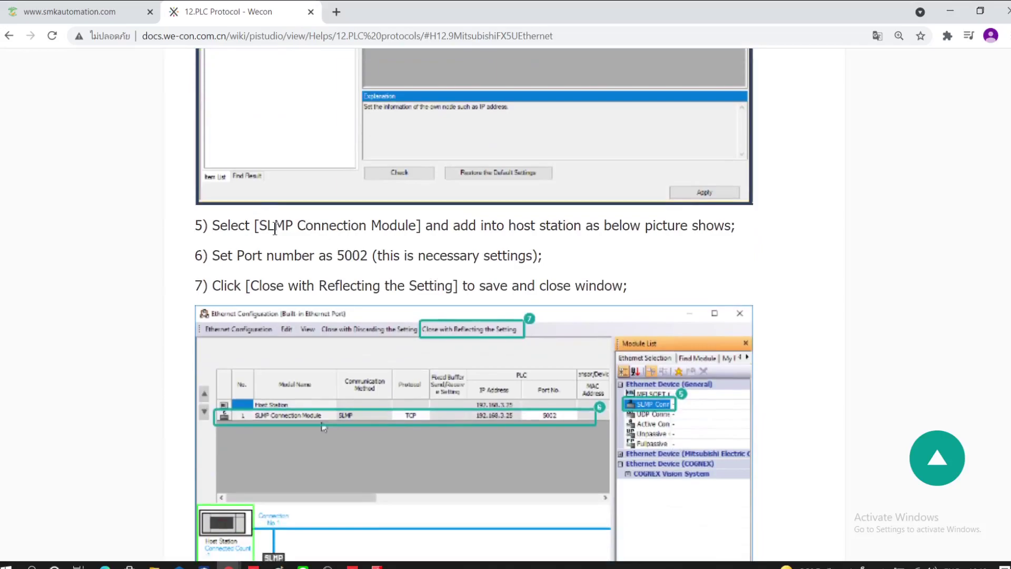
scroll(275, 227, "up", 3)
scroll(338, 276, "down", 3)
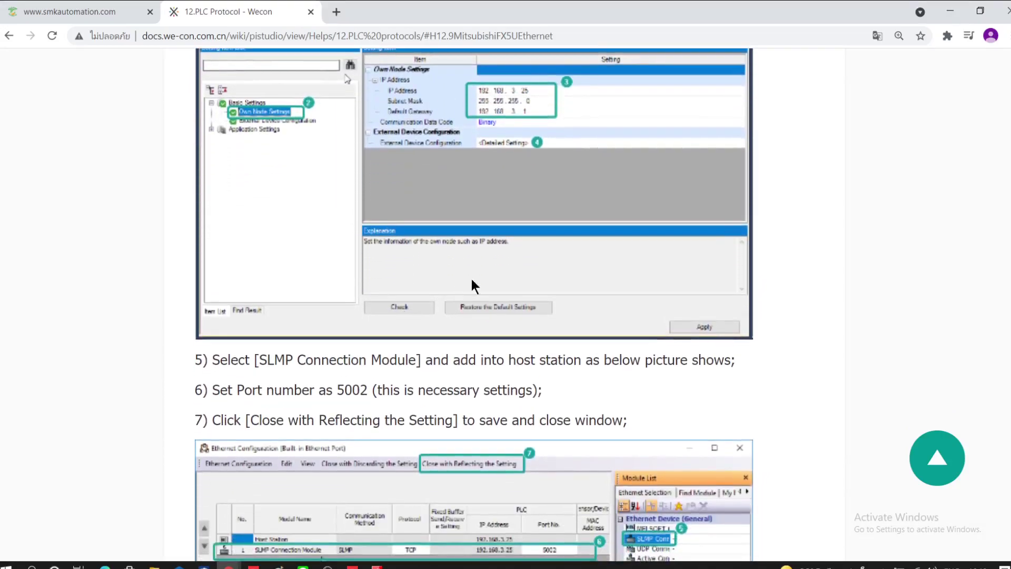
scroll(461, 322, "down", 2)
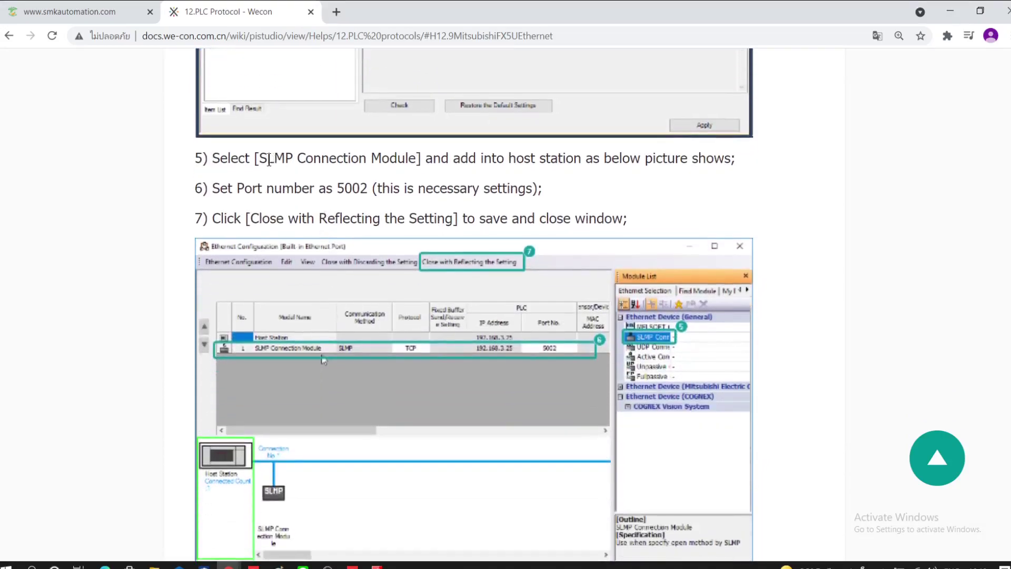
left_click_drag(266, 158, 293, 158)
scroll(547, 347, "down", 3)
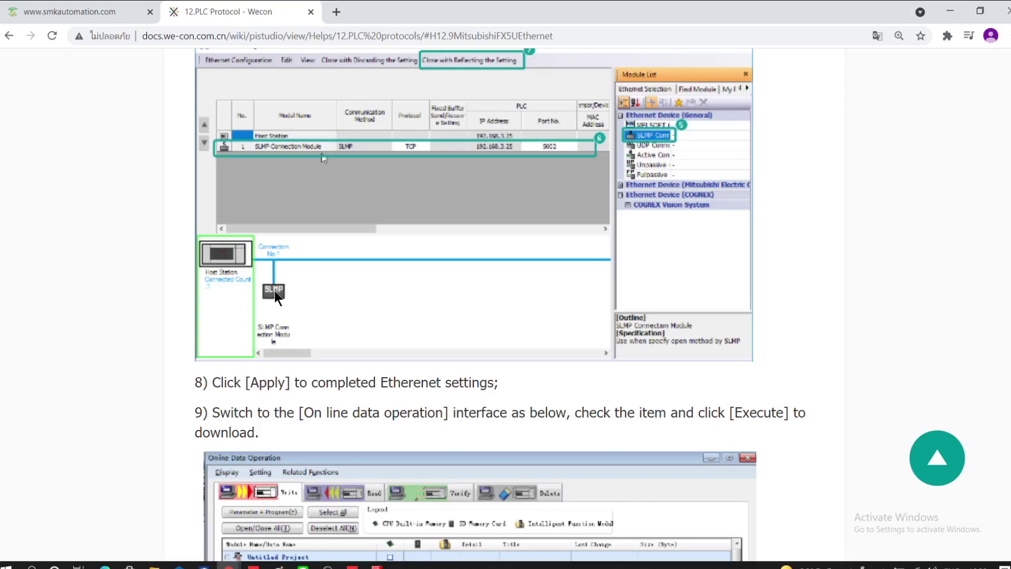
scroll(371, 345, "down", 4)
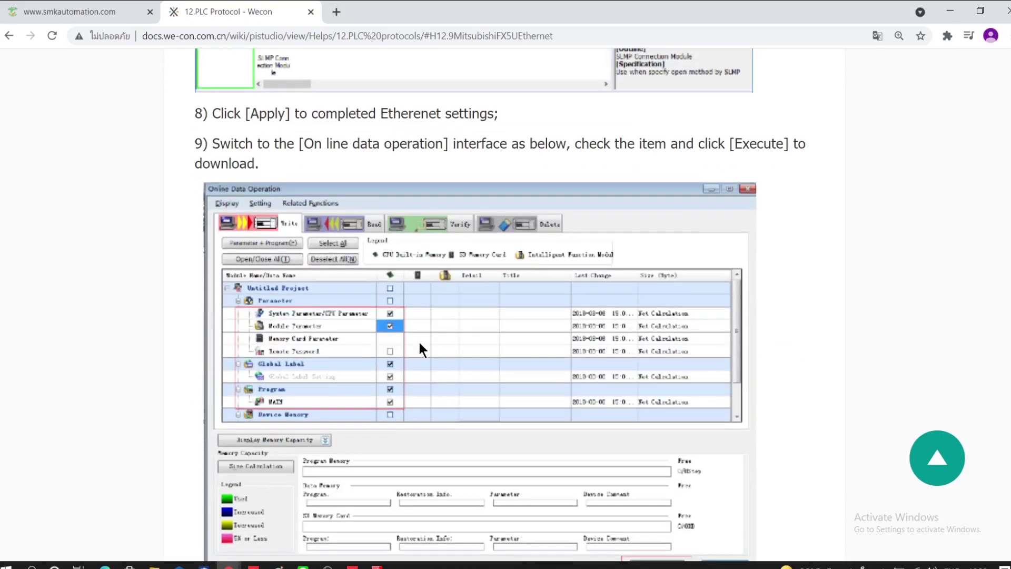
scroll(449, 337, "up", 10)
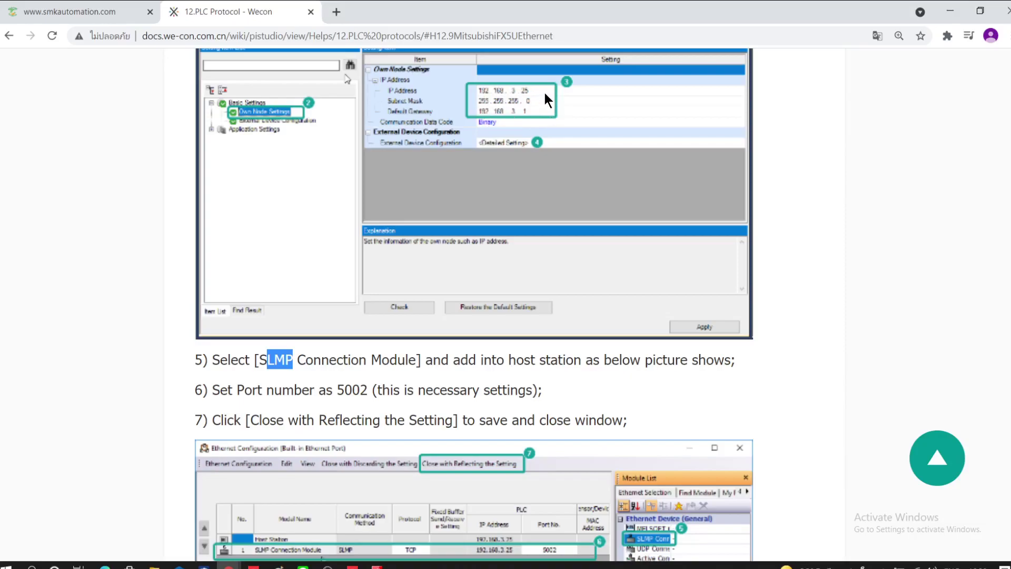
Arrange the Wecon documentation and the GX Works3 window side by side, keeping both sets of own node settings in view.
left_click(981, 10)
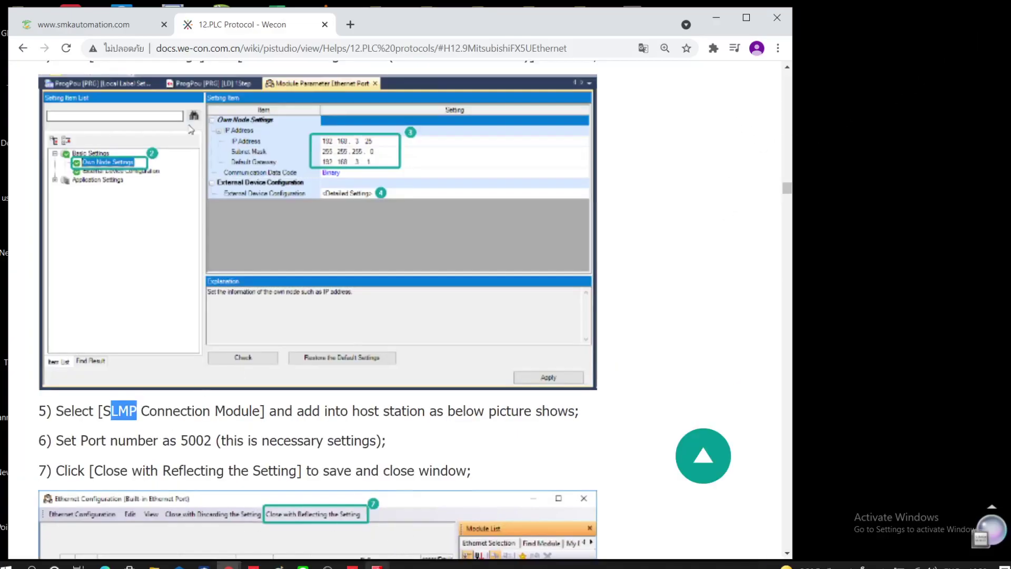
left_click_drag(495, 14, 629, 32)
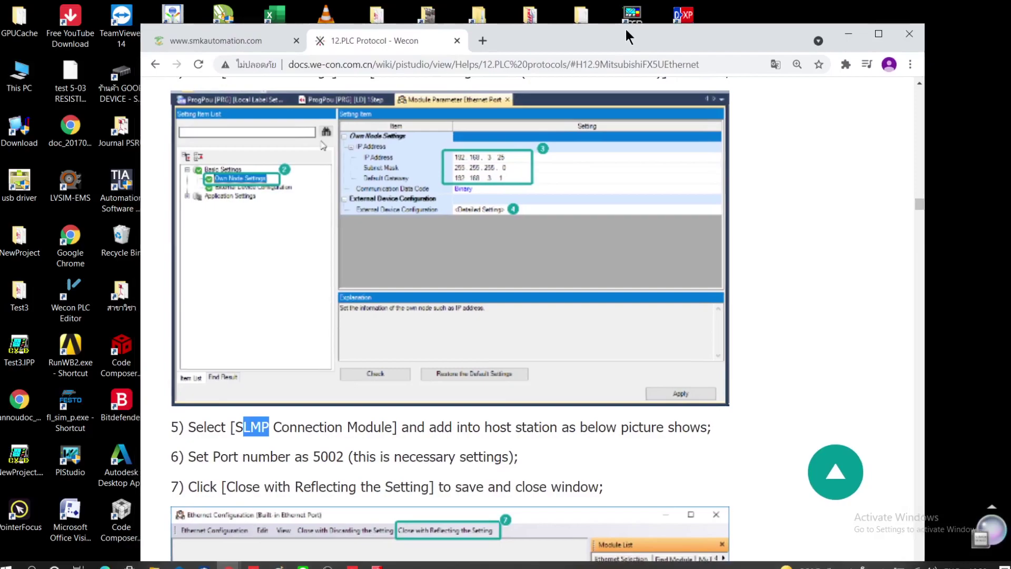
left_click_drag(524, 48, 587, 43)
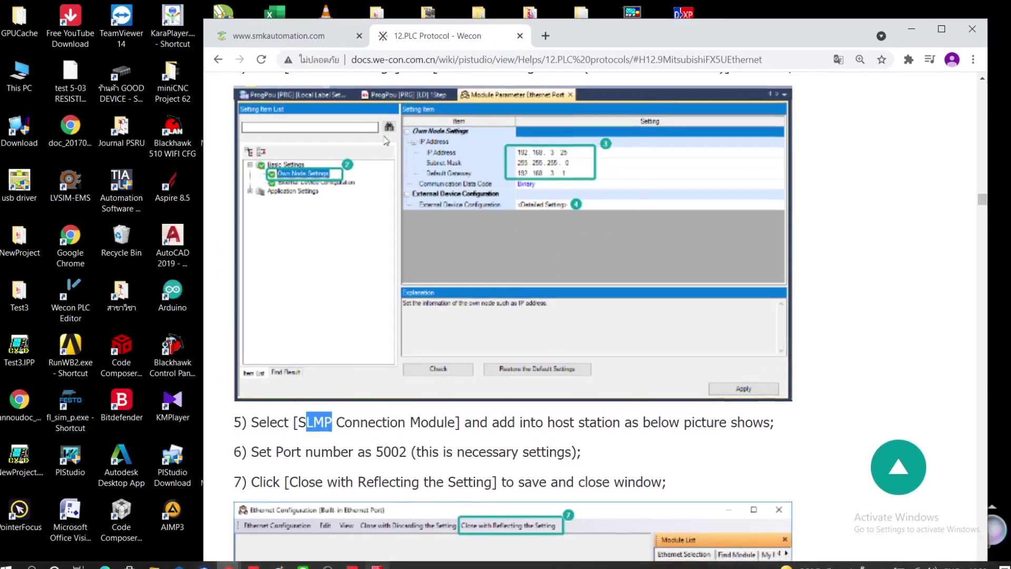
left_click(379, 566)
left_click(979, 9)
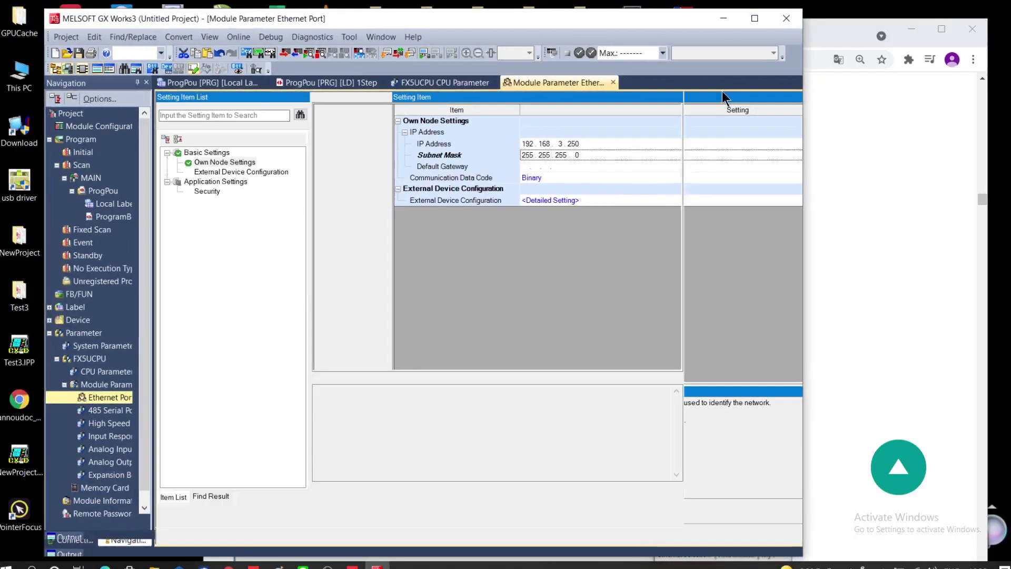
left_click_drag(670, 25, 274, 74)
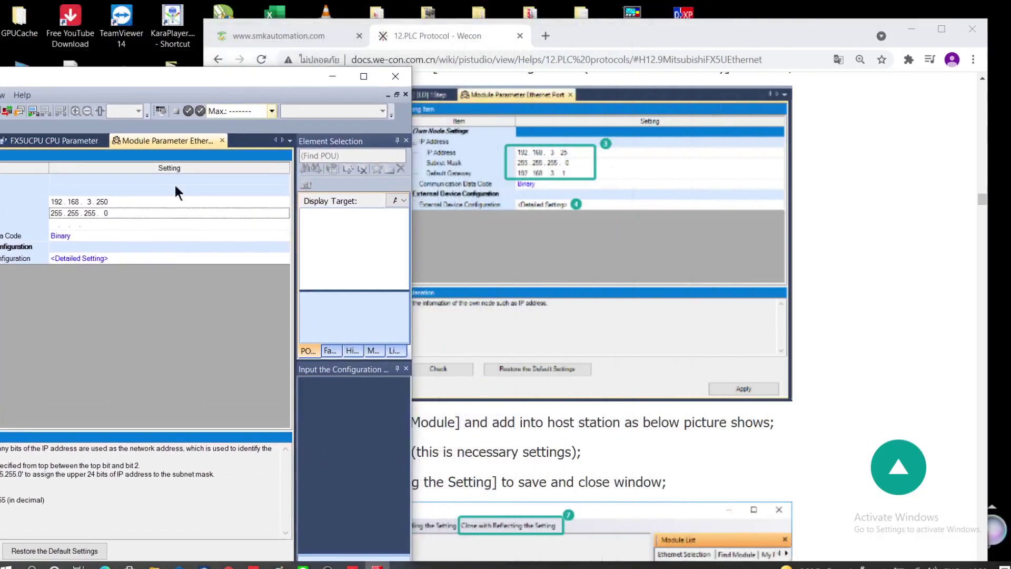
Set the Ethernet port's IP address to 192.168.3.25 and its default gateway to 192.168.3.1.
left_click(106, 201)
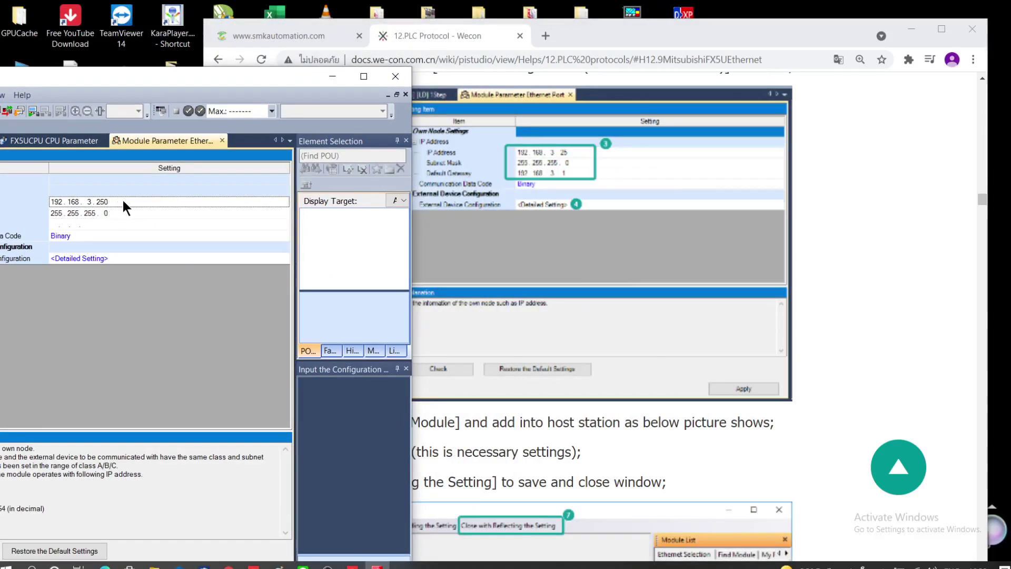
left_click(106, 201)
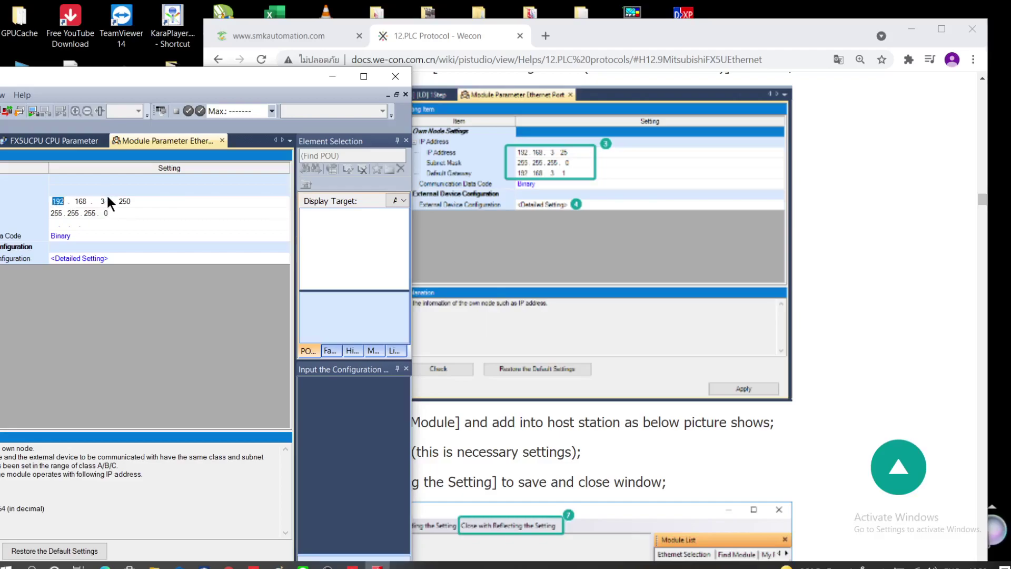
key("Return")
key("BackSpace")
left_click(53, 222)
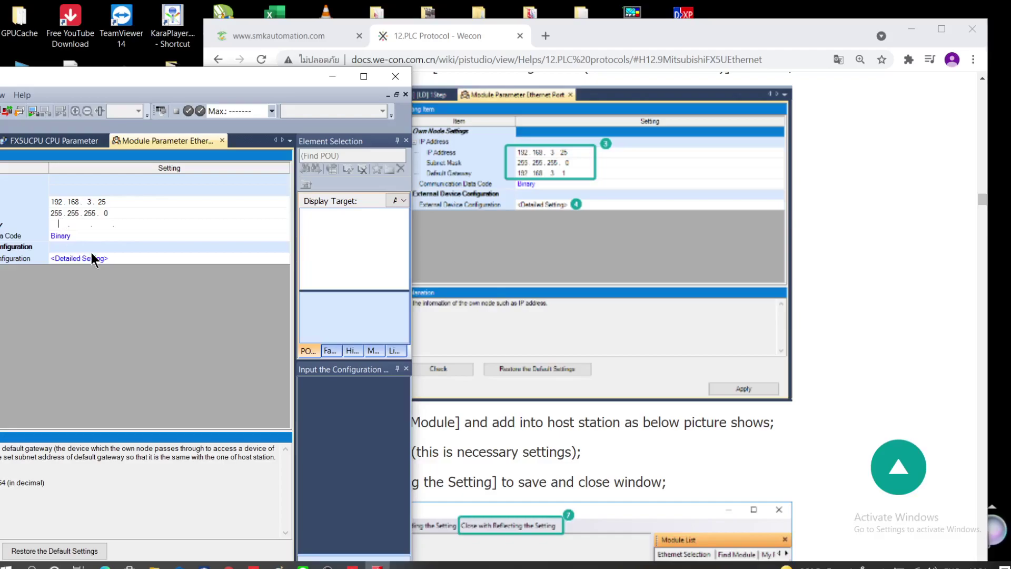
type("192 . 168")
type("3 .1")
left_click(159, 320)
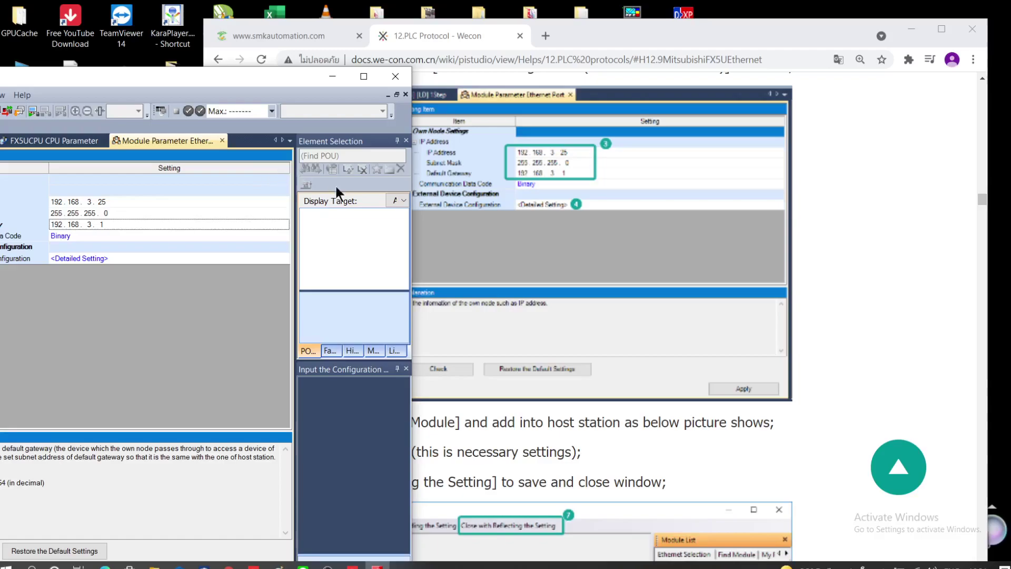
Bring the whole GX Works3 window into view and check the Ethernet port parameters for errors.
left_click_drag(150, 77, 55, 77)
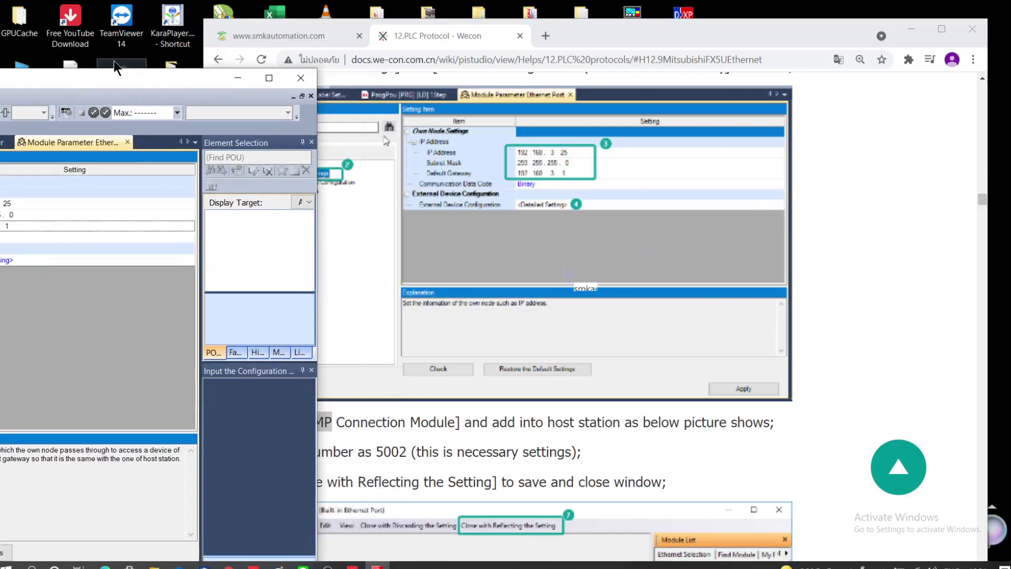
left_click_drag(121, 92, 625, 34)
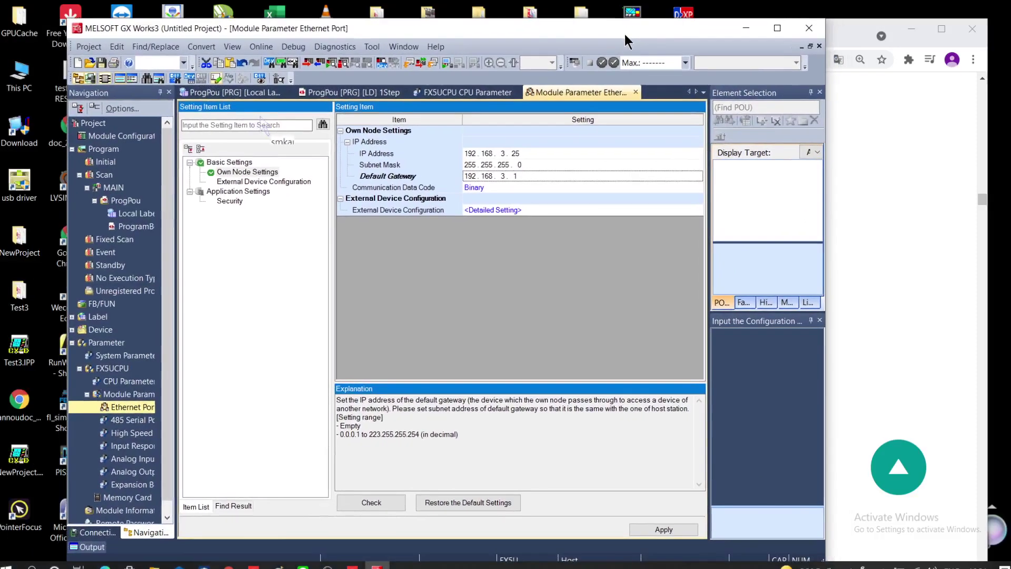
left_click(373, 501)
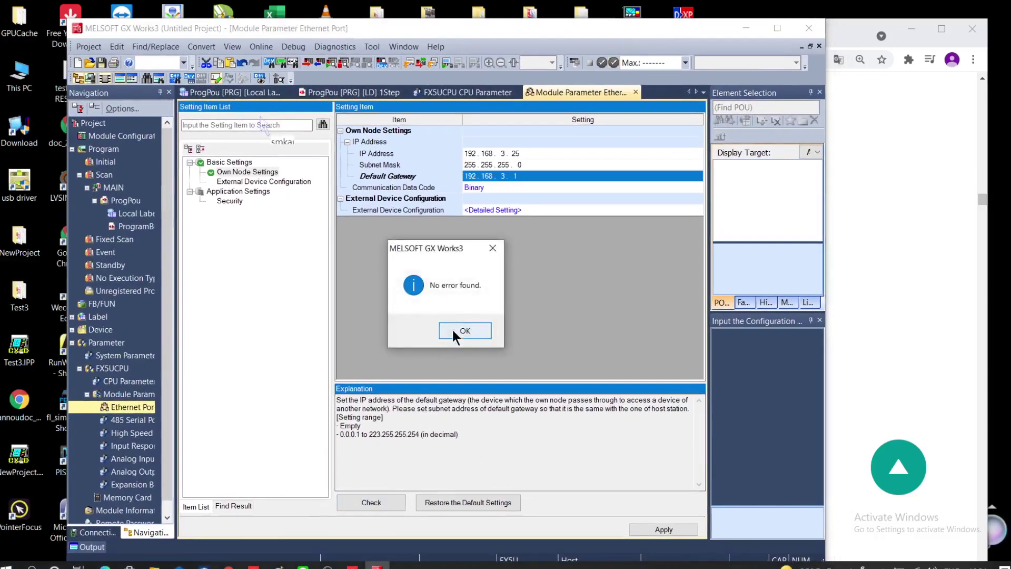
left_click(451, 332)
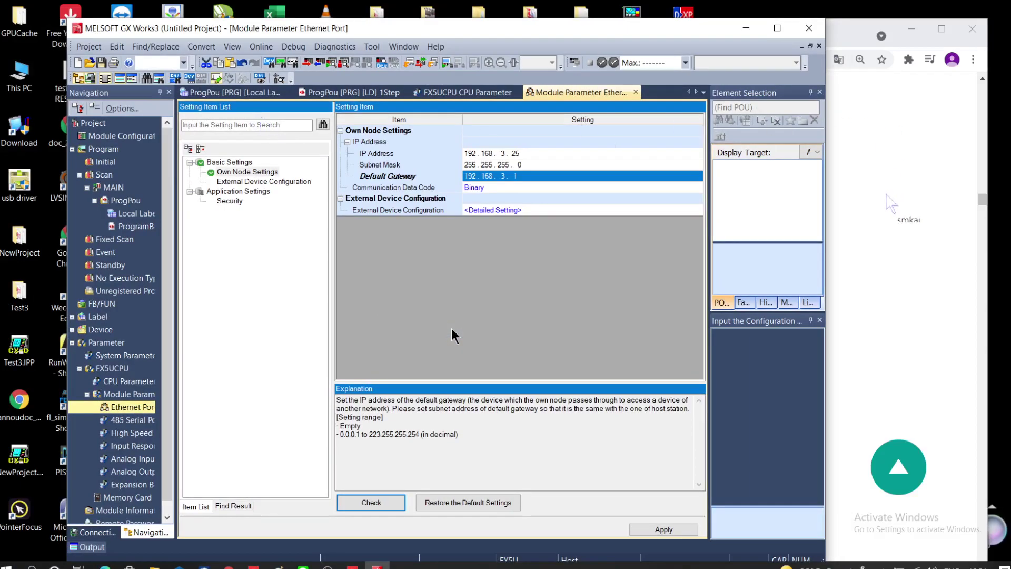
Review the documentation's SLMP Connection Module and port number instructions in the browser.
left_click(918, 145)
scroll(474, 342, "down", 3)
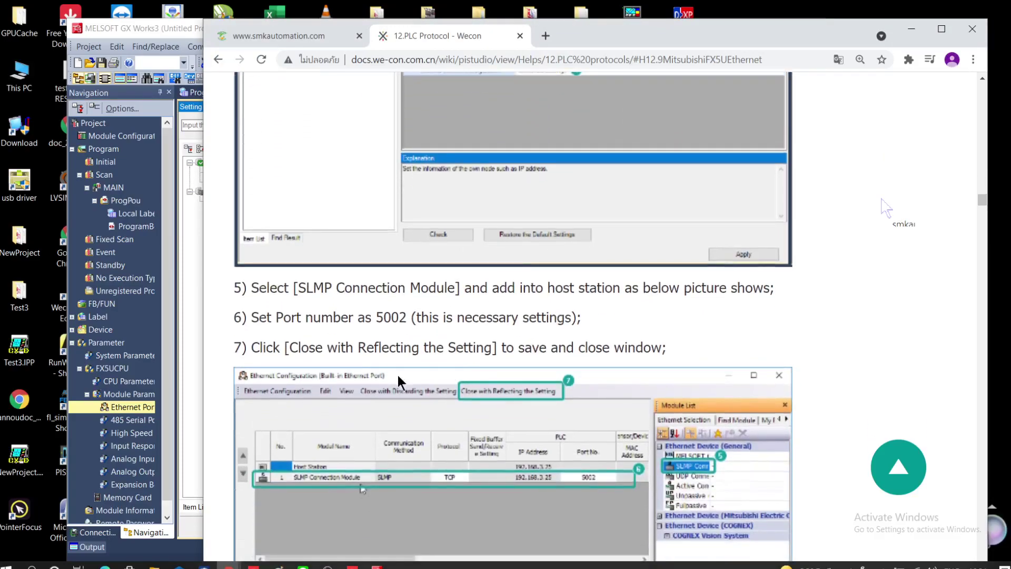
scroll(319, 303, "down", 3)
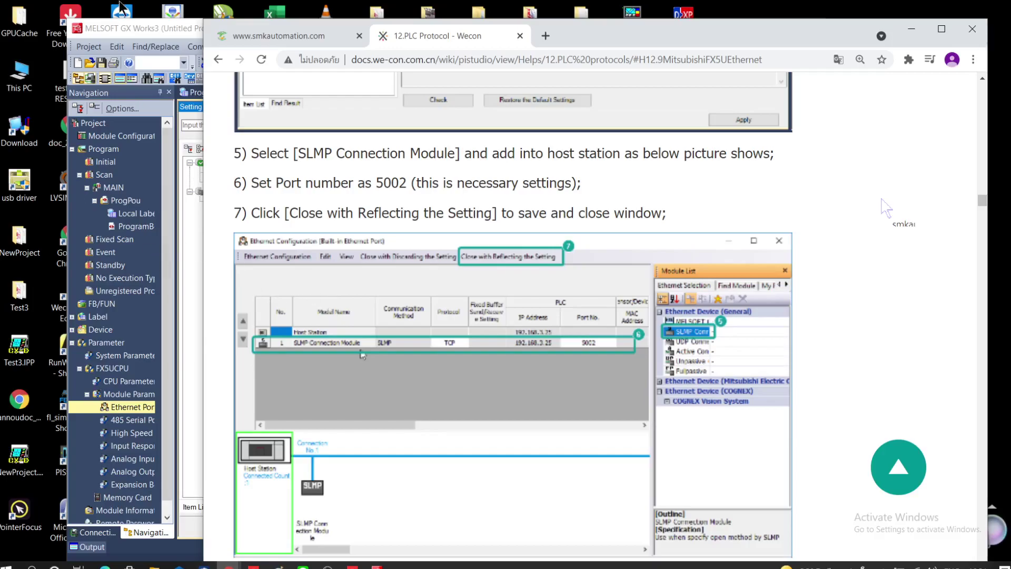
Switch back to GX Works3, maximize its window and apply the Ethernet port's own node settings.
left_click(149, 29)
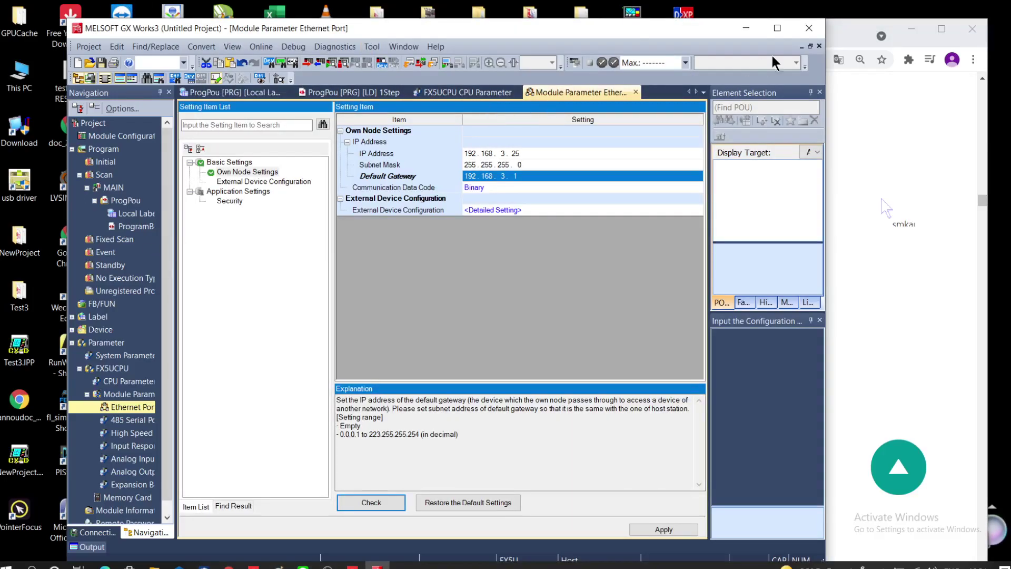
left_click(783, 27)
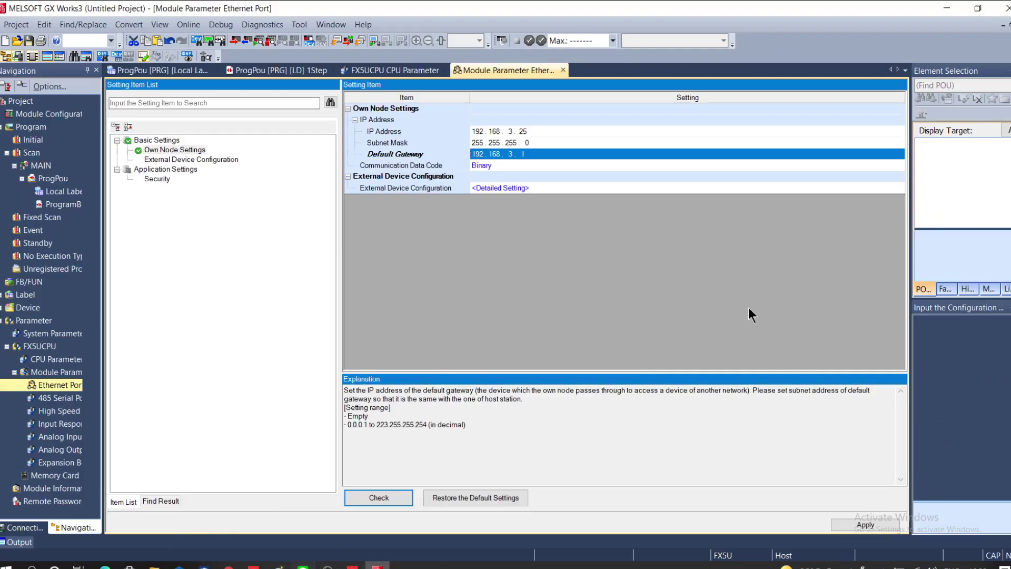
left_click(866, 525)
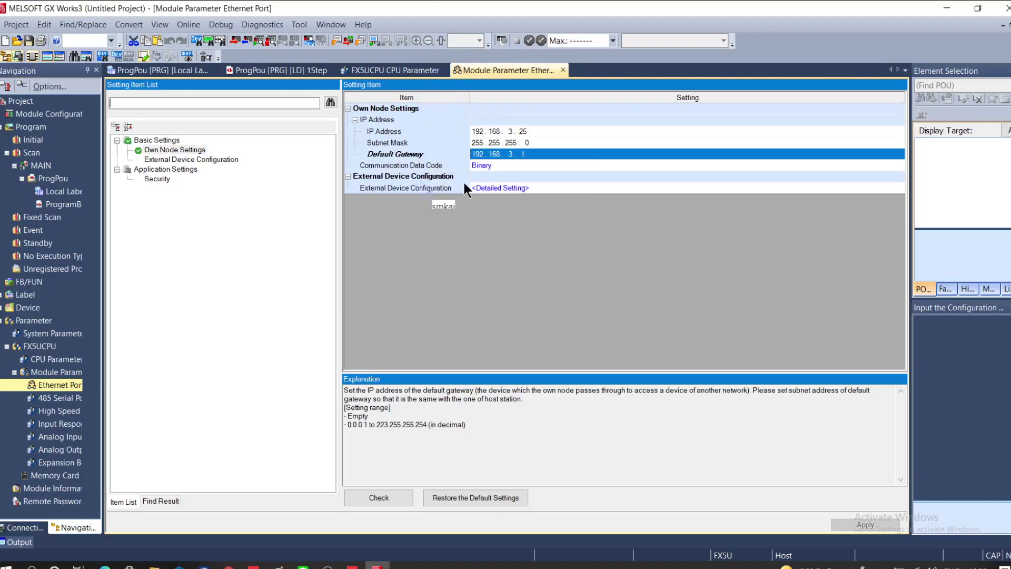
Open the detailed settings of the Ethernet port's External Device Configuration and reposition the Ethernet Configuration window.
left_click(419, 165)
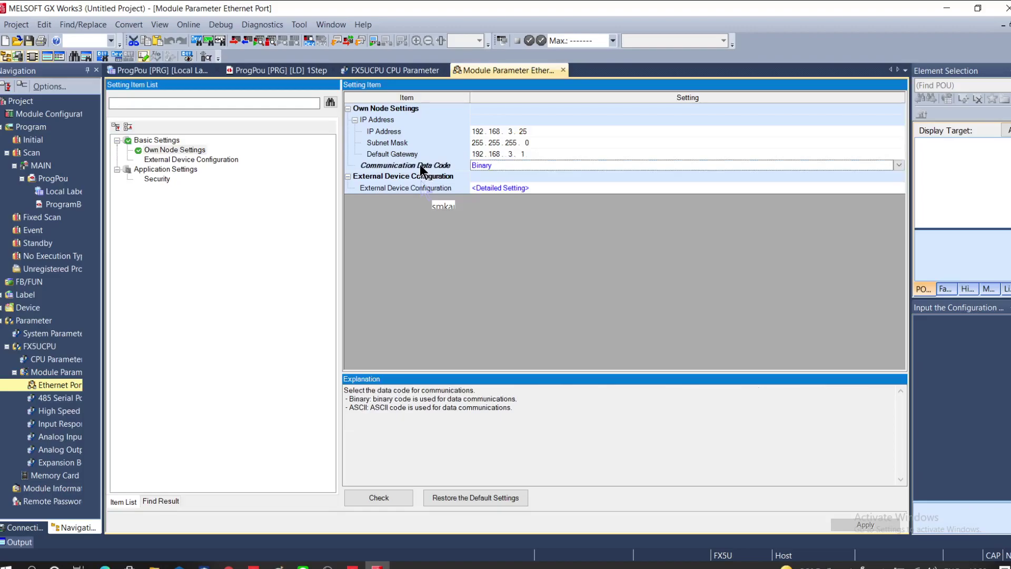
left_click(406, 192)
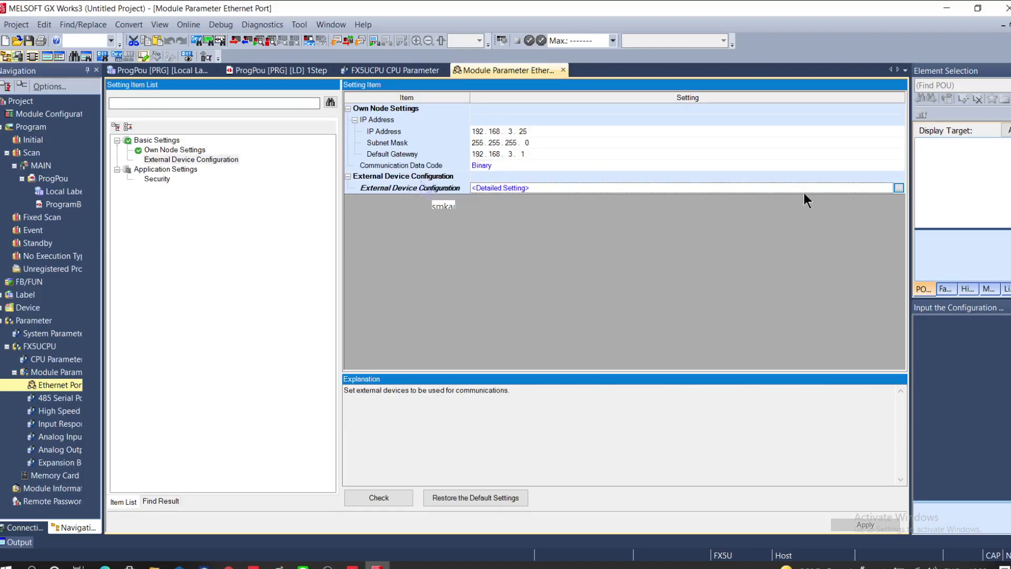
left_click(899, 188)
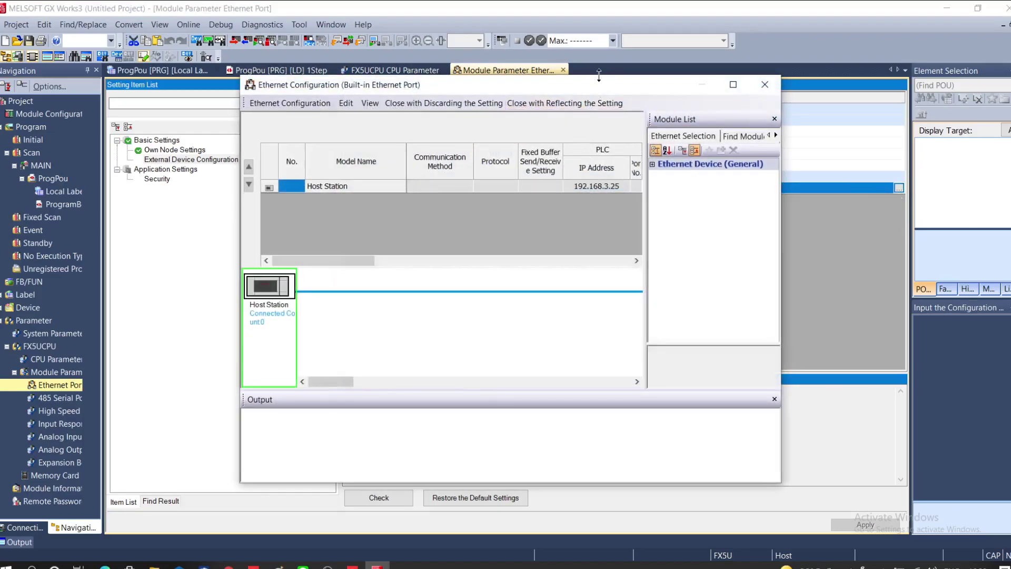
left_click_drag(598, 80, 612, 127)
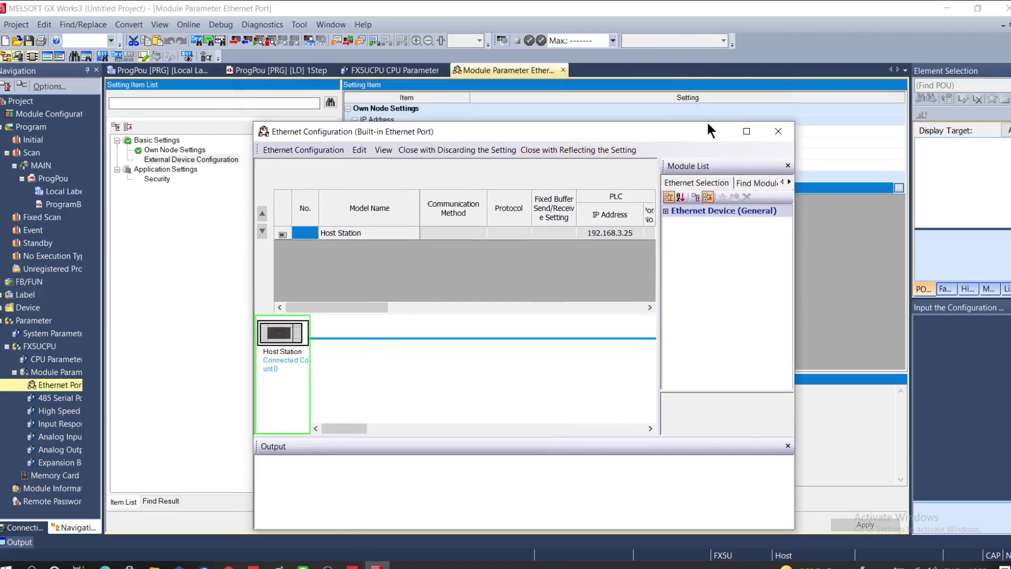
Switch to the Wecon documentation in the browser and review the SLMP Connection Module setup and its illustration.
left_click(947, 13)
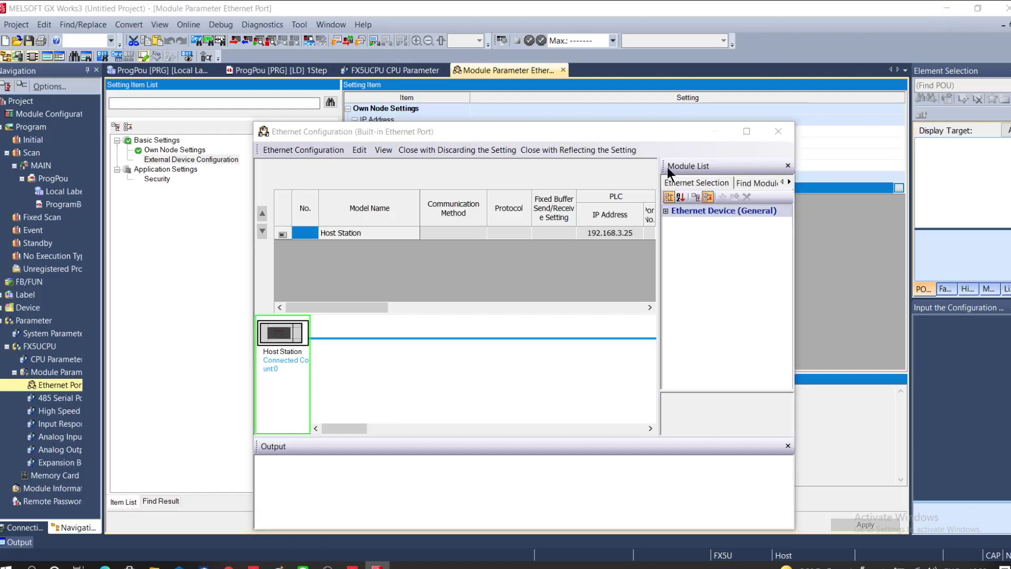
left_click(228, 563)
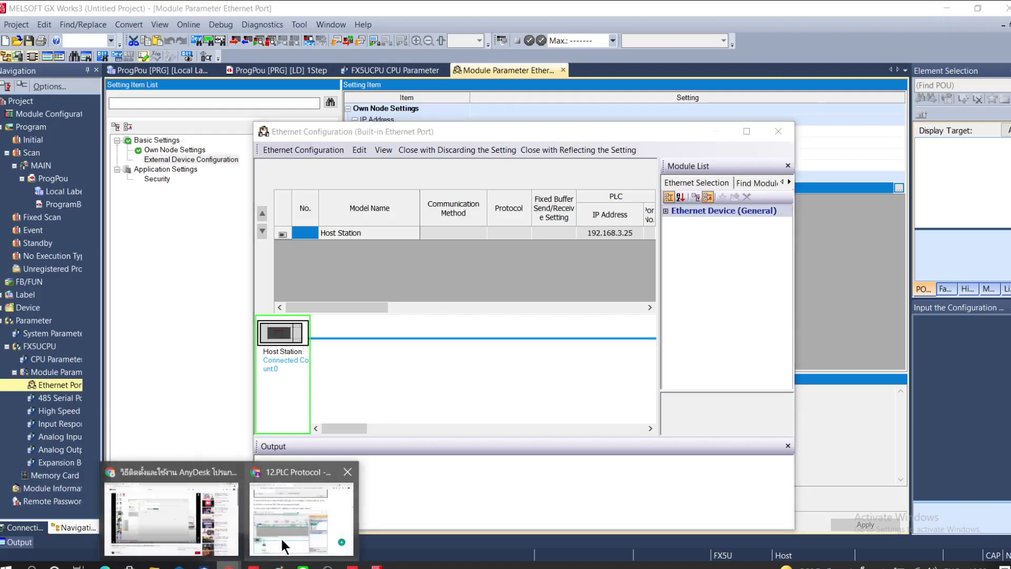
left_click(296, 521)
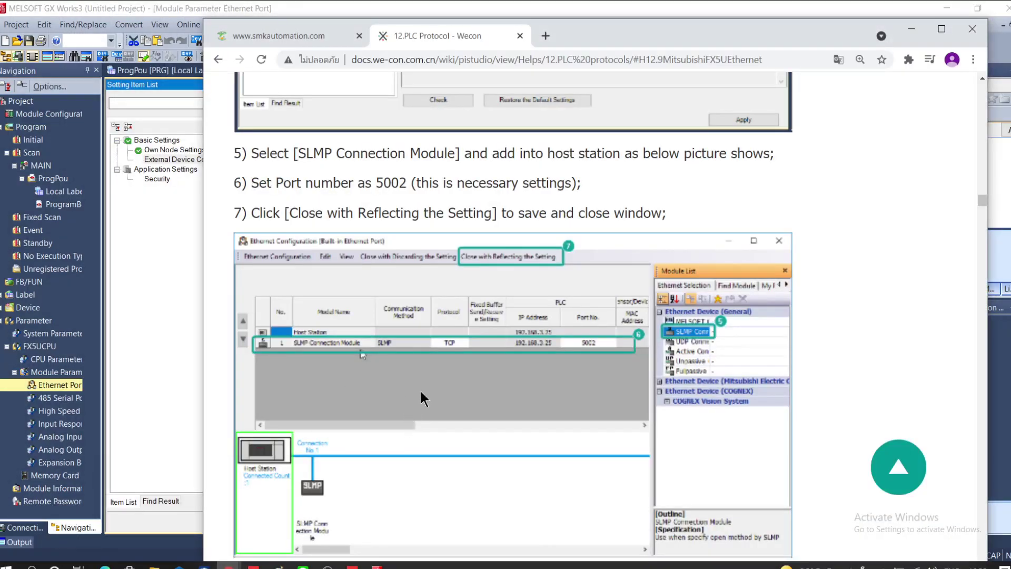
scroll(432, 384, "down", 3)
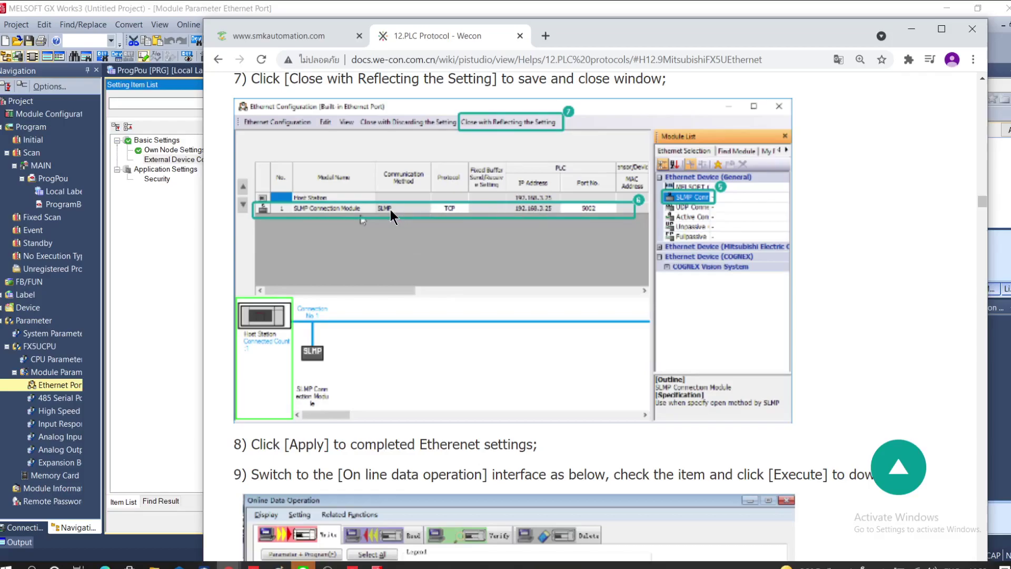
Return to the GX Works3 Ethernet Configuration window and maximize it.
left_click(171, 282)
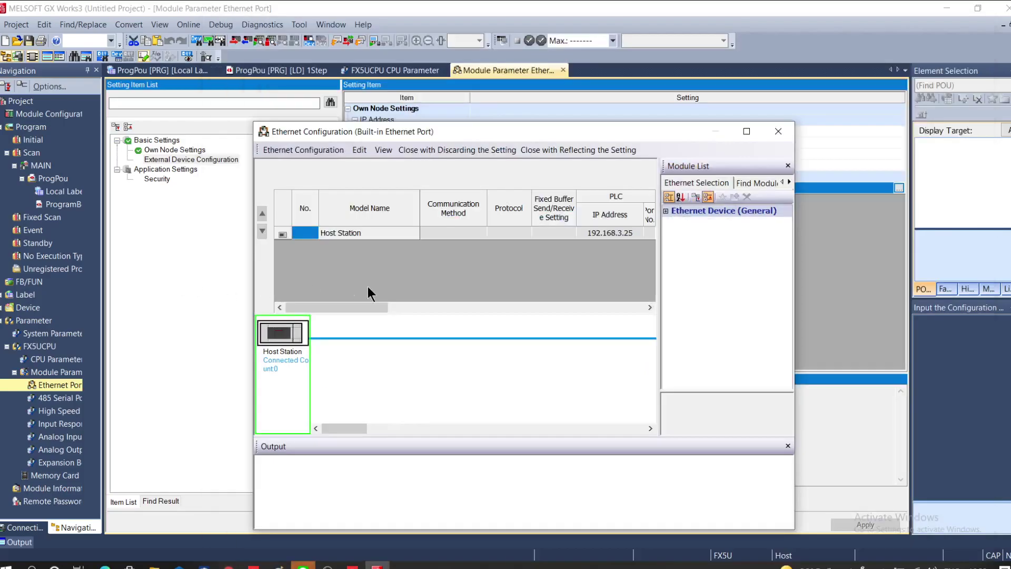
left_click(463, 235)
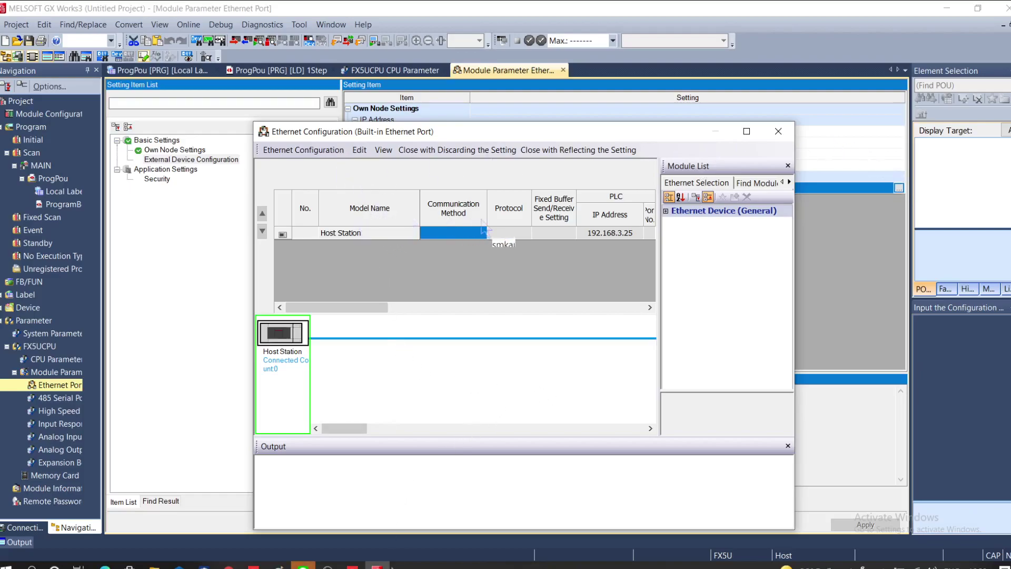
mouse_move(377, 566)
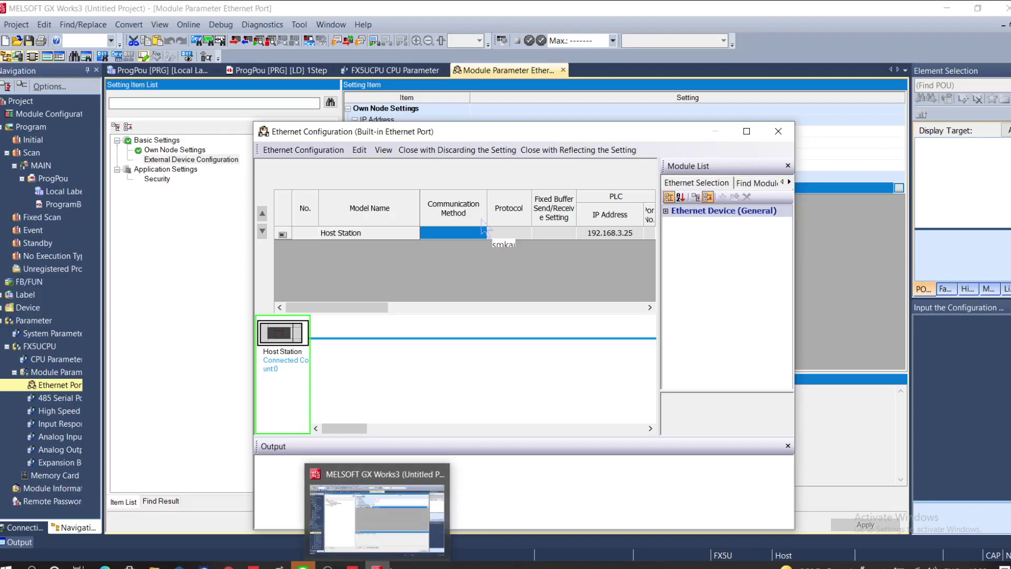
left_click_drag(475, 131, 425, 105)
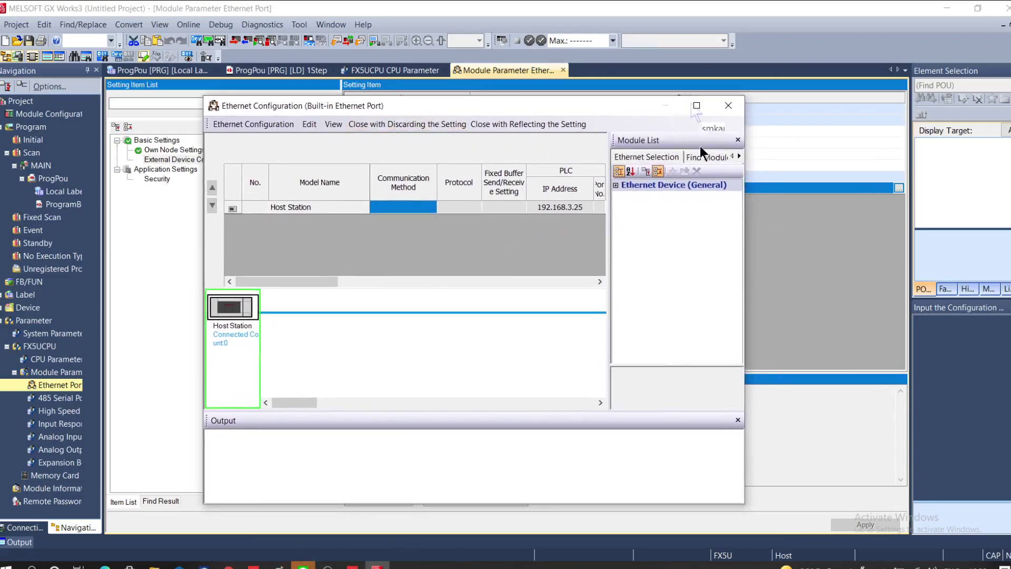
left_click(697, 106)
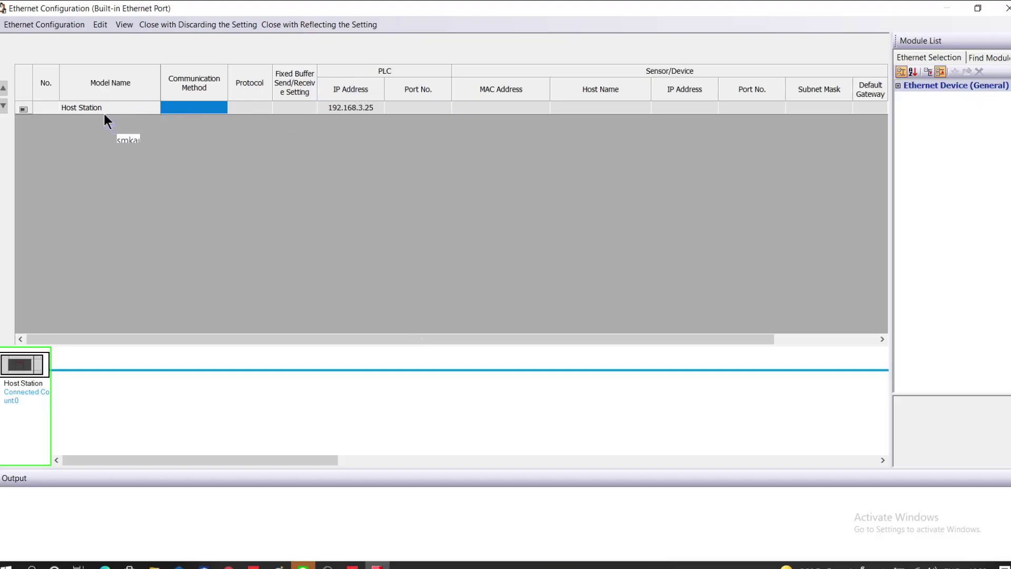
left_click(72, 108)
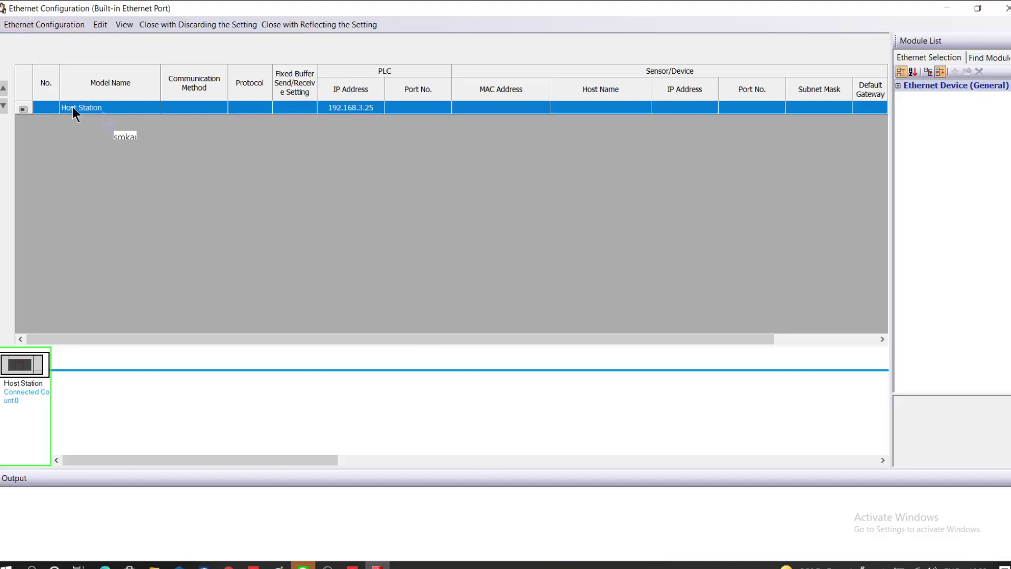
left_click(109, 104)
right_click(24, 107)
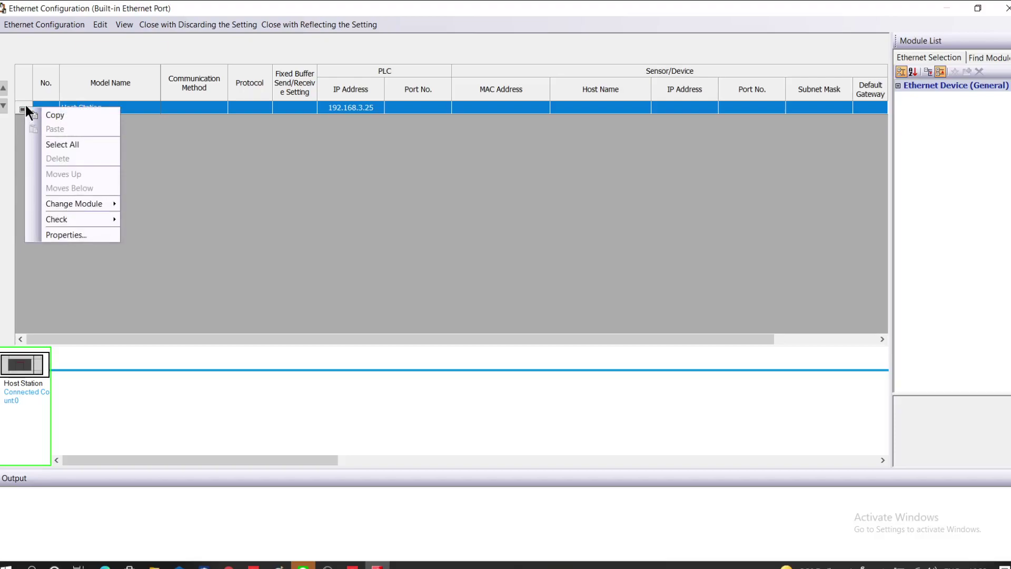
mouse_move(73, 216)
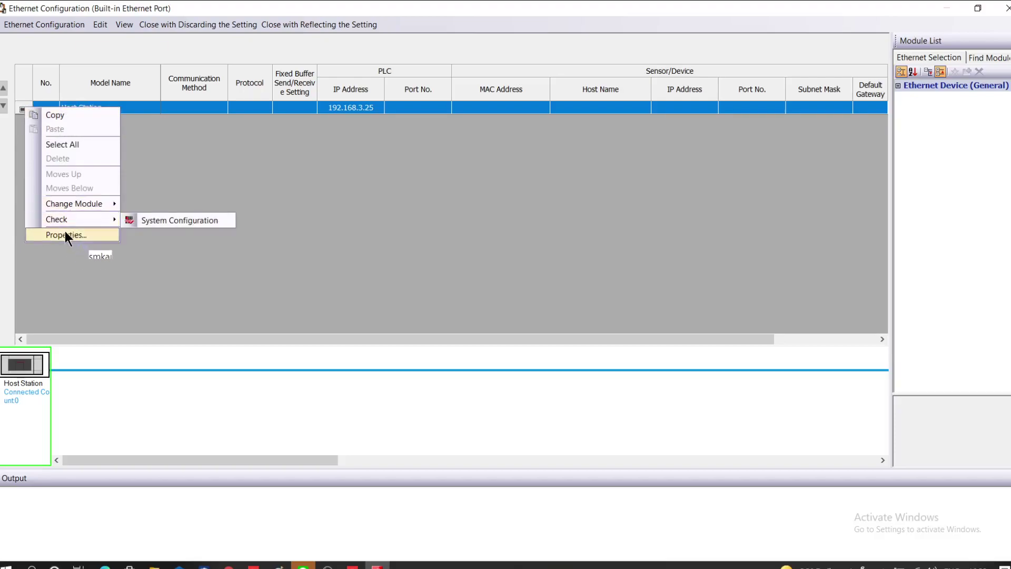
left_click(65, 235)
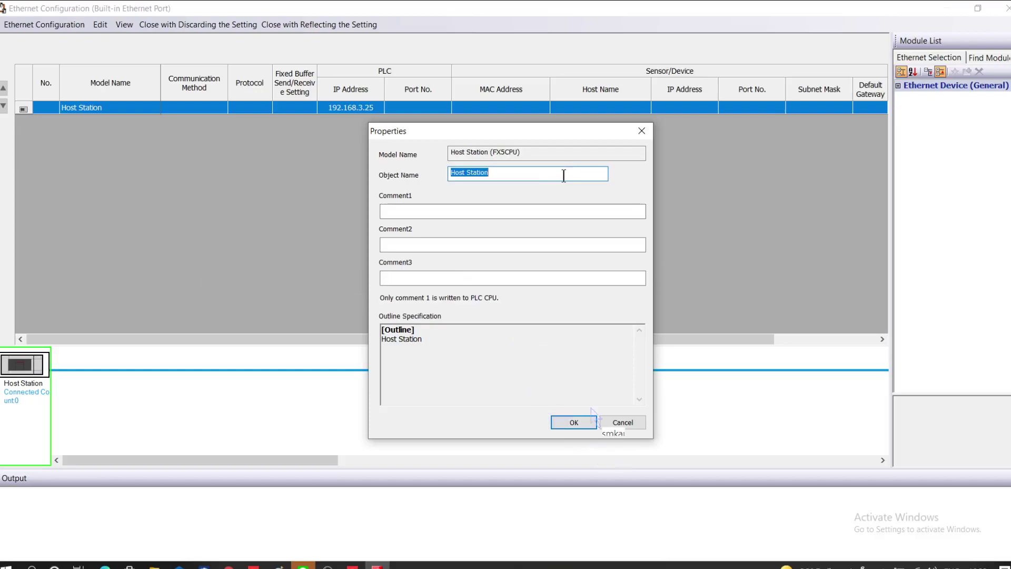
left_click(628, 422)
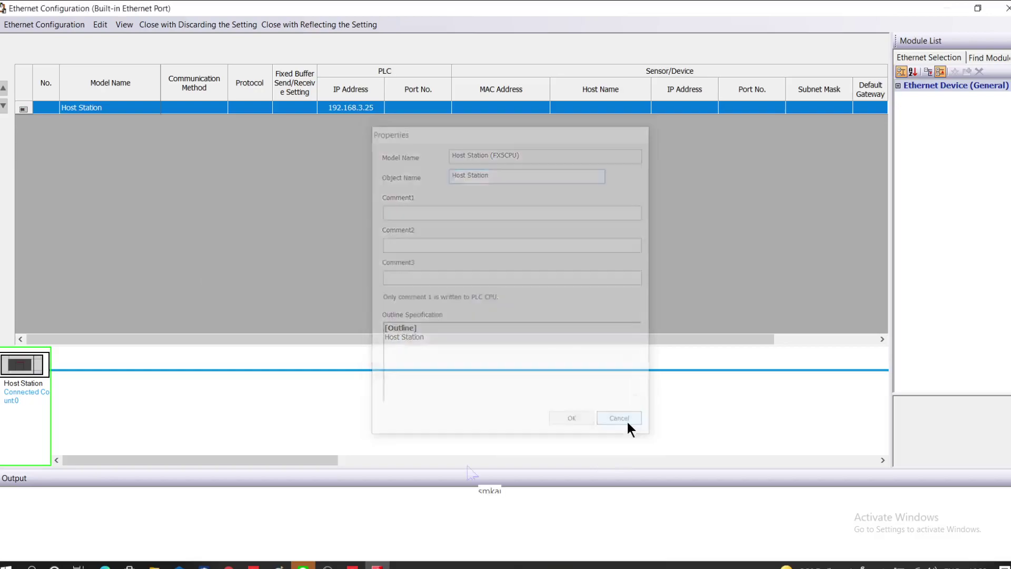
Switch to the Wecon documentation and reread the instructions from Own Node Settings through adding the SLMP Connection Module to the host station.
left_click(228, 565)
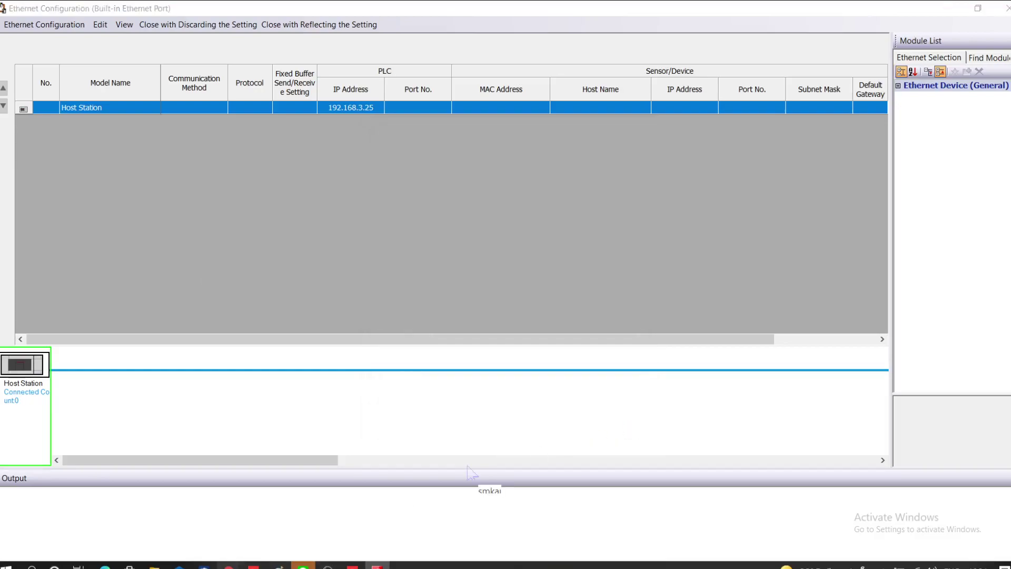
left_click(254, 551)
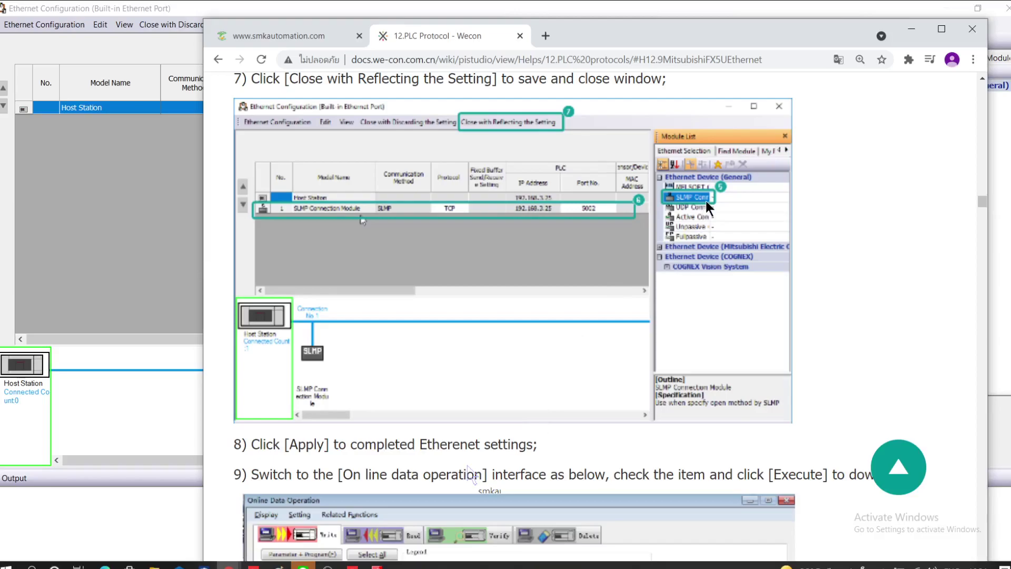
scroll(467, 282, "up", 15)
scroll(467, 285, "up", 1)
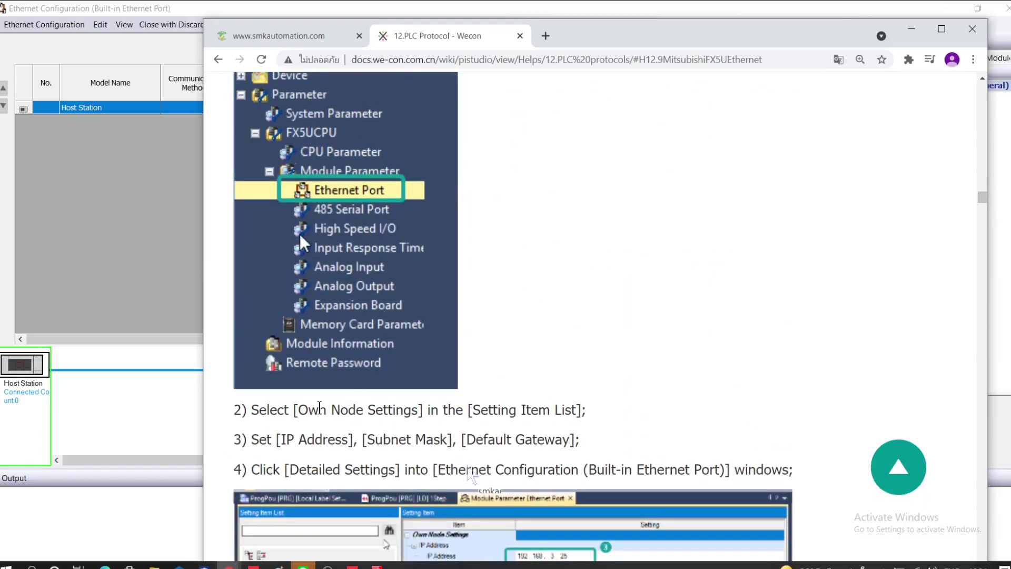
scroll(327, 358, "down", 1)
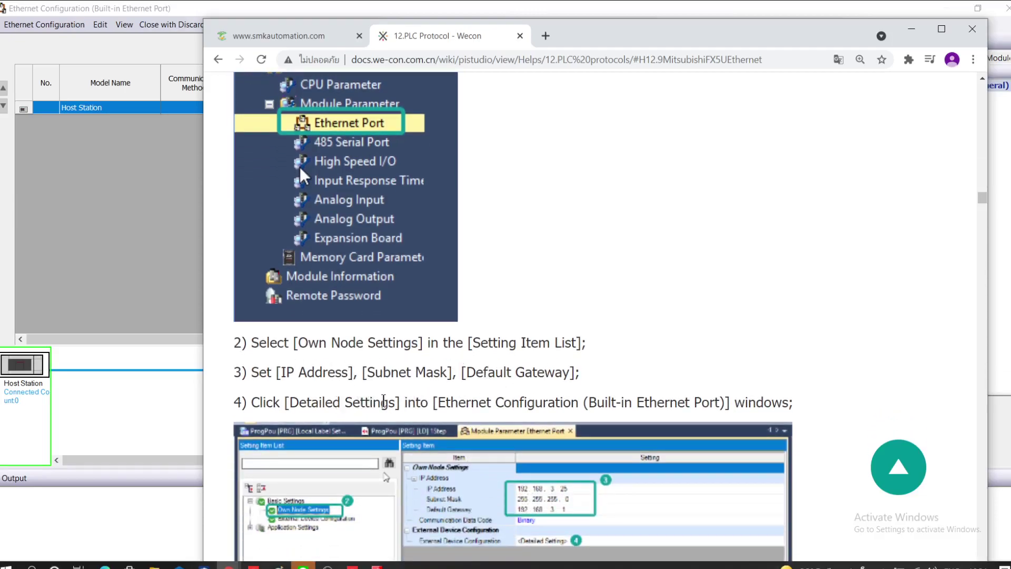
scroll(644, 406, "down", 2)
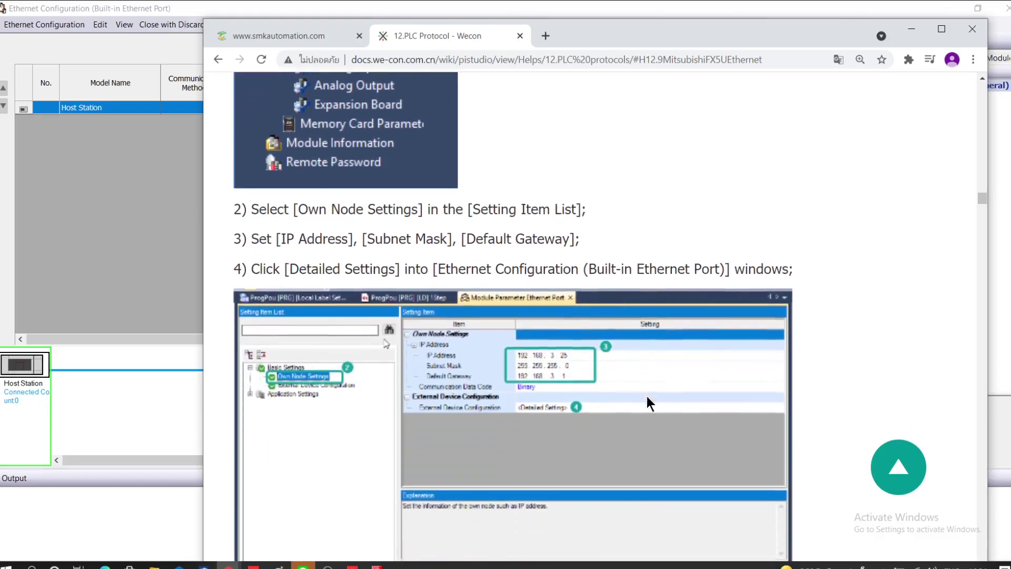
scroll(373, 375, "down", 3)
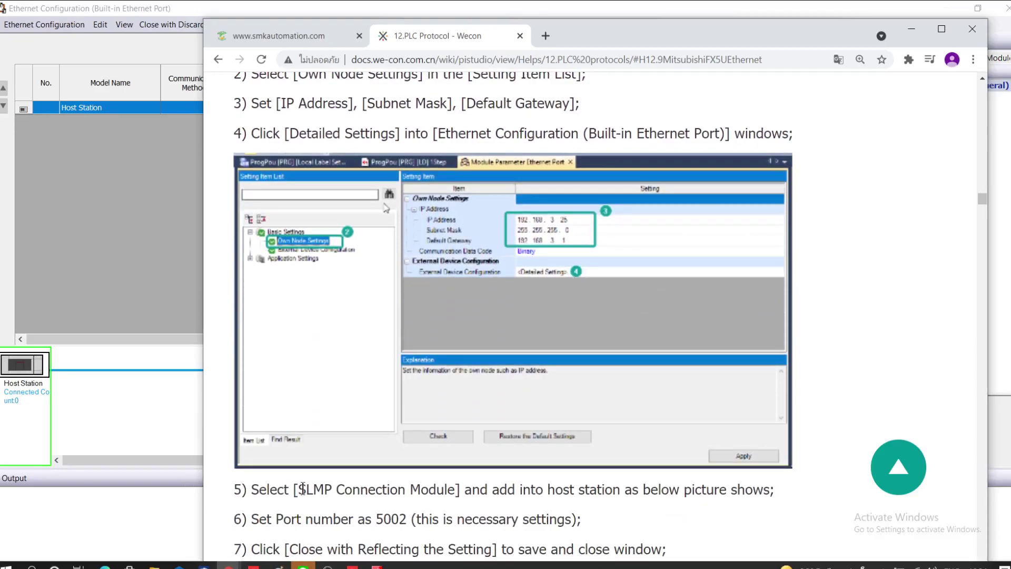
scroll(303, 485, "down", 1)
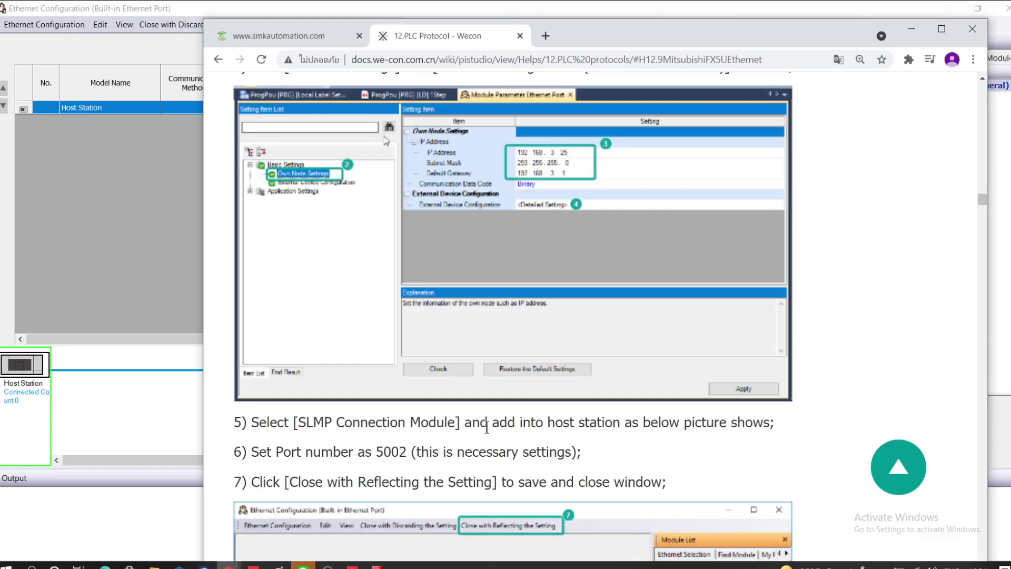
scroll(433, 300, "down", 4)
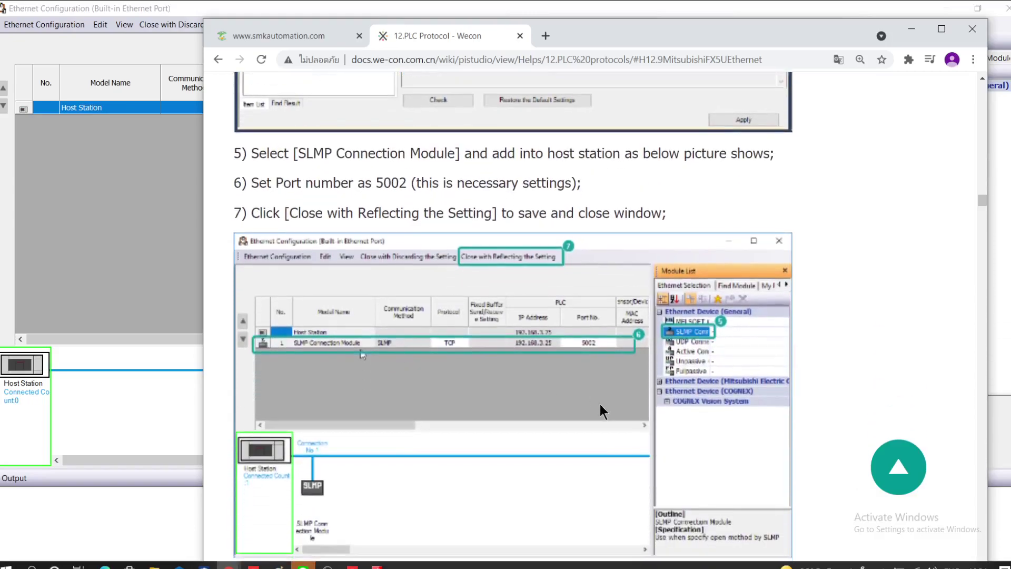
scroll(553, 421, "down", 1)
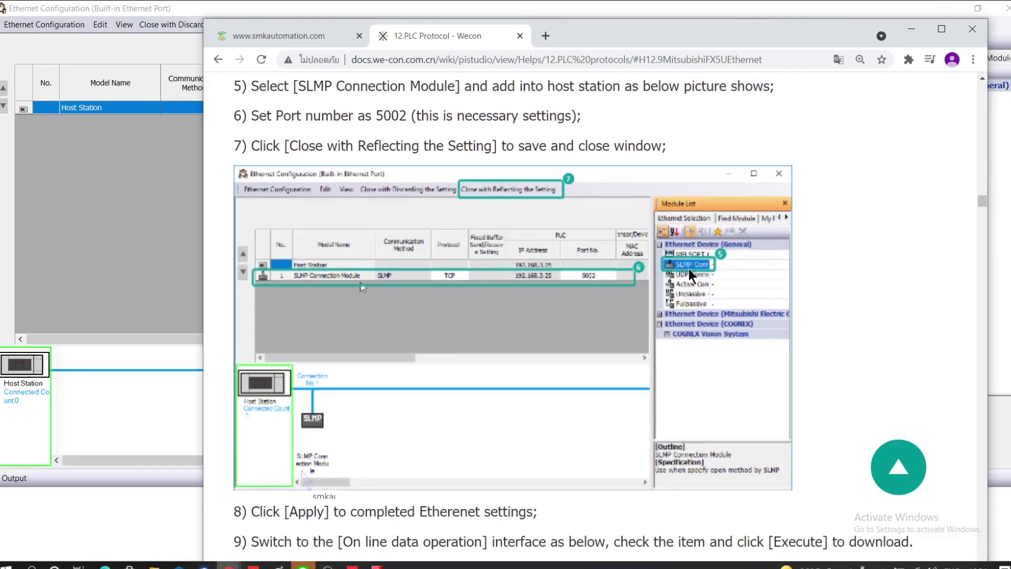
Back in the Ethernet Configuration window, add an SLMP Connection Module from the general Ethernet devices to the host station.
left_click(135, 420)
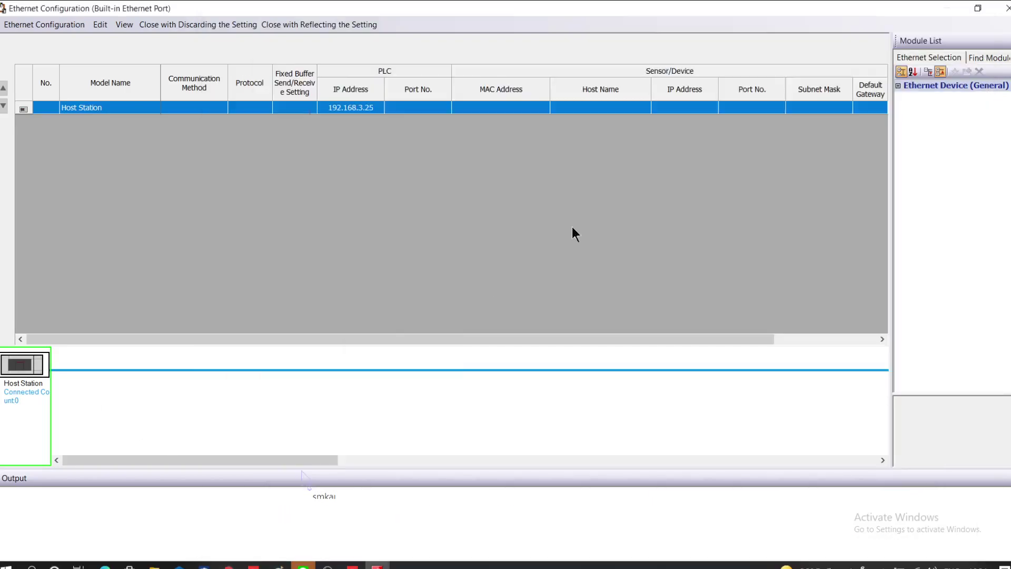
left_click(899, 84)
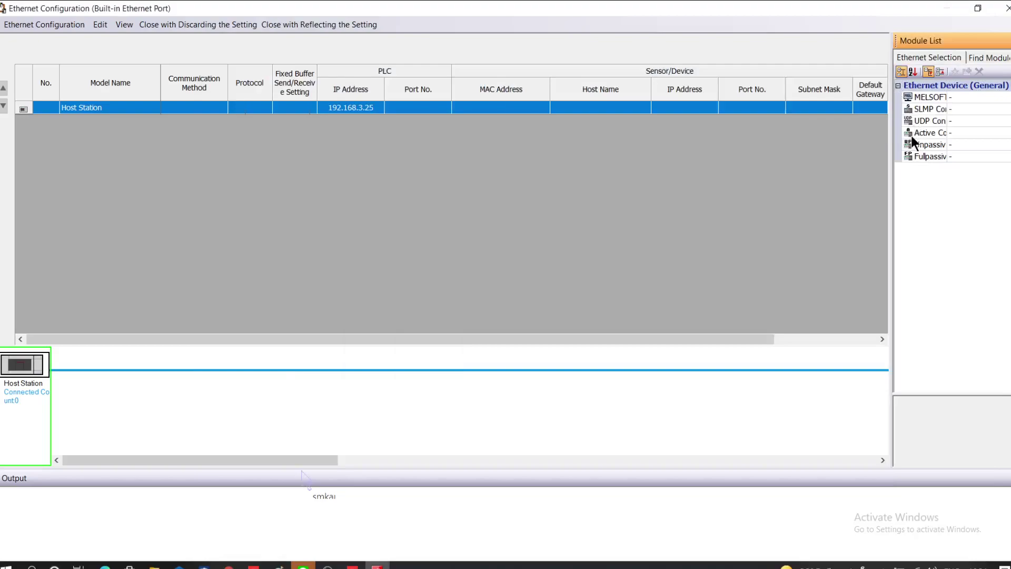
left_click(926, 108)
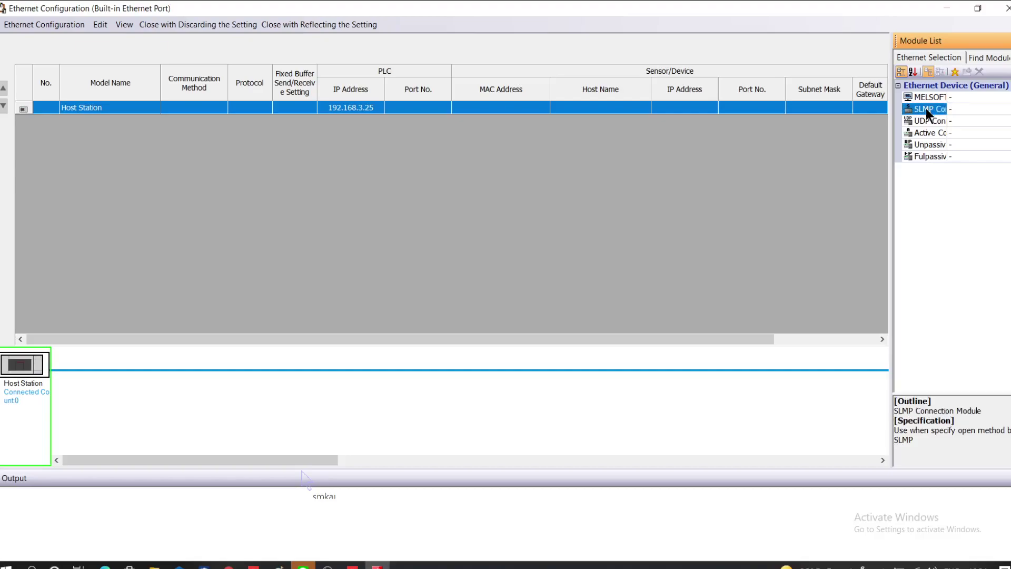
right_click(926, 109)
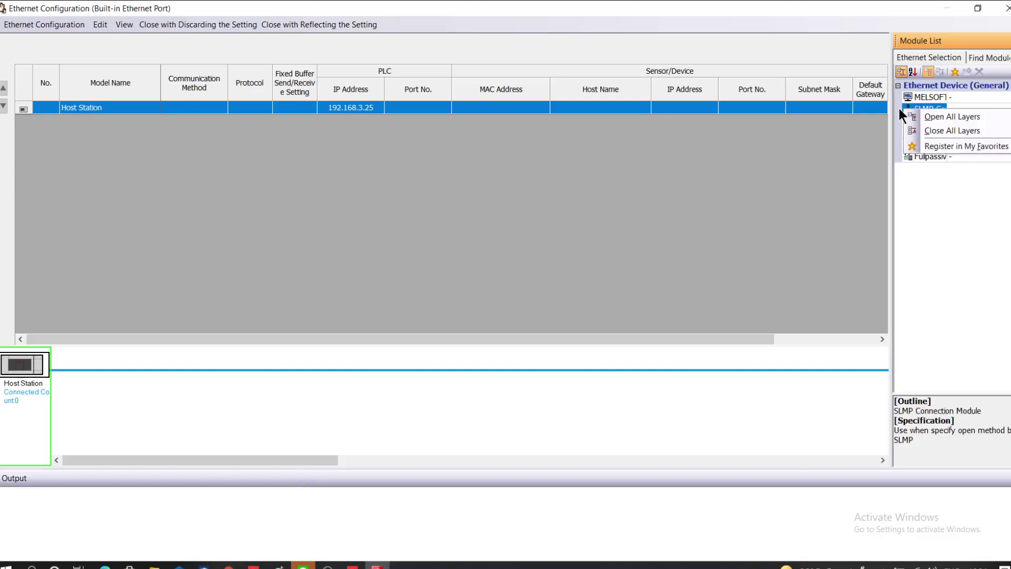
left_click(907, 108)
left_click_drag(908, 111, 453, 166)
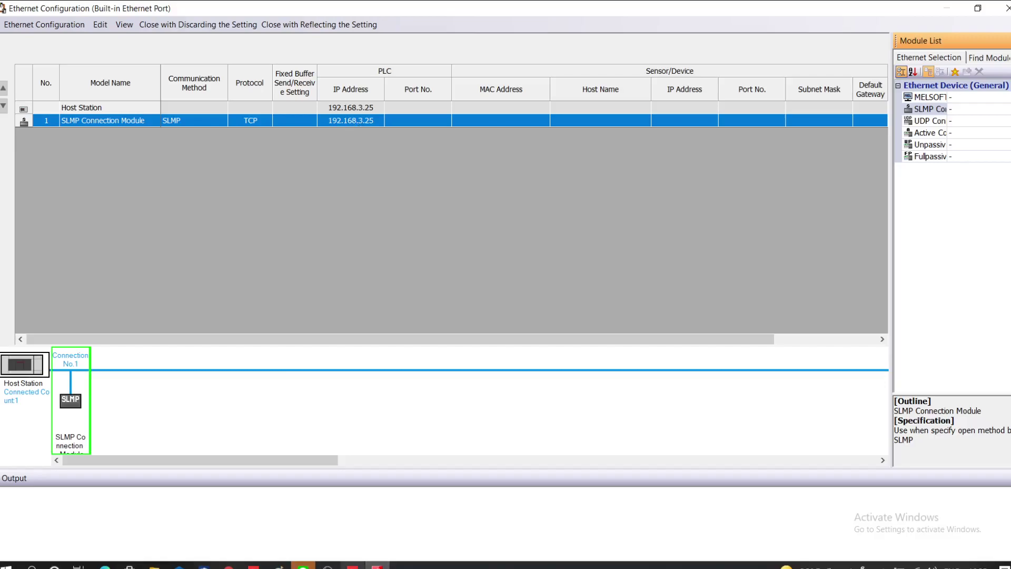
Switch to the Wecon documentation and move its window below the configuration table to compare the SLMP port number instruction.
mouse_move(228, 565)
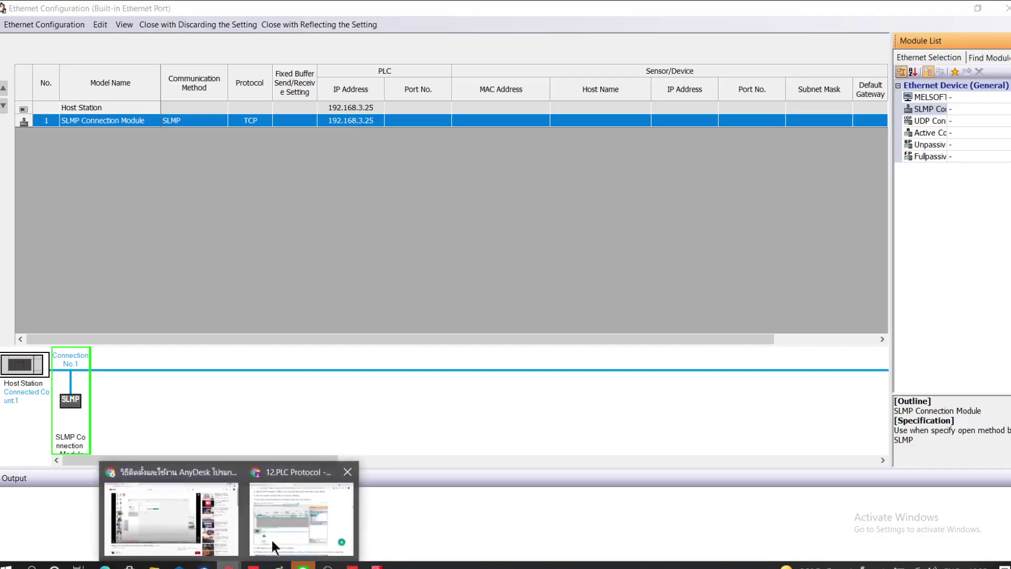
left_click(292, 521)
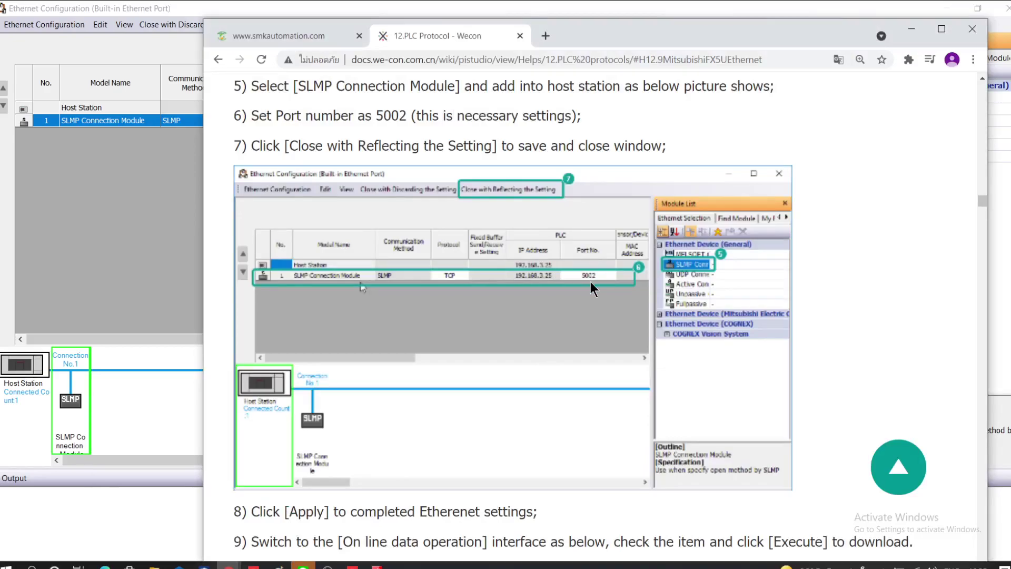
left_click_drag(562, 36, 419, 194)
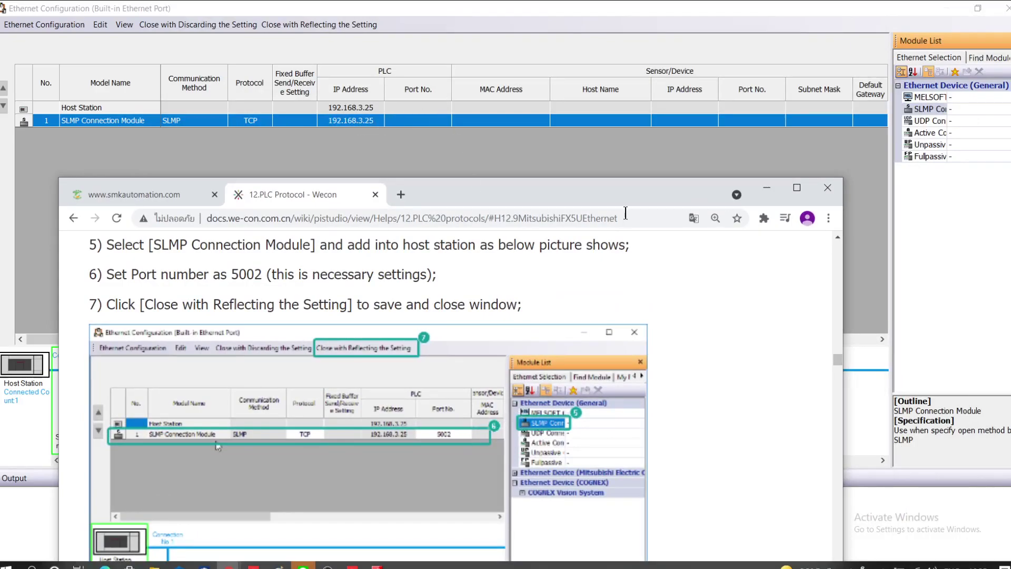
Return to the Ethernet Configuration window and set the SLMP Connection Module's PLC port number to 9002.
left_click(765, 187)
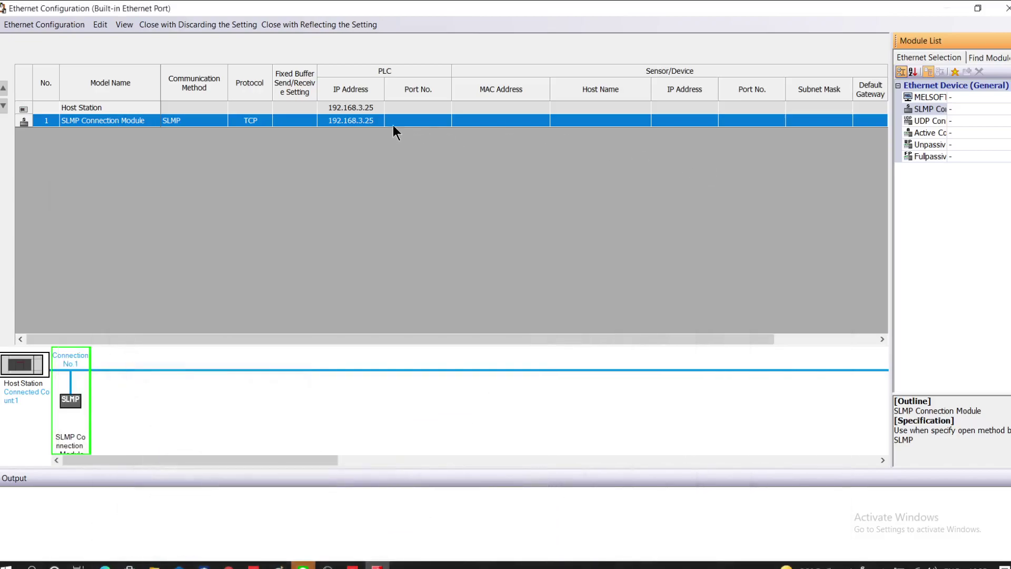
left_click(404, 124)
left_click(405, 122)
type("9002")
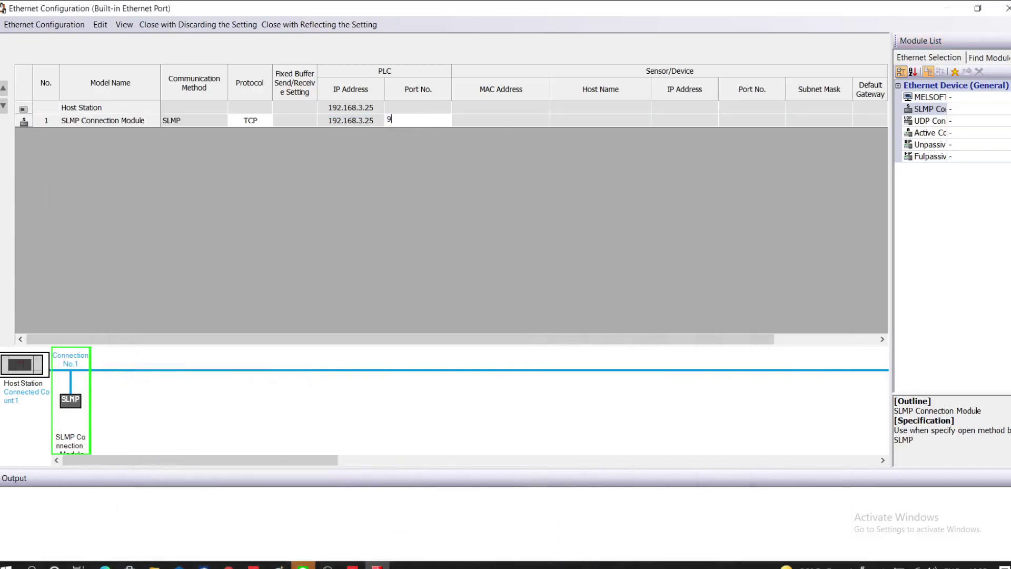
left_click(435, 170)
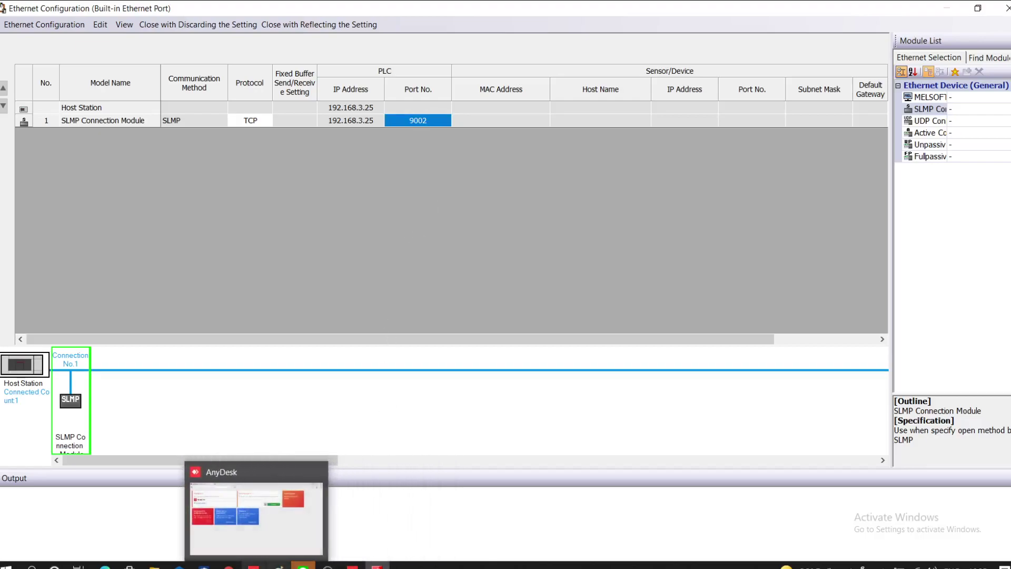
Switch to the Wecon documentation, maximize it, and check the SLMP port number instruction and its example table enlarged.
mouse_move(229, 566)
left_click(311, 513)
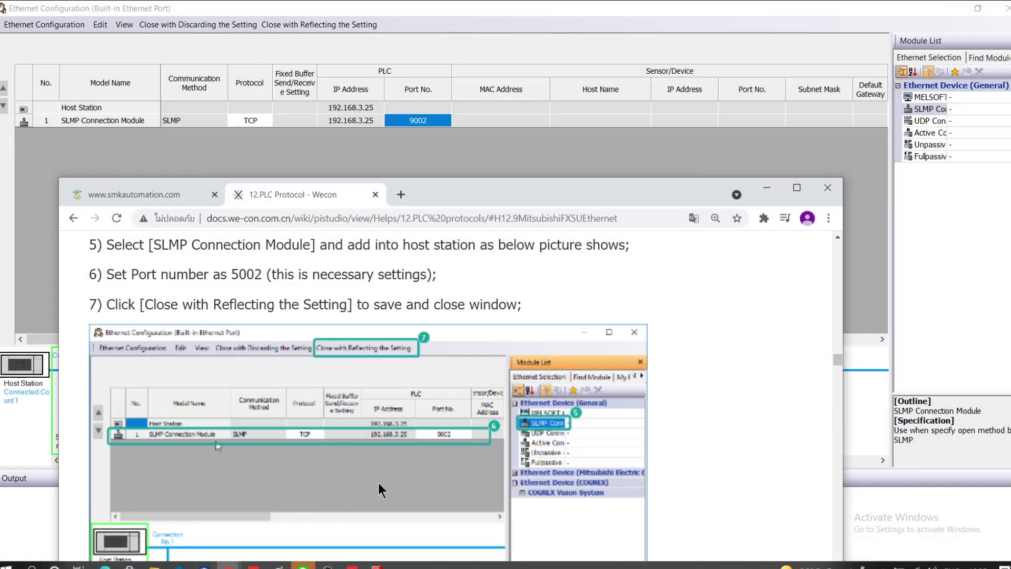
left_click_drag(531, 186, 542, 127)
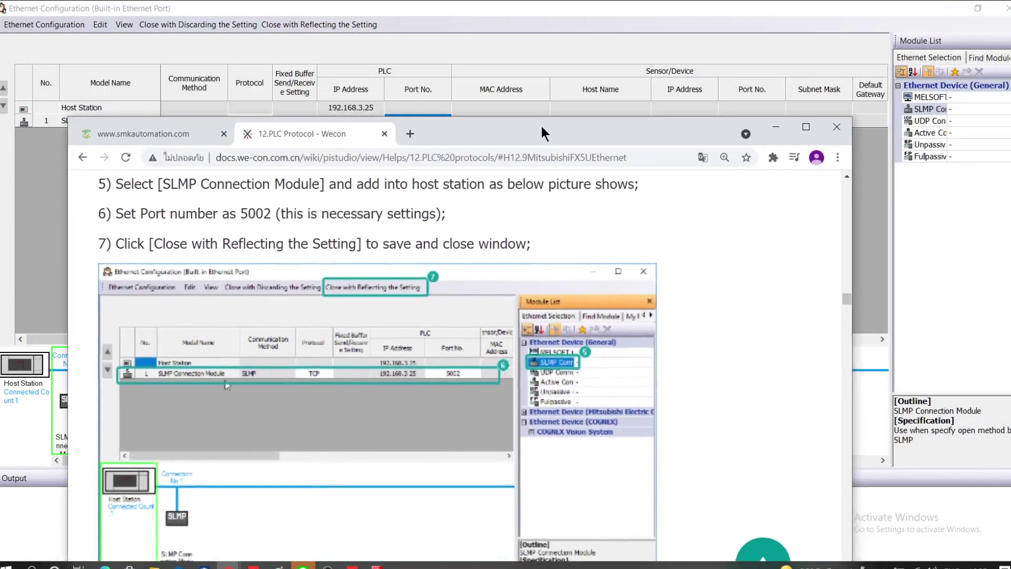
left_click(805, 127)
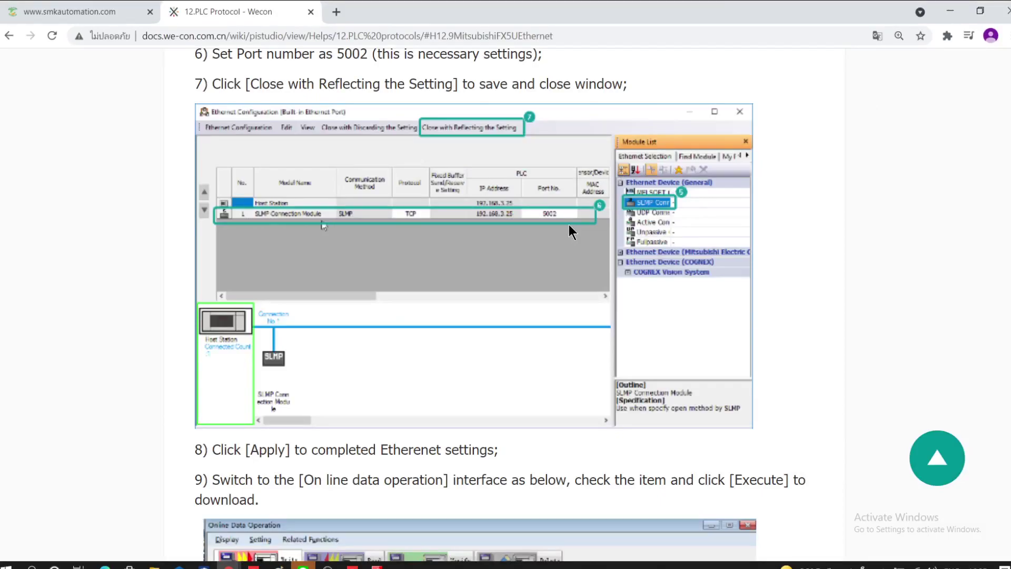
scroll(618, 186, "up", 5, "ctrl")
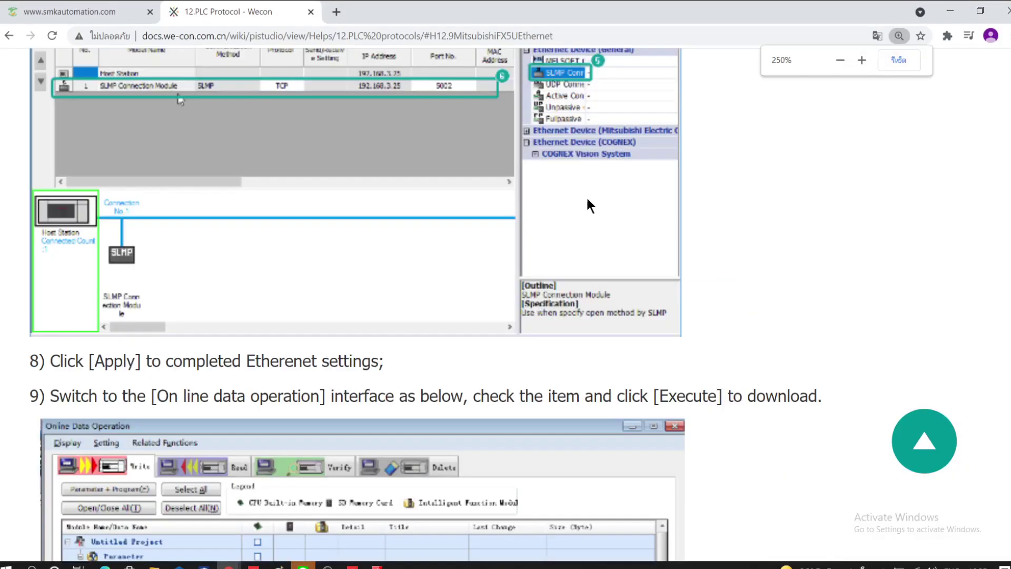
scroll(582, 344, "down", 8)
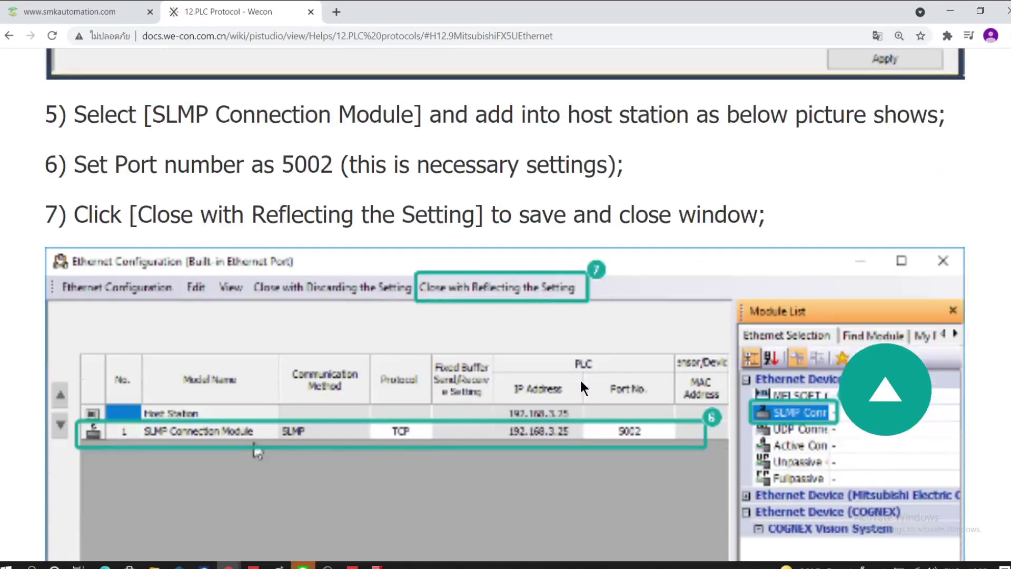
key("ctrl+0")
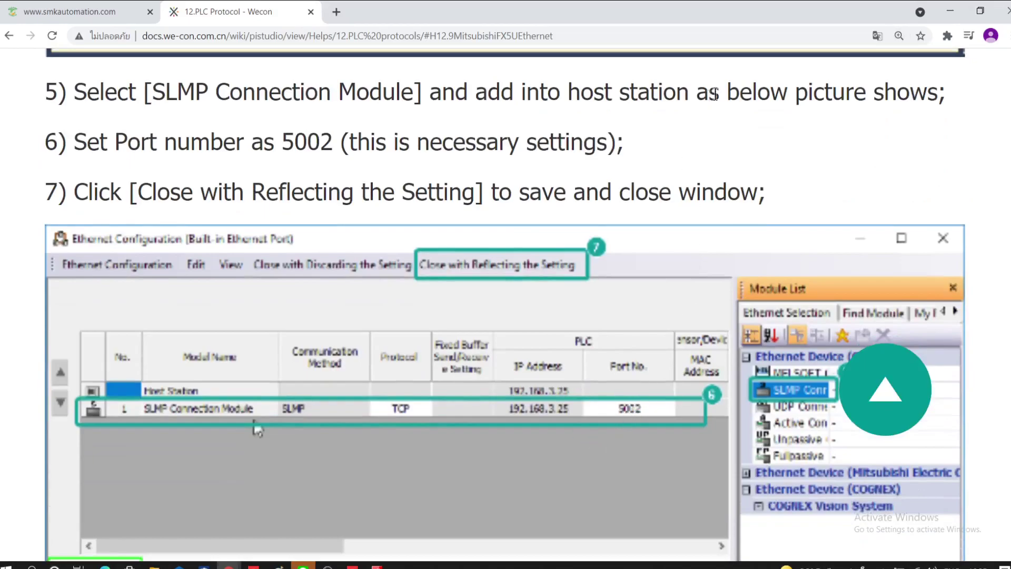
Return to the Ethernet Configuration window and change the SLMP Connection Module's PLC port number to 5002.
left_click(956, 7)
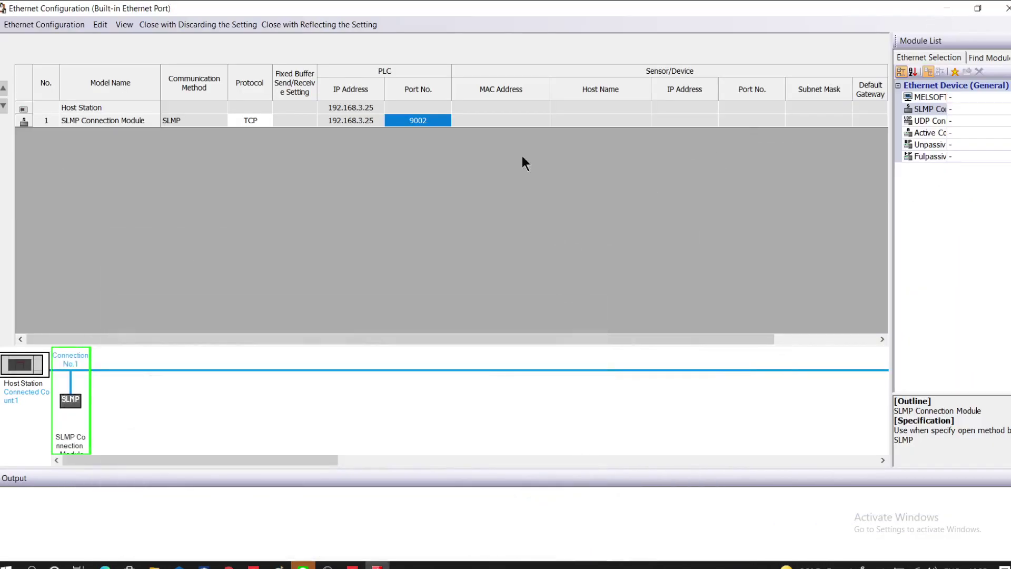
left_click(416, 121)
key("BackSpace")
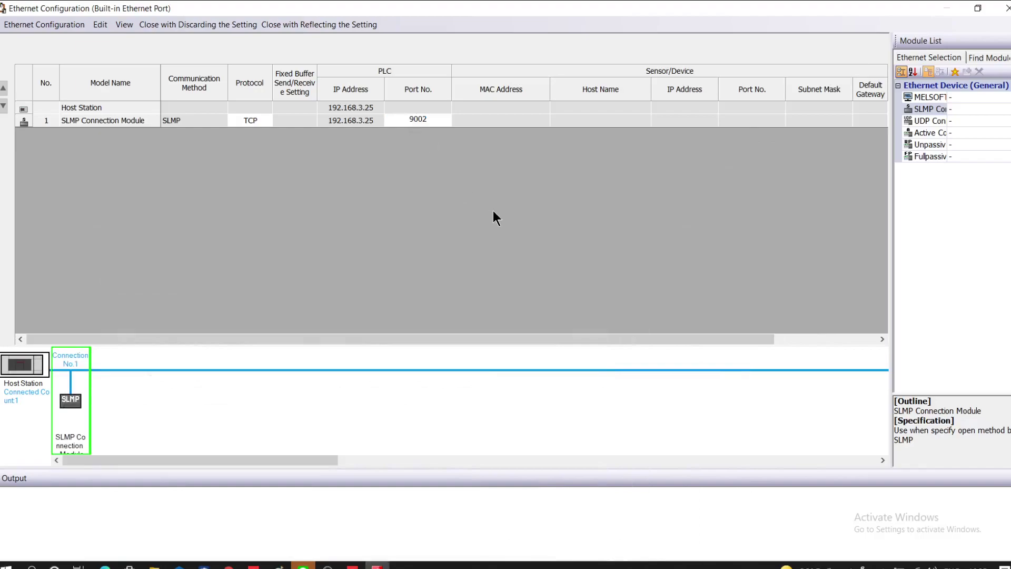
type("5")
Switch to the Wecon documentation and compare the instructions from the port number through the online download with the Ethernet configuration.
left_click(228, 566)
left_click(302, 529)
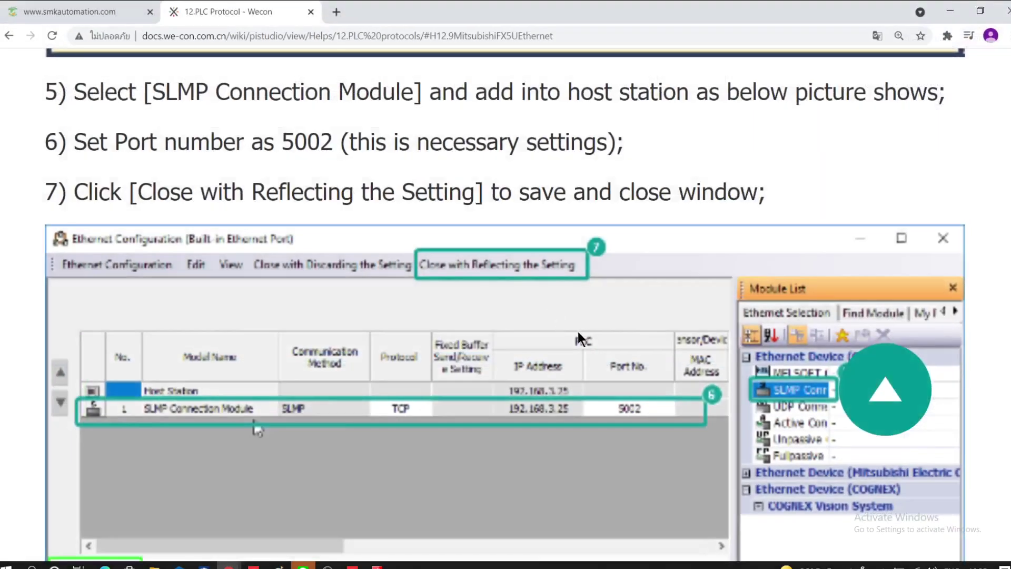
scroll(601, 329, "down", 10)
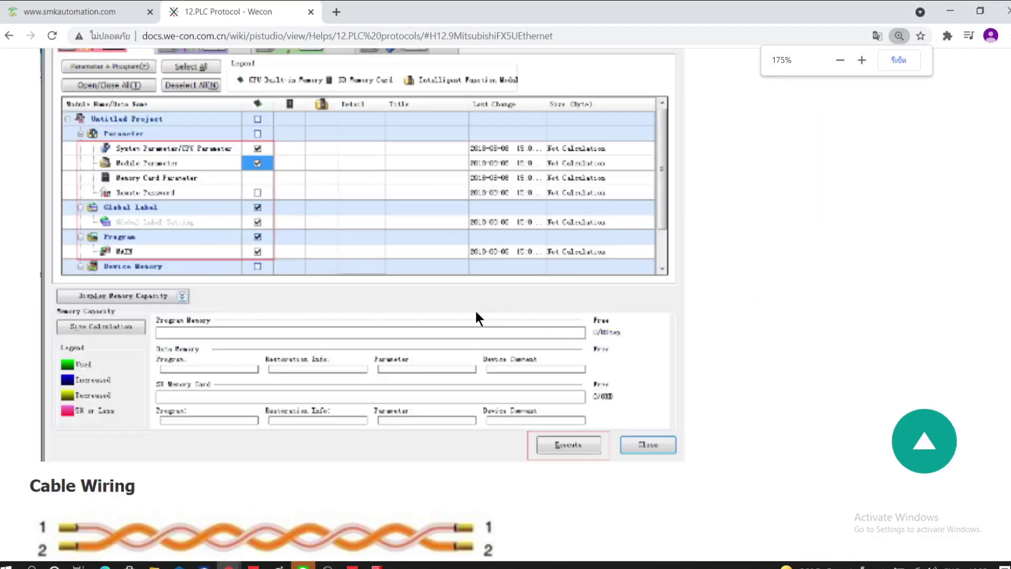
scroll(475, 309, "up", 5)
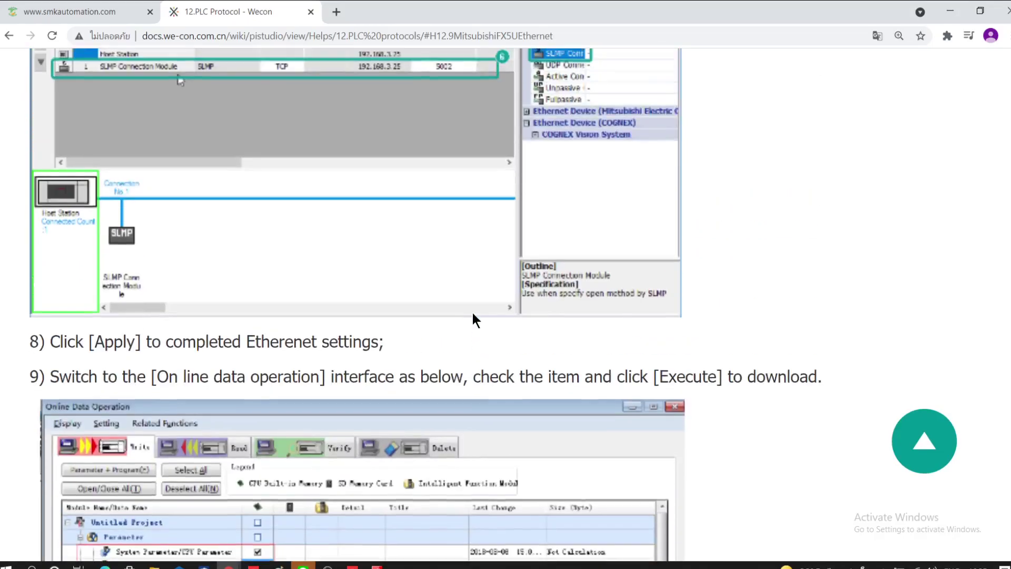
scroll(206, 358, "up", 3)
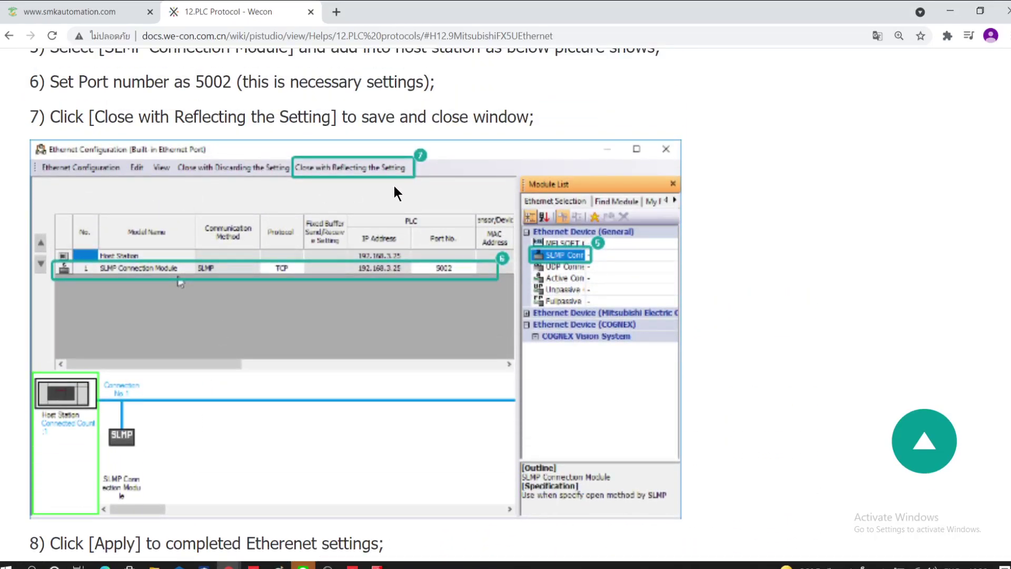
left_click(367, 563)
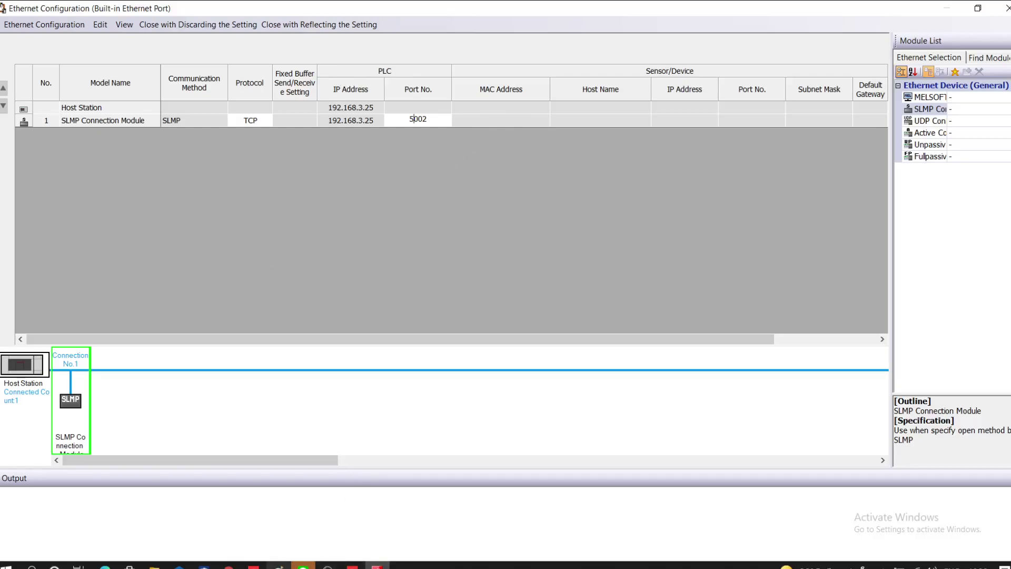
left_click(229, 565)
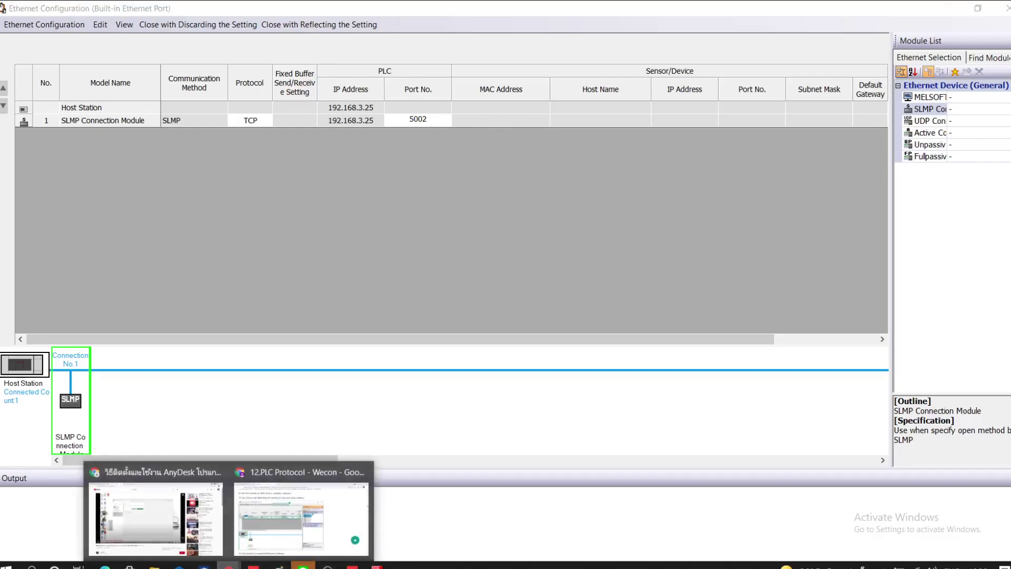
left_click(289, 523)
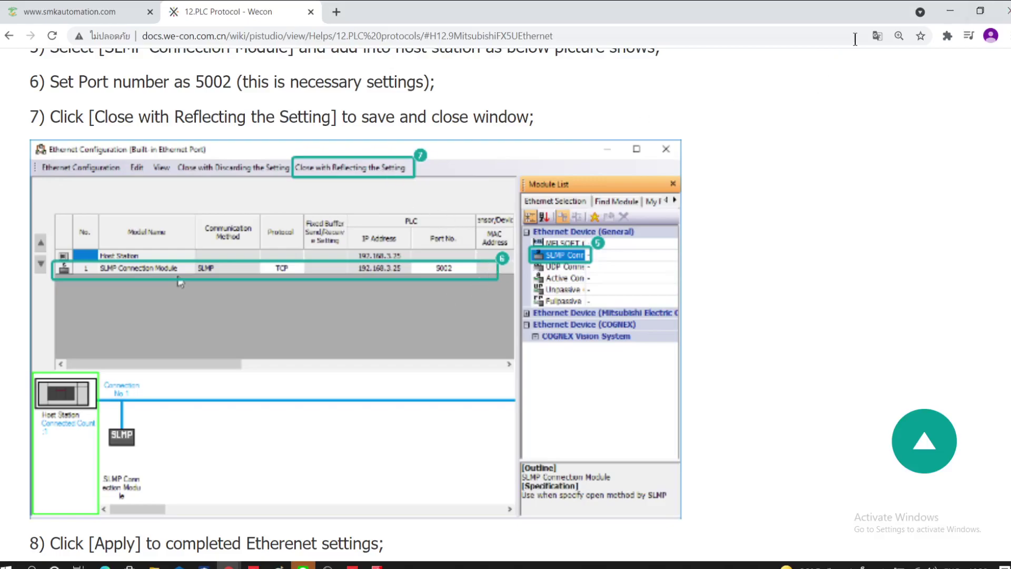
Commit the port entry in the Ethernet Configuration window, recheck the documentation's closing instruction, and close the configuration with reflecting the setting.
left_click(949, 12)
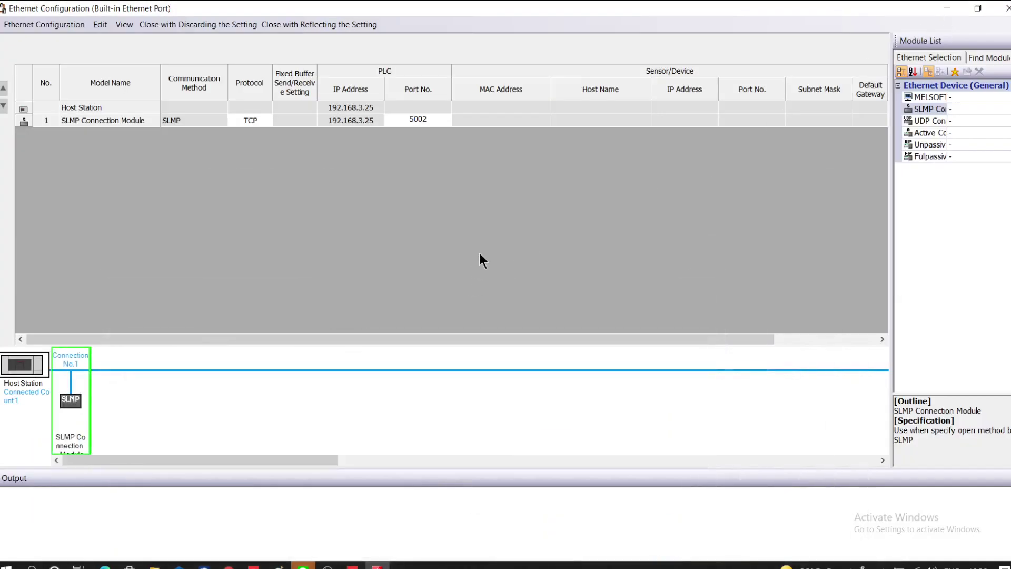
left_click(467, 121)
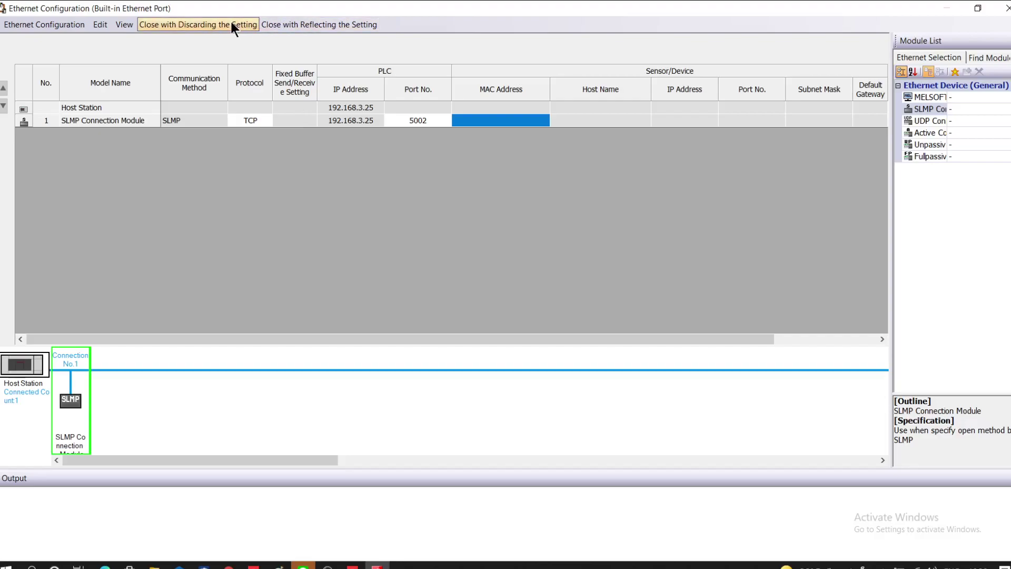
left_click(228, 565)
left_click(289, 533)
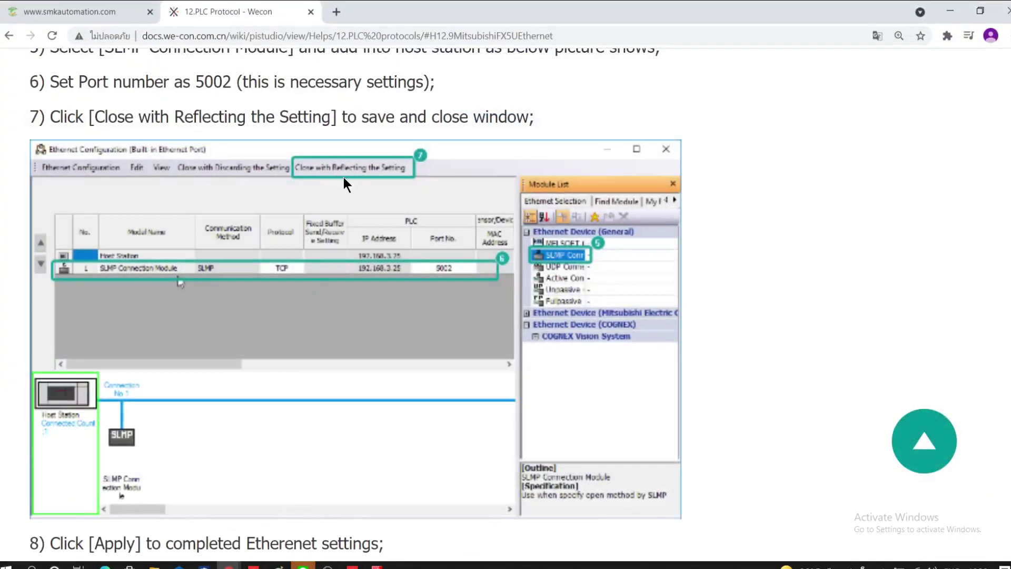
left_click(303, 564)
left_click(303, 565)
mouse_move(249, 562)
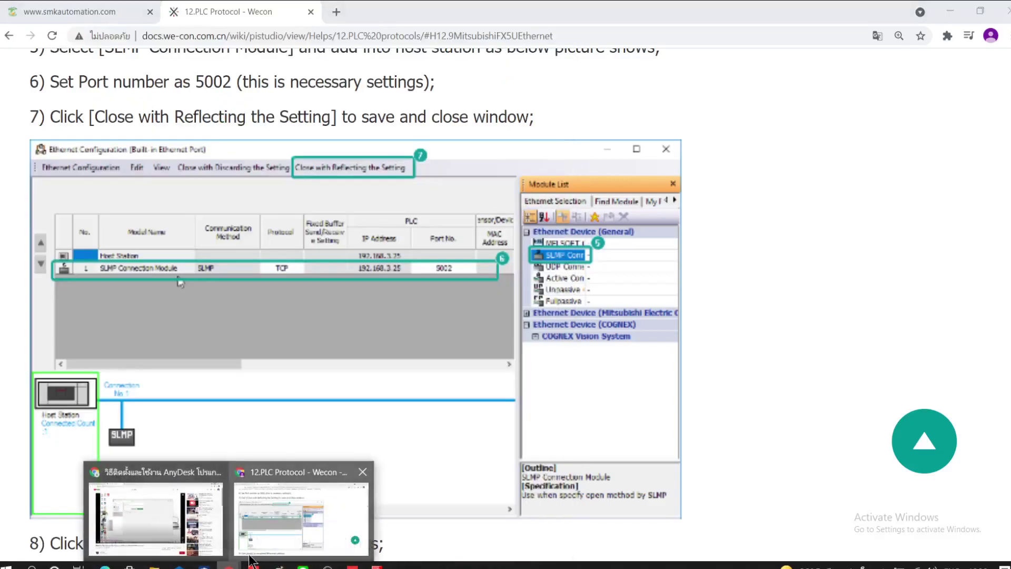
left_click(950, 11)
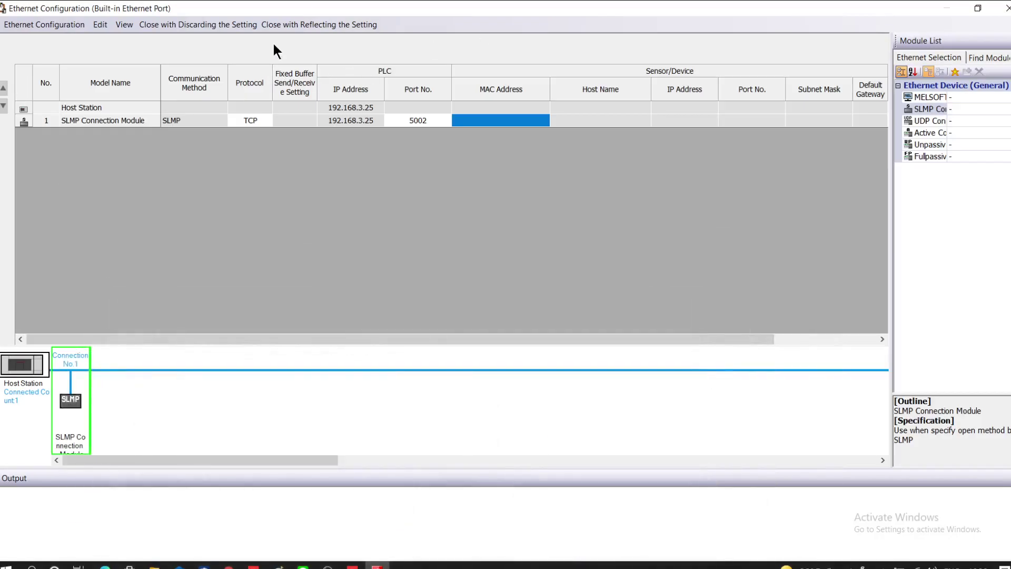
left_click(296, 23)
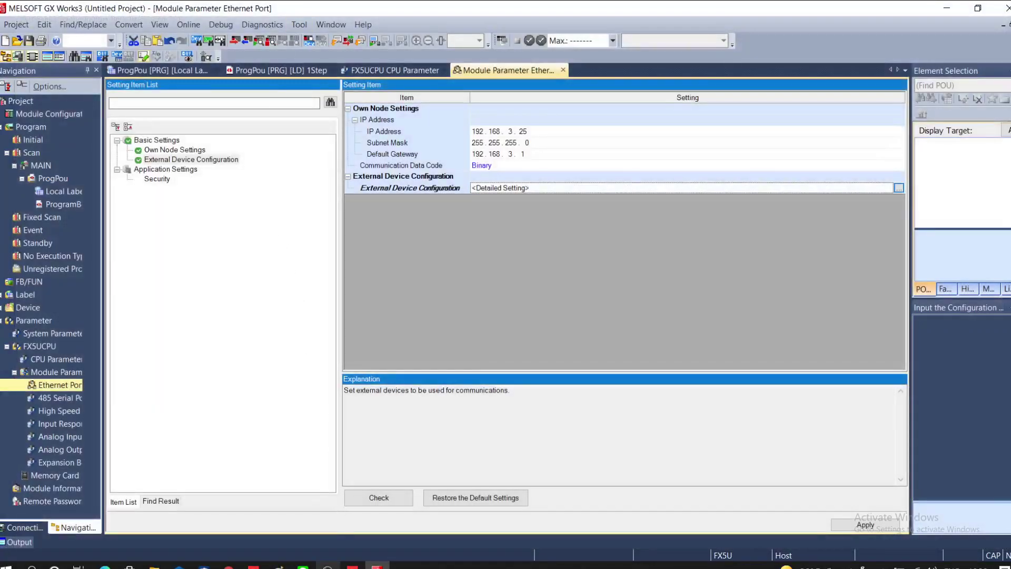
Switch to the Wecon documentation and read instructions 8 and 9 on applying the Ethernet settings and downloading them.
mouse_move(228, 566)
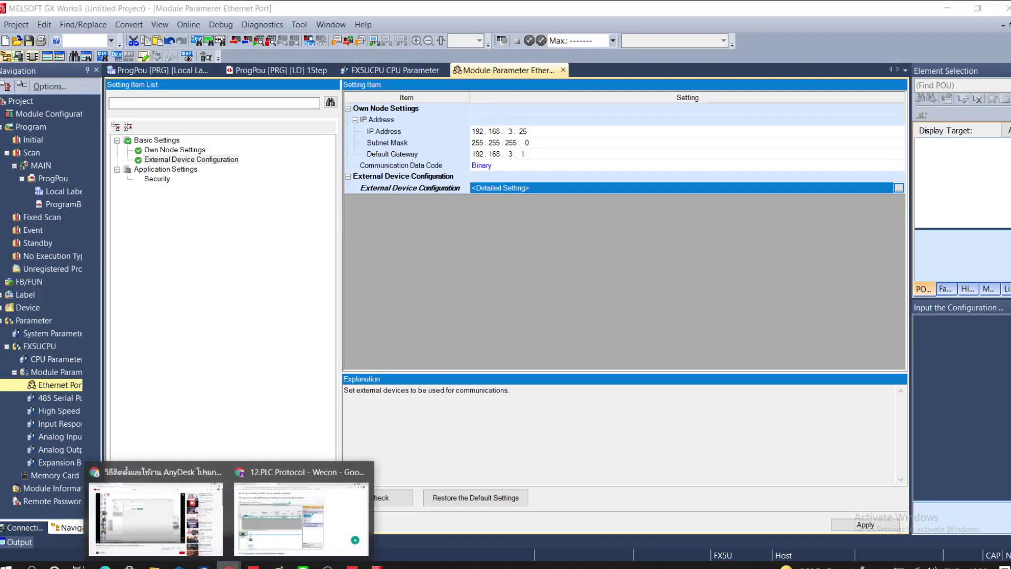
left_click(299, 528)
scroll(365, 413, "down", 1)
scroll(365, 413, "down", 3)
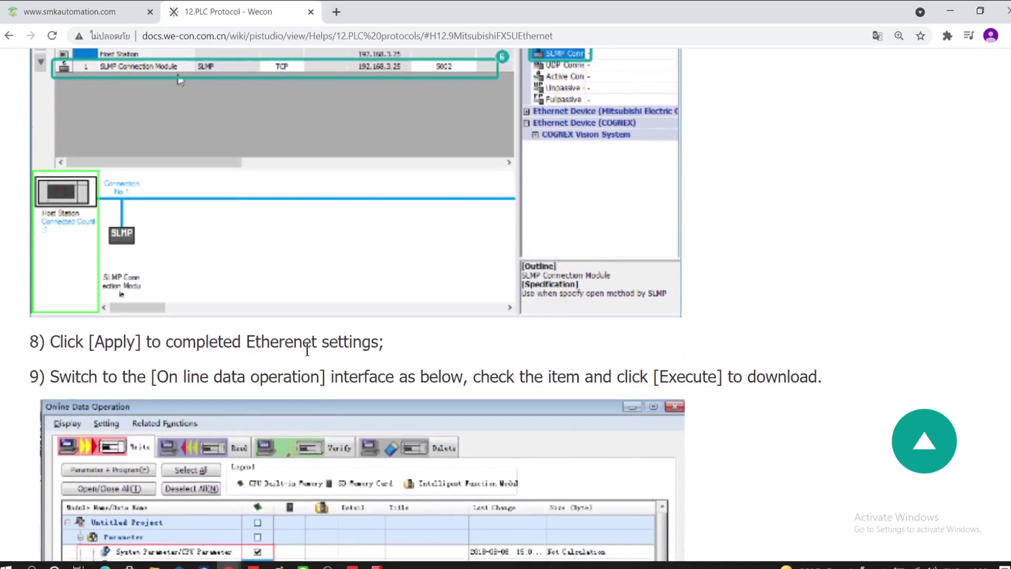
scroll(307, 349, "down", 4)
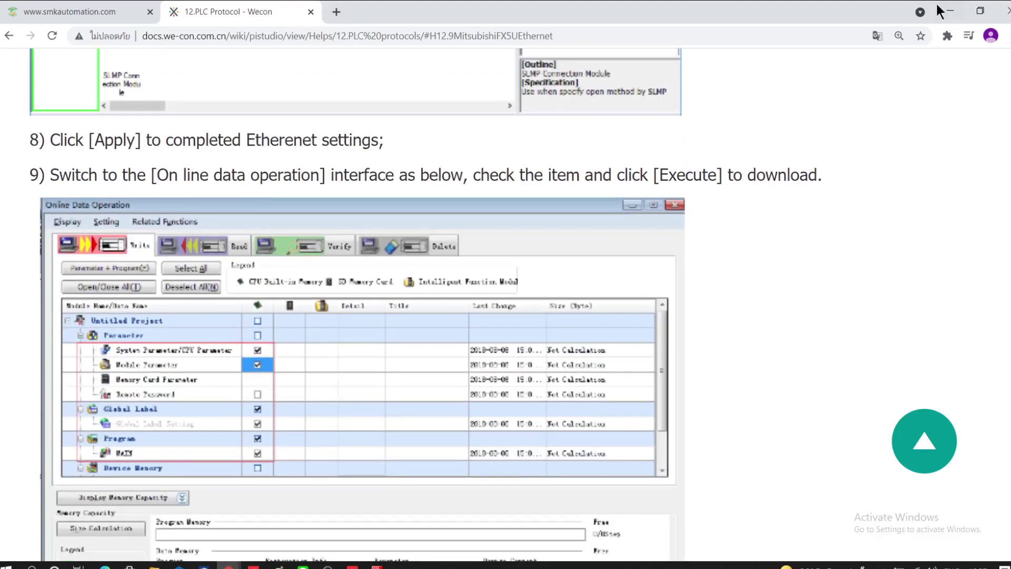
Return to GX Works3, apply the Ethernet port module parameters, and display the ProgPou ladder program.
left_click(949, 12)
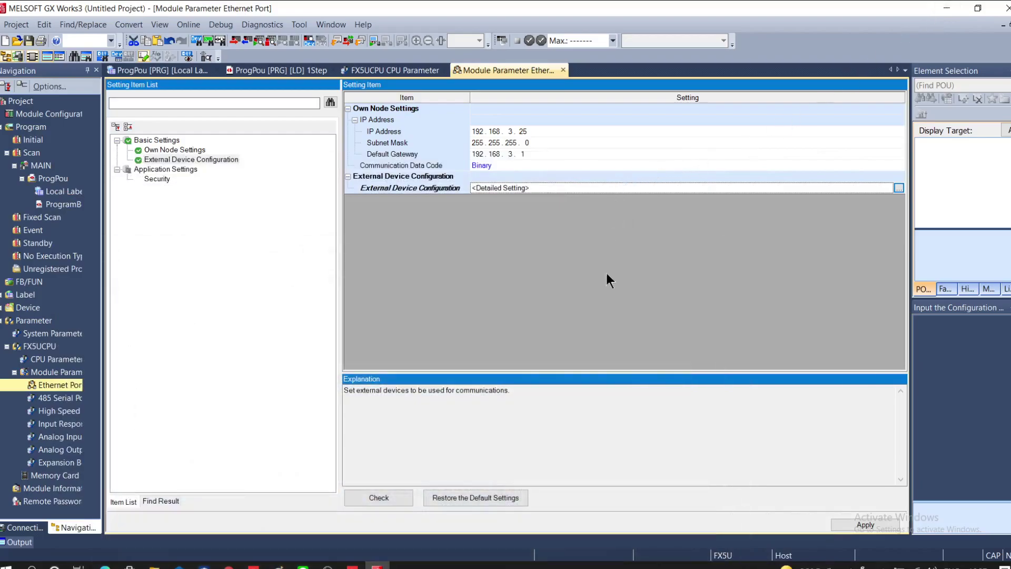
left_click(868, 526)
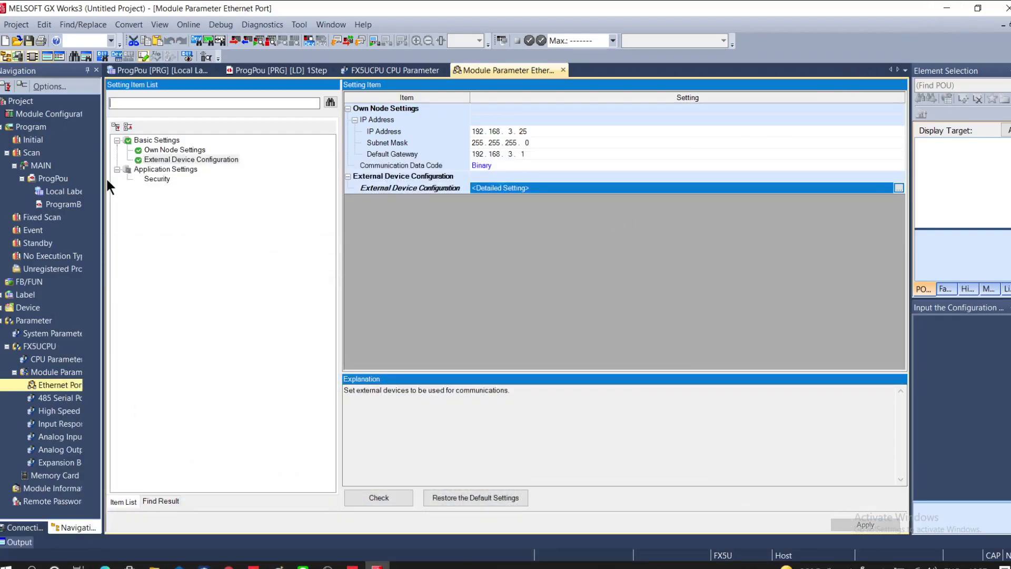
left_click(274, 69)
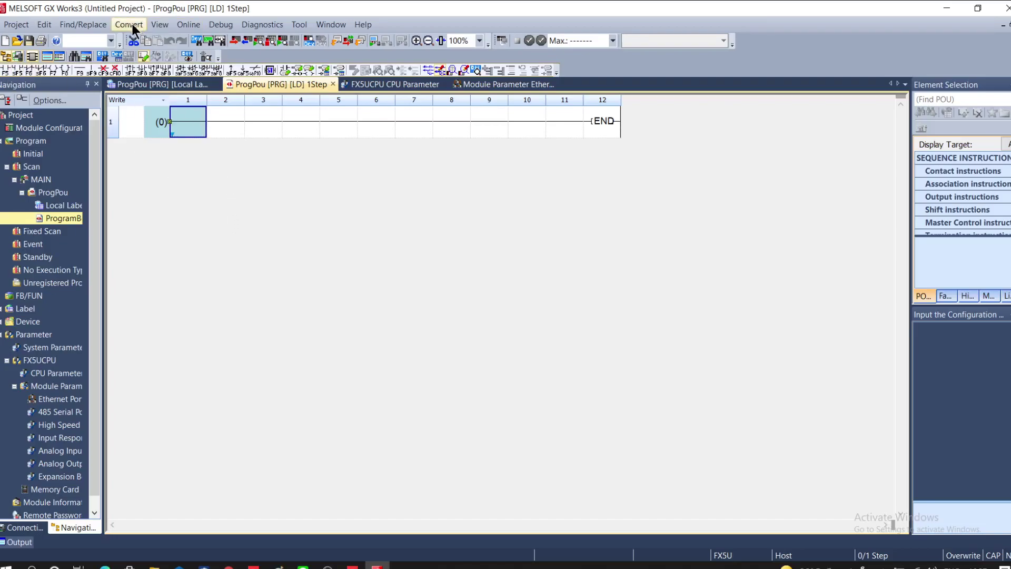
Run a connection test to the FX5U PLC from the current connection destination settings and accept the destination.
left_click(185, 27)
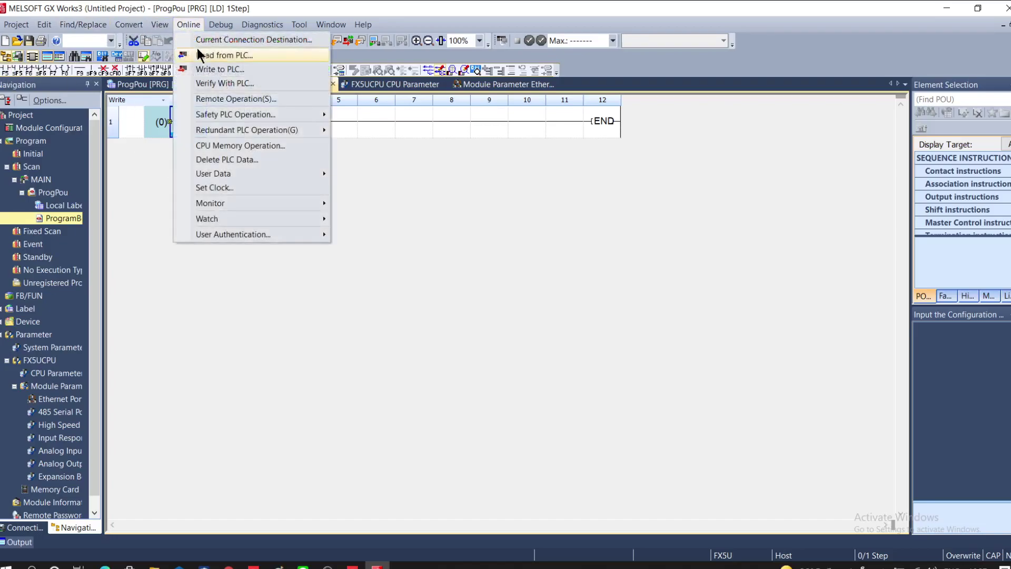
left_click(208, 40)
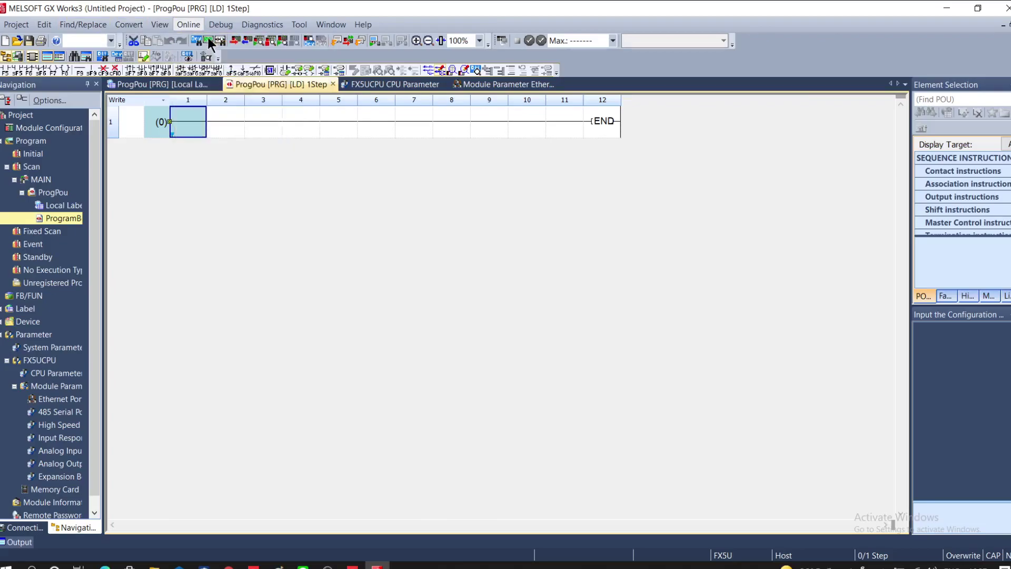
left_click(688, 289)
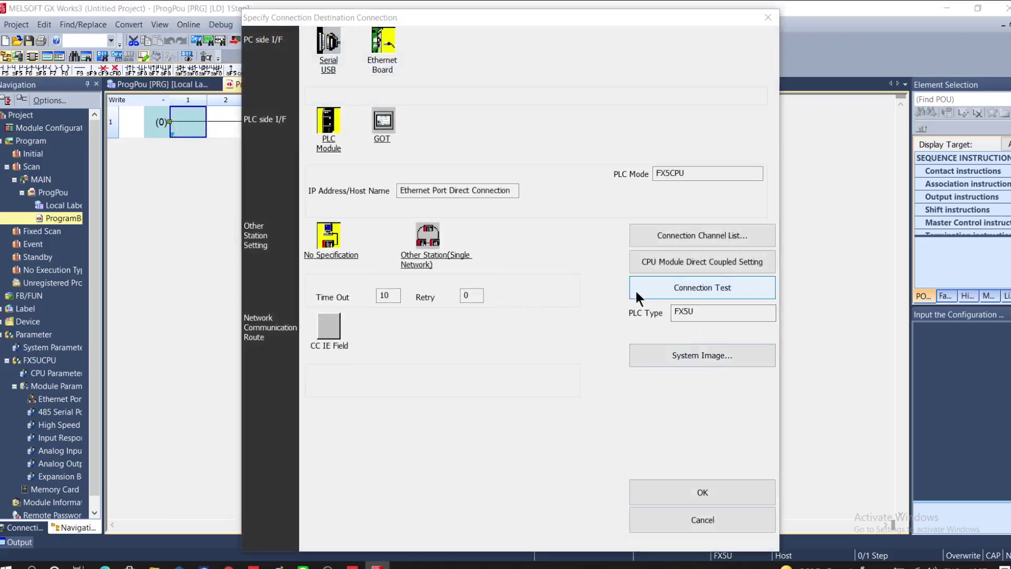
left_click(572, 321)
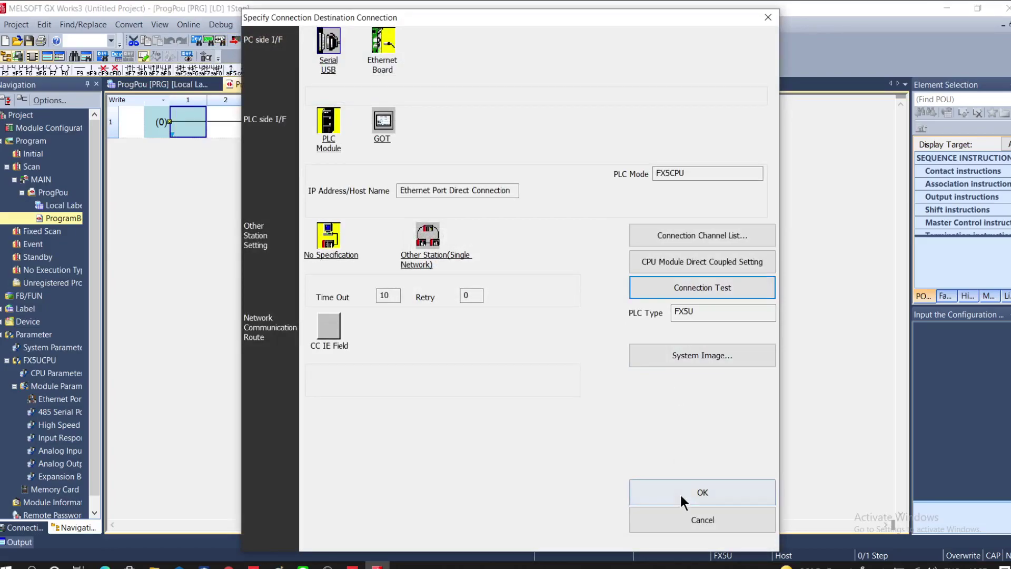
left_click(681, 494)
Write all project parameters, labels and program data to the FX5U PLC with remote STOP, overwriting the existing files, and close the data operation window.
left_click(185, 24)
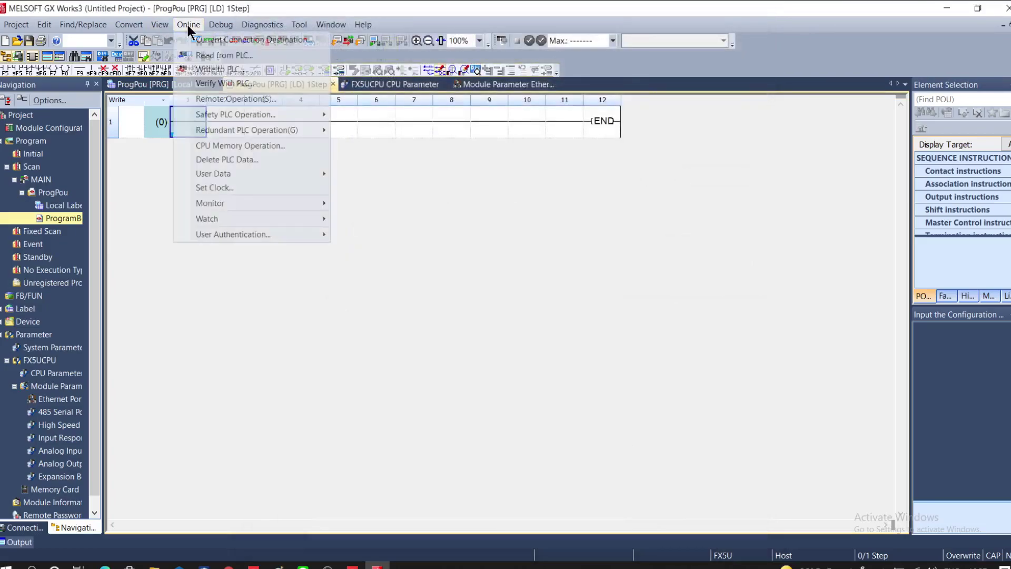
left_click(204, 71)
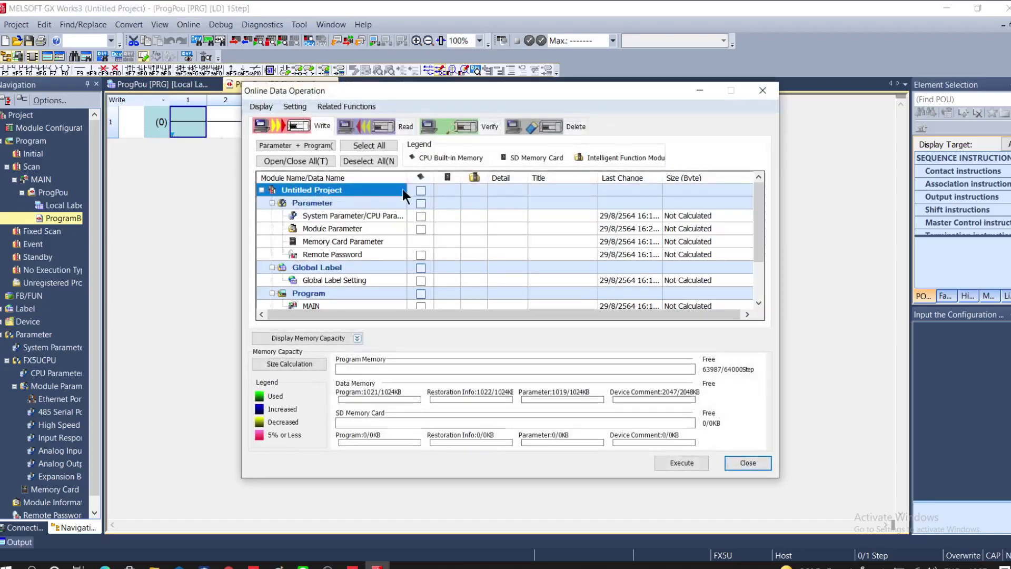
left_click(369, 146)
left_click(677, 468)
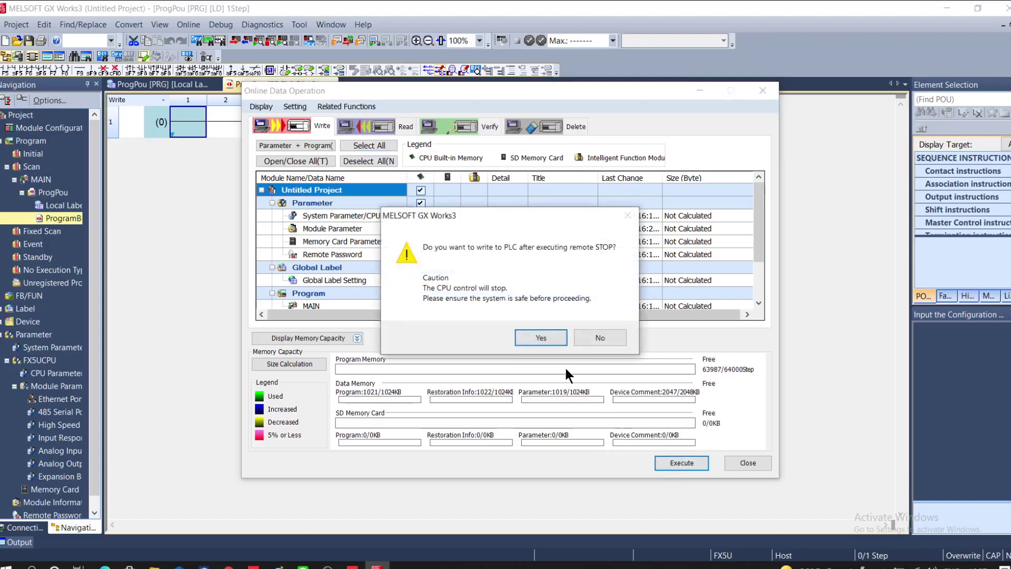
left_click(547, 338)
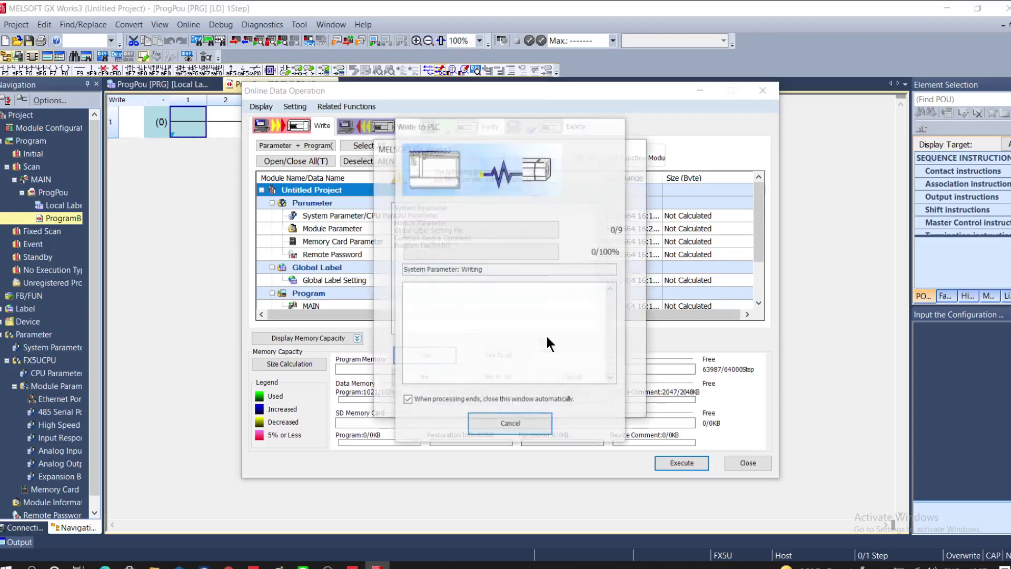
left_click(481, 352)
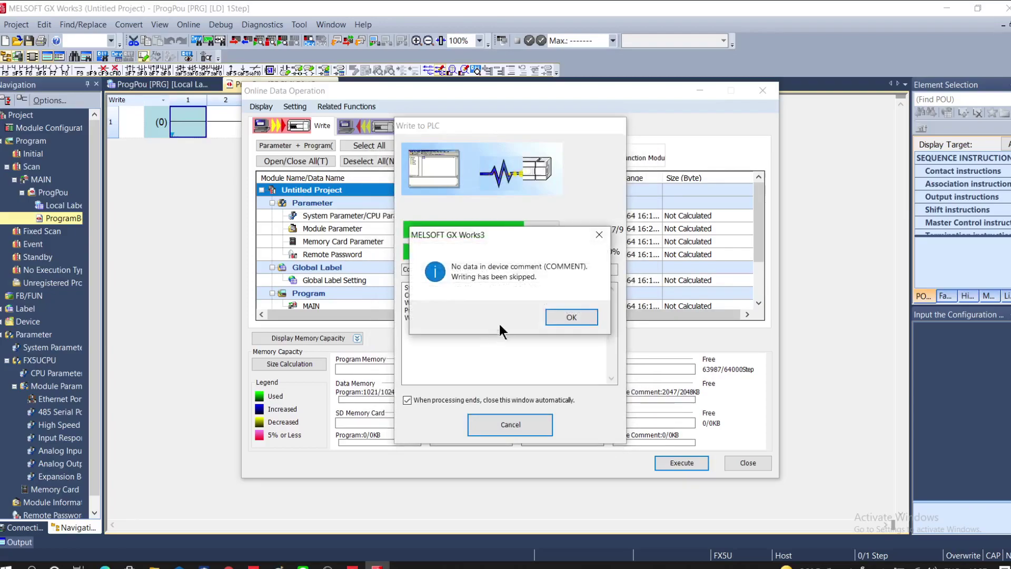
left_click(559, 319)
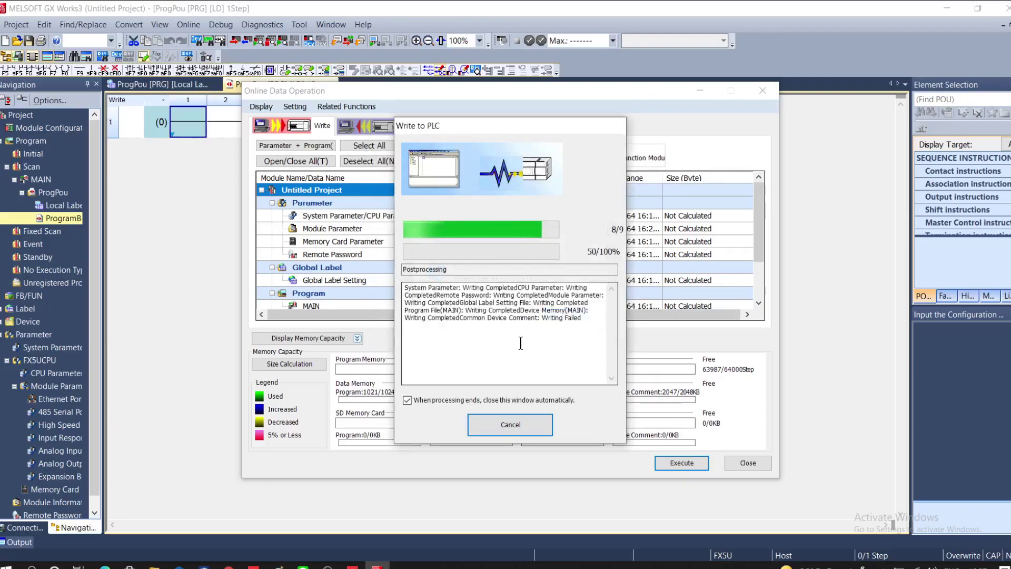
left_click(601, 335)
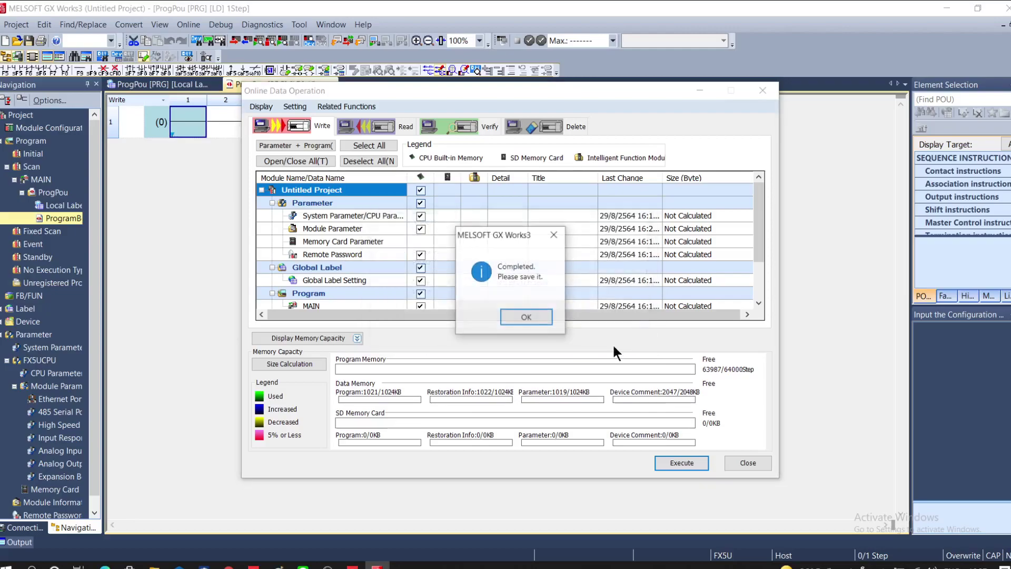
left_click(516, 317)
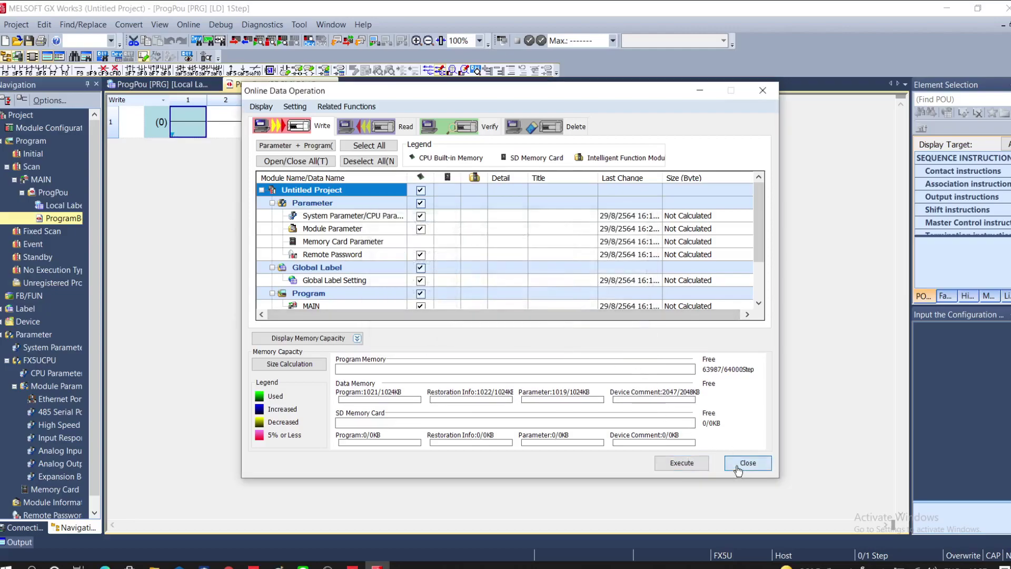
left_click(743, 463)
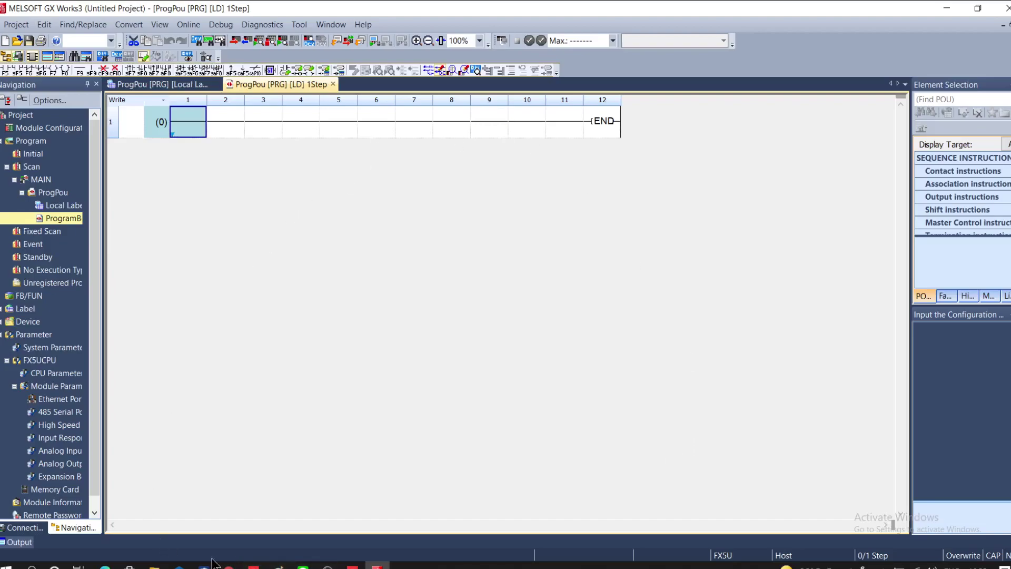
Switch to the Wecon documentation and examine the Online Data Operation download instruction and the cable wiring diagram below it.
mouse_move(228, 563)
left_click(297, 520)
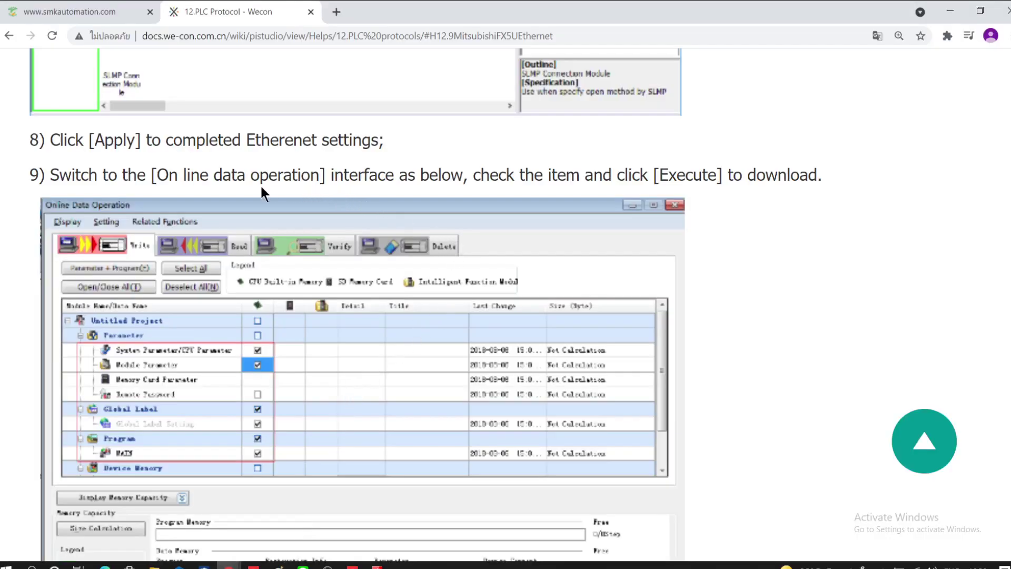
scroll(406, 195, "down", 5)
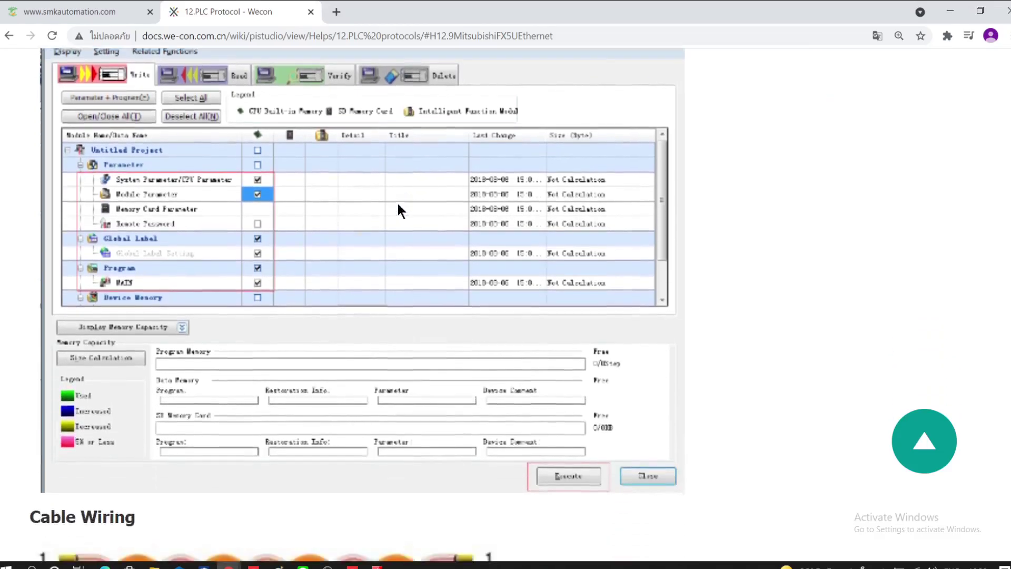
scroll(386, 221, "down", 4)
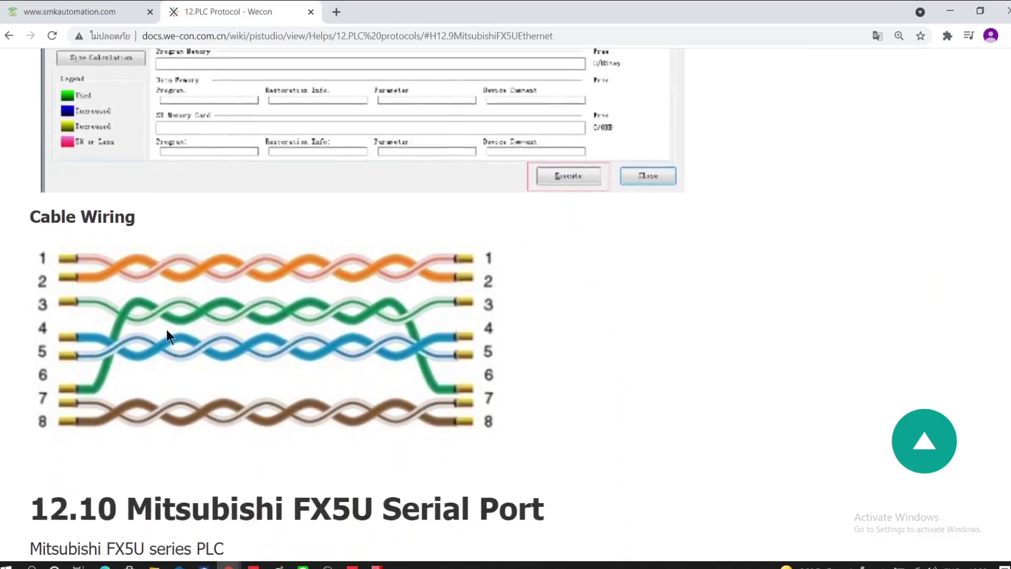
scroll(150, 330, "down", 2)
scroll(151, 327, "up", 1)
scroll(151, 328, "up", 1)
scroll(155, 337, "up", 1)
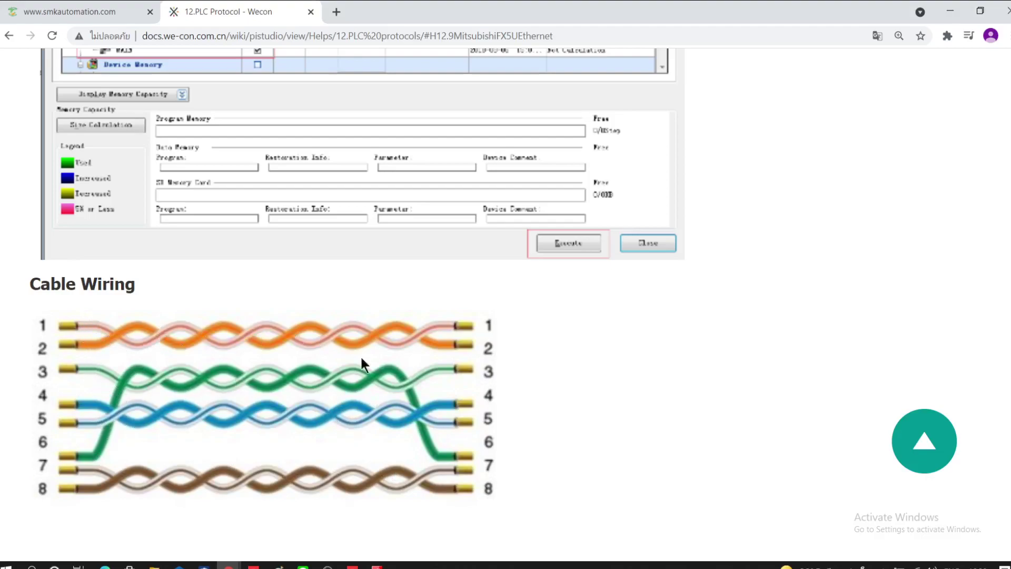
scroll(592, 289, "up", 1)
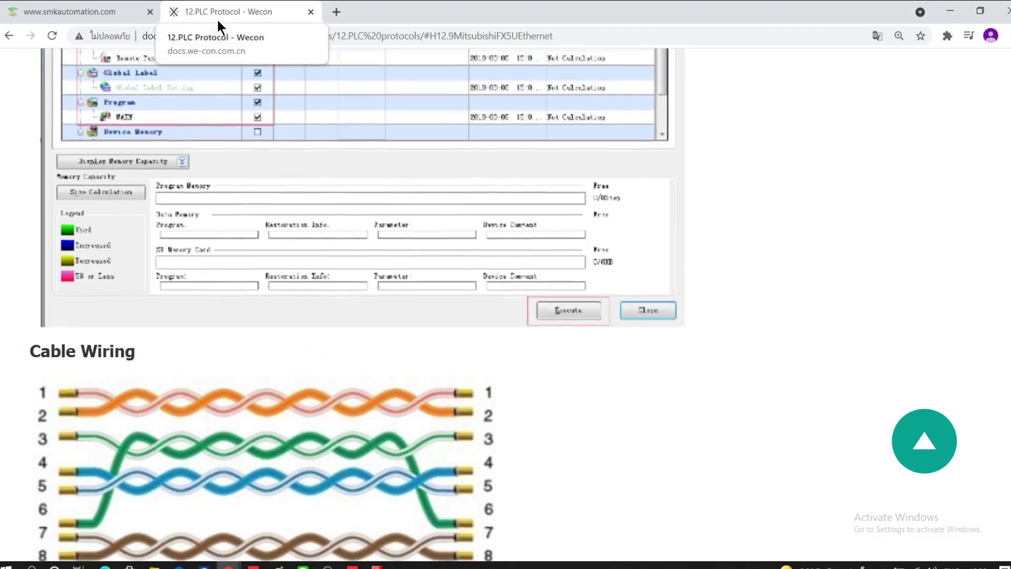
scroll(894, 23, "up", 4)
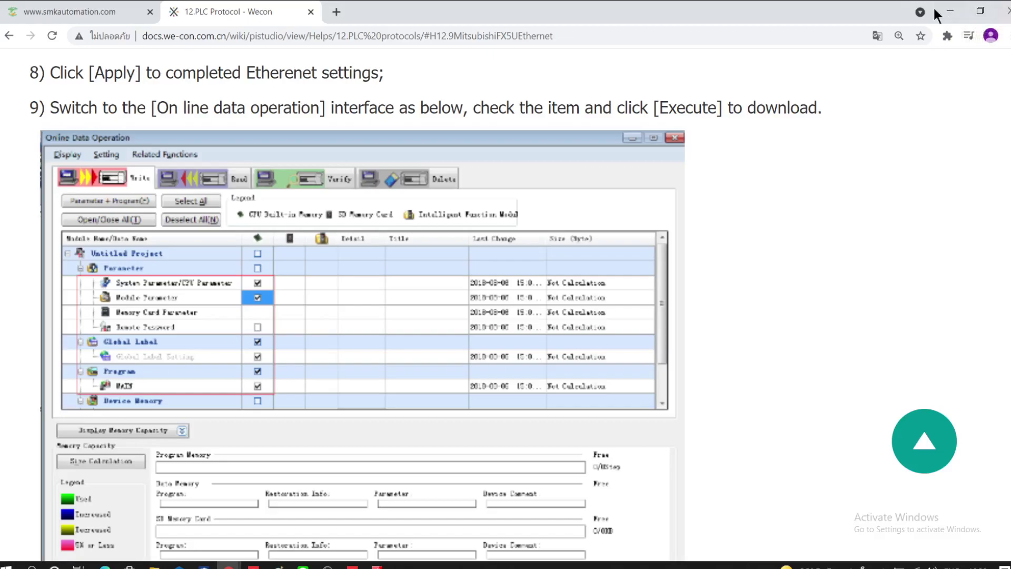
Minimize the browser and GX Works3, and launch LeviStudioU from the desktop.
left_click(959, 8)
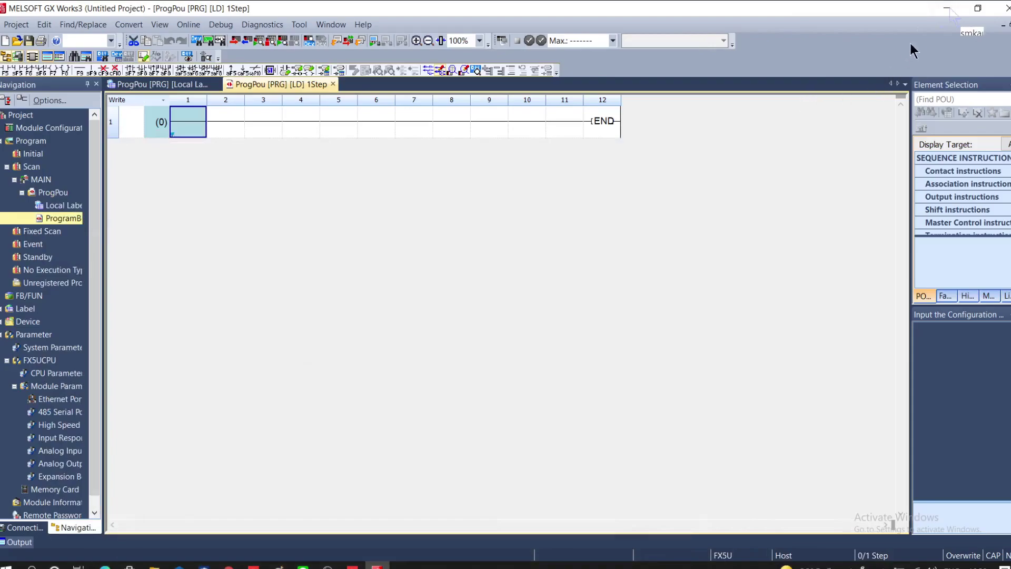
left_click(947, 8)
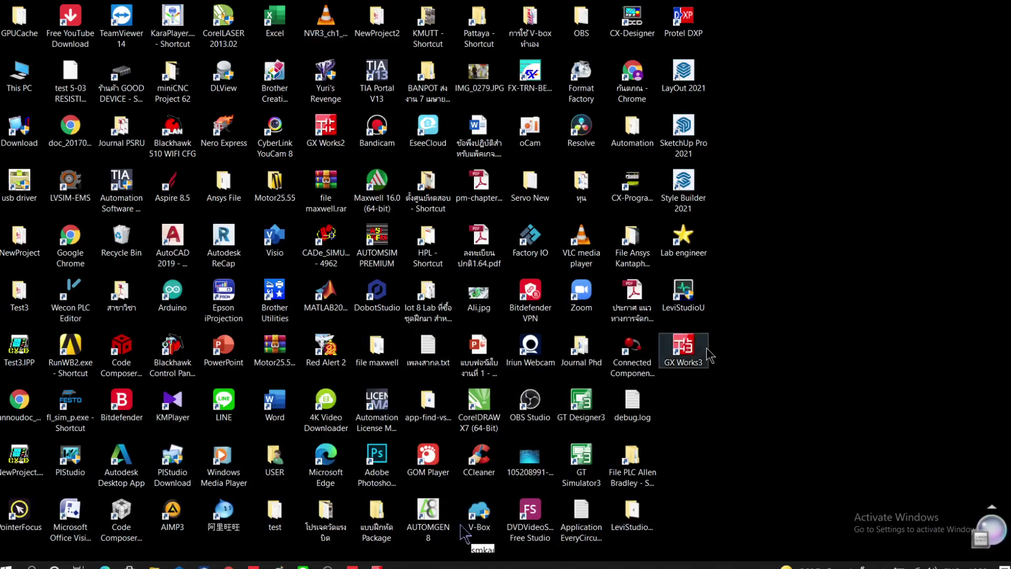
left_click(695, 310)
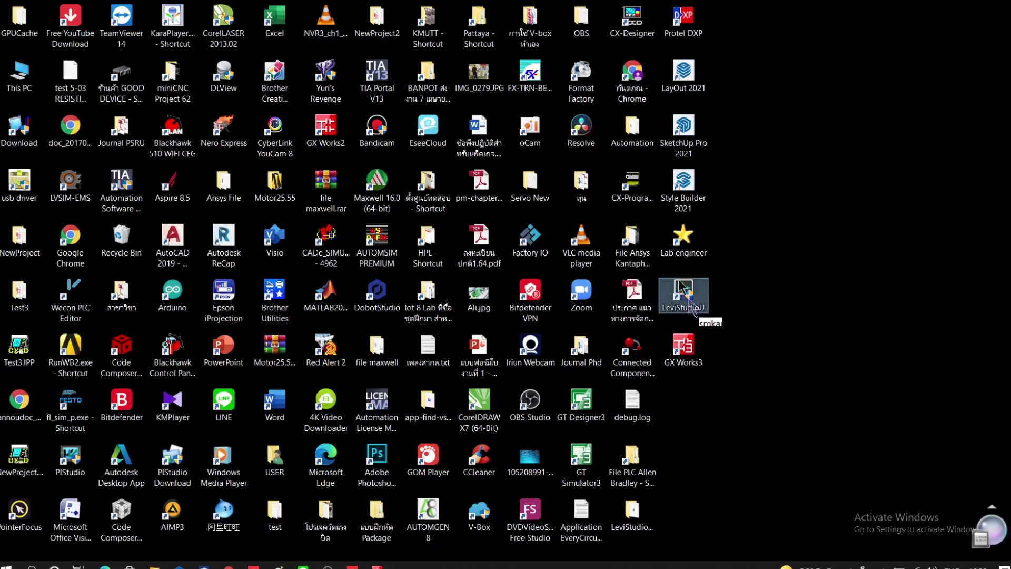
double_click(687, 296)
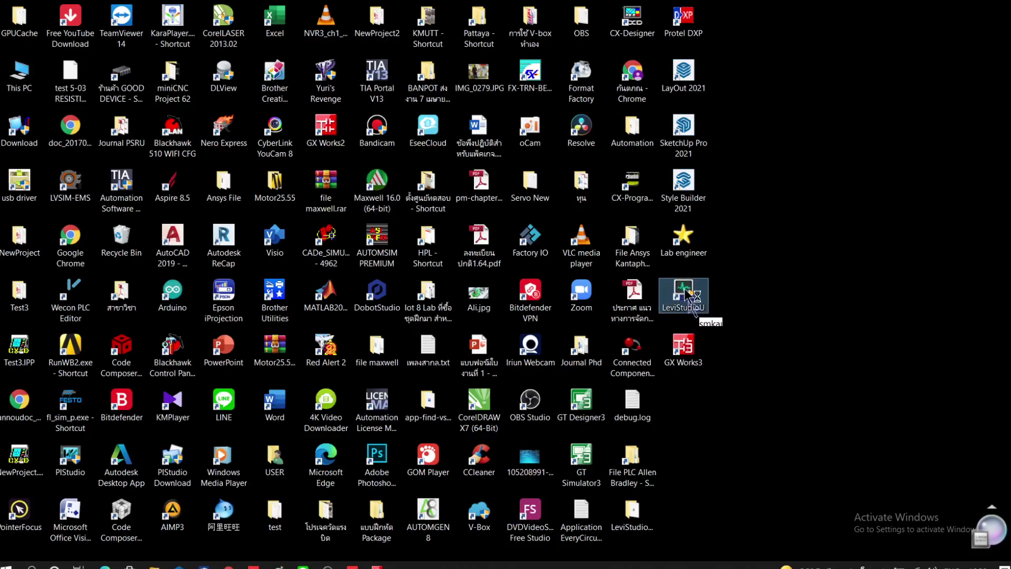
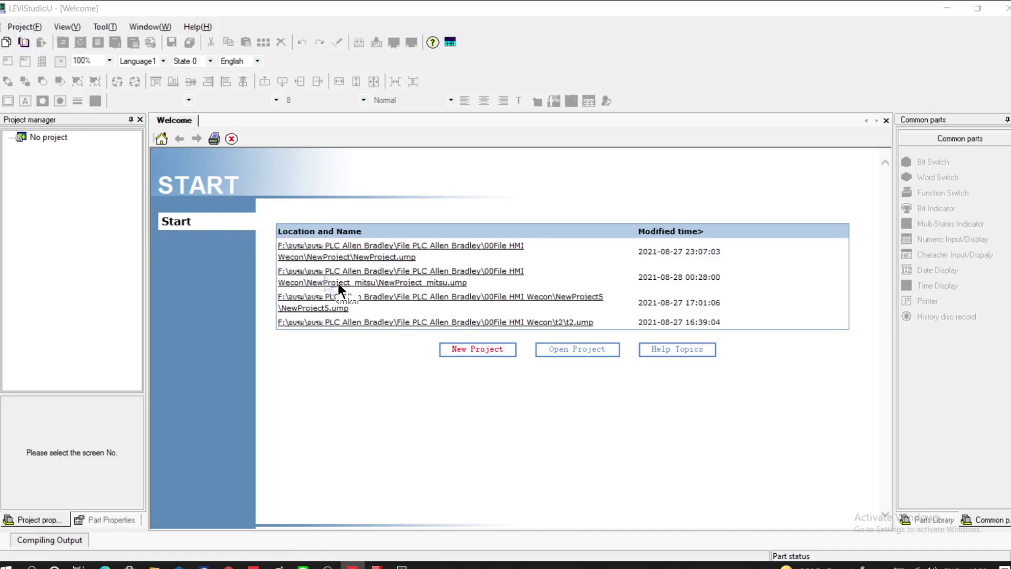
Start a new HMI project and choose LEVI 2043E-N as the HMI model in the 2000 series.
left_click(478, 350)
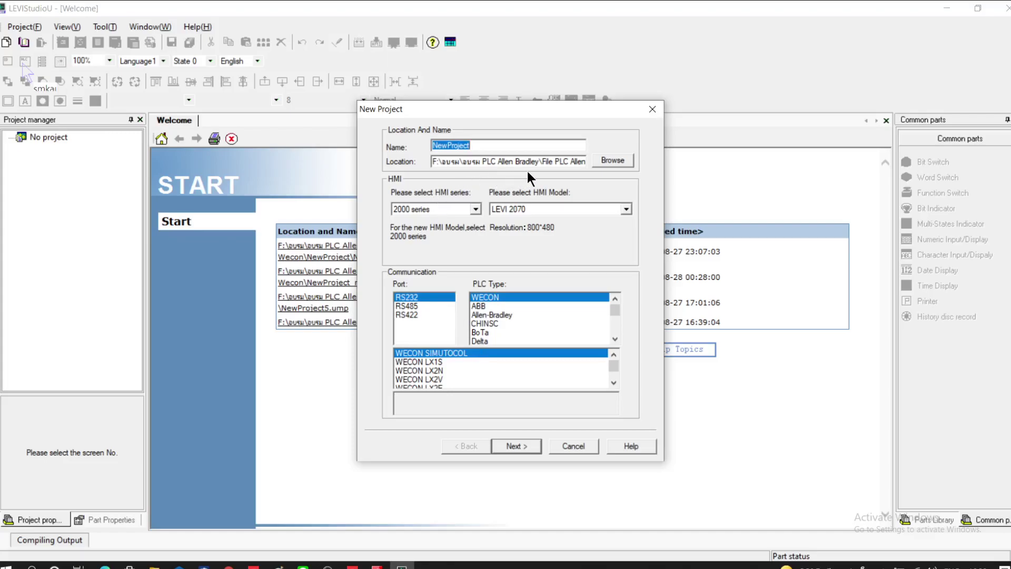
left_click(626, 209)
scroll(573, 244, "up", 3)
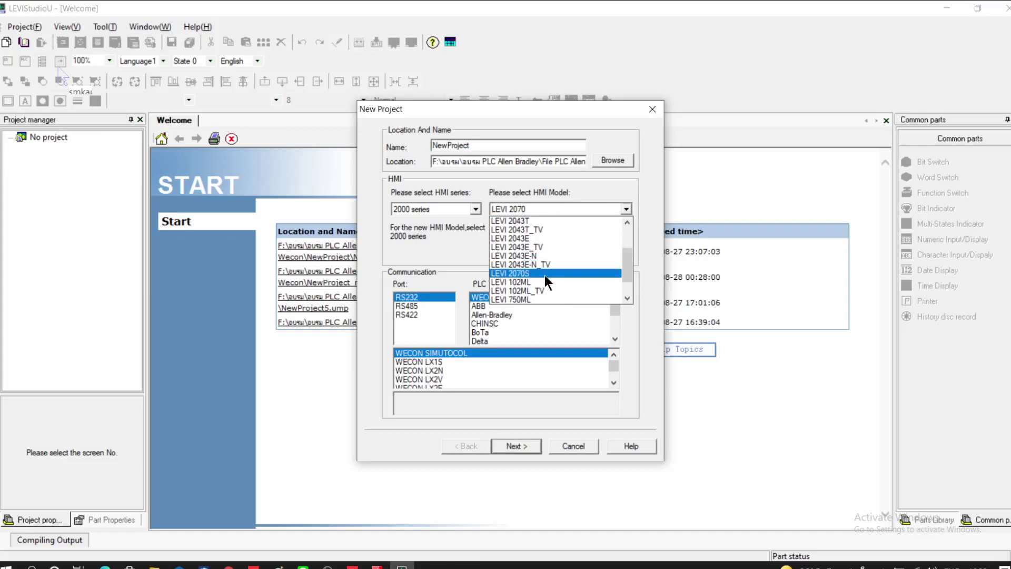
left_click(535, 257)
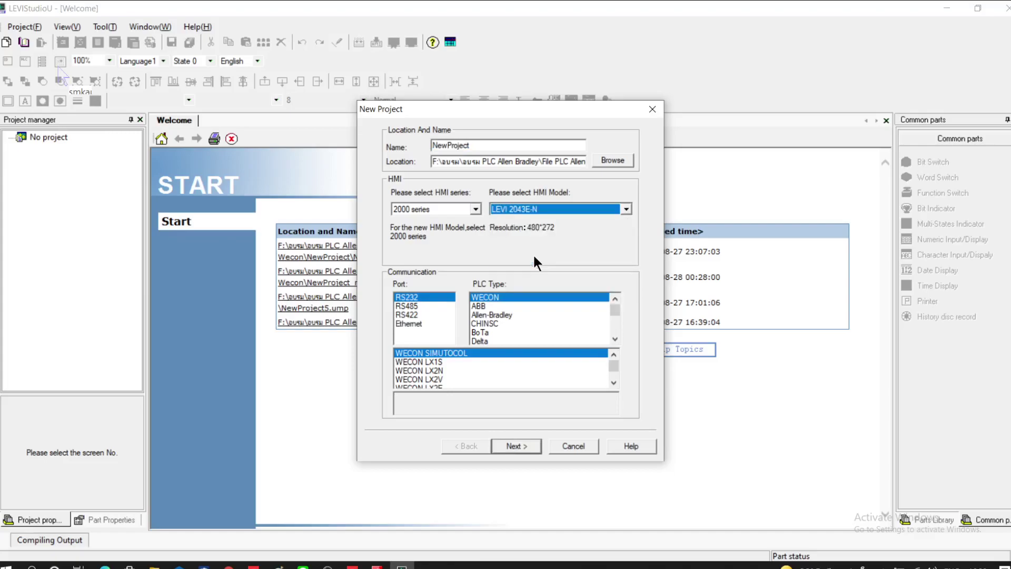
Set the new project's communication to the Ethernet port with PLC type Mitsubishi and protocol MIT FX5U Ethernet.
left_click(405, 323)
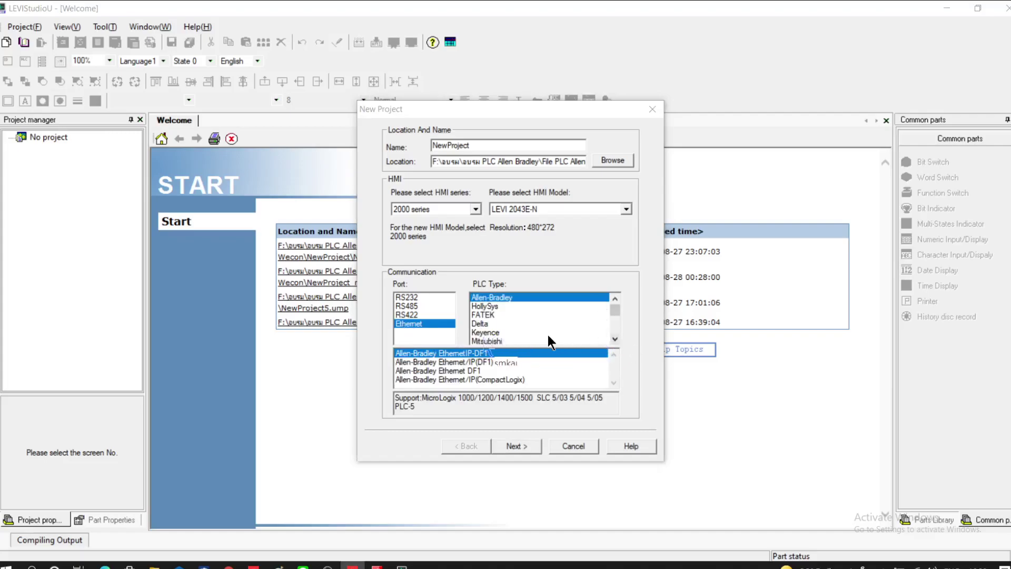
scroll(521, 340, "down", 1)
left_click(496, 333)
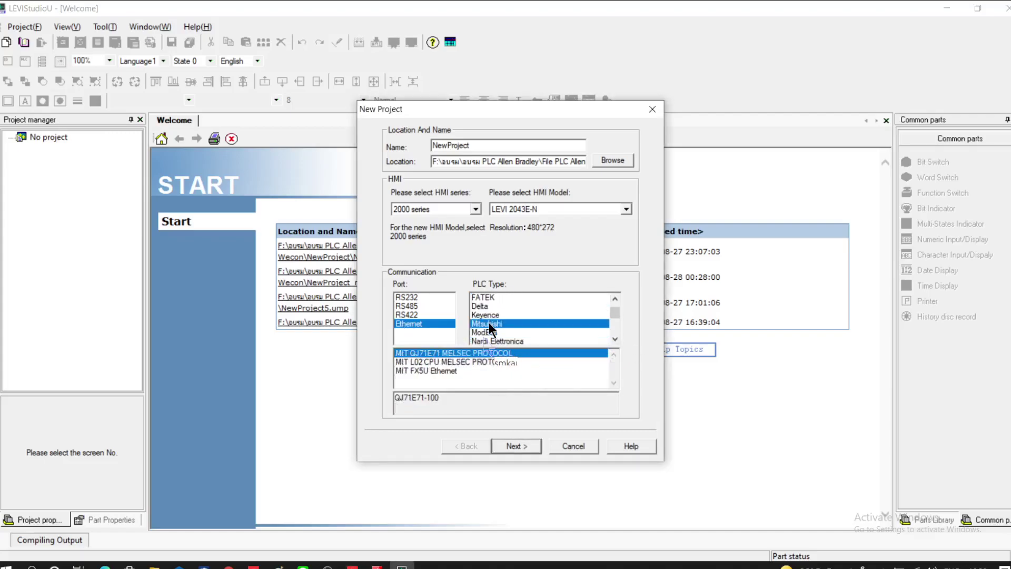
left_click(431, 369)
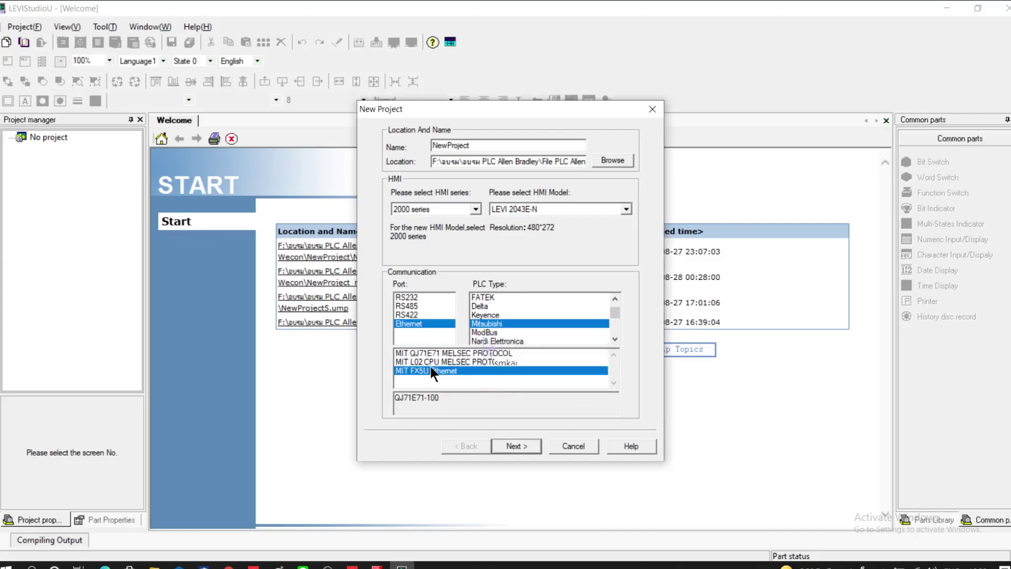
Replace the existing NewProject and finish creating the project with screen number 0 and the Windows Classic style.
left_click(521, 445)
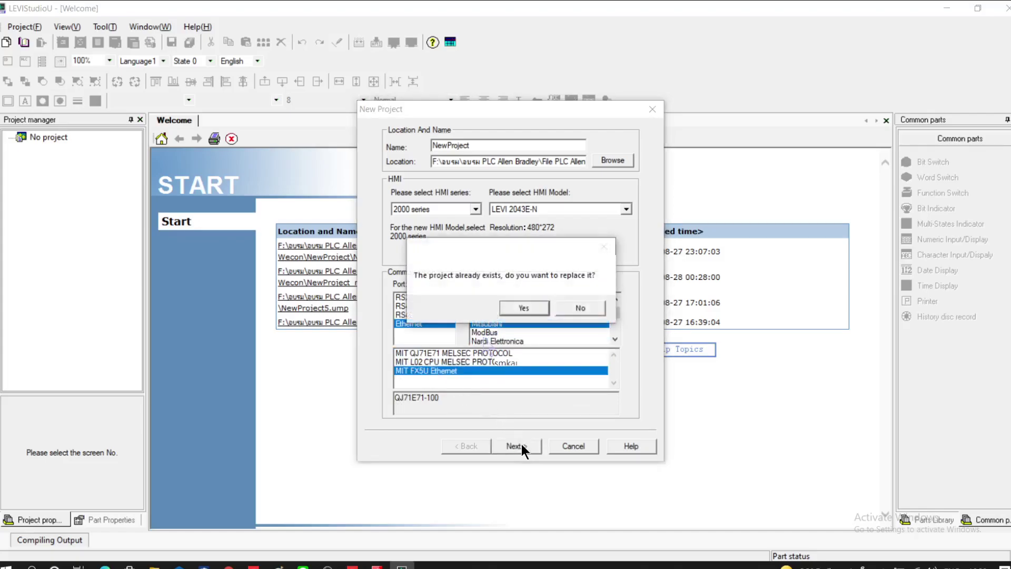
left_click(518, 309)
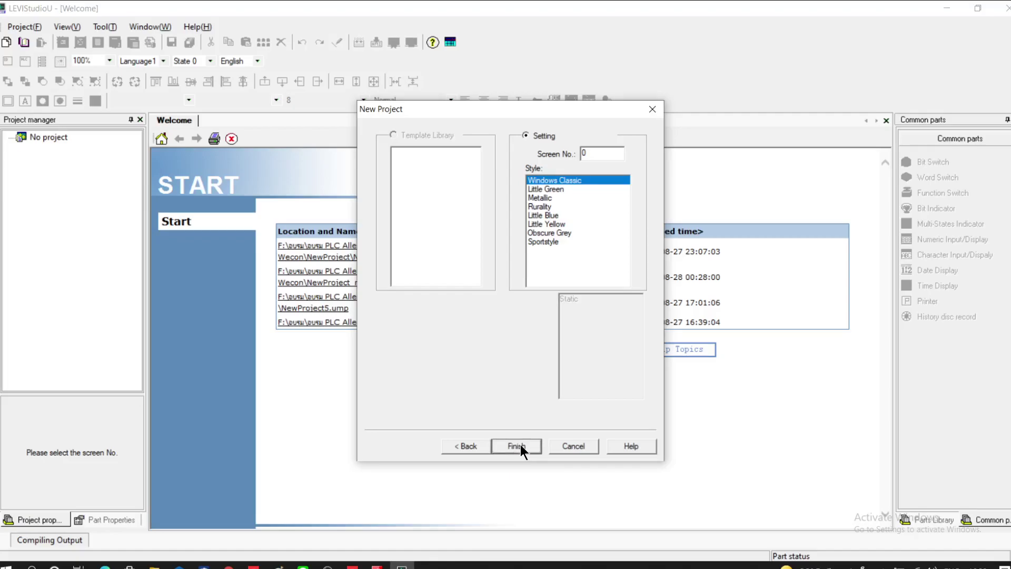
left_click(516, 446)
left_click(289, 267)
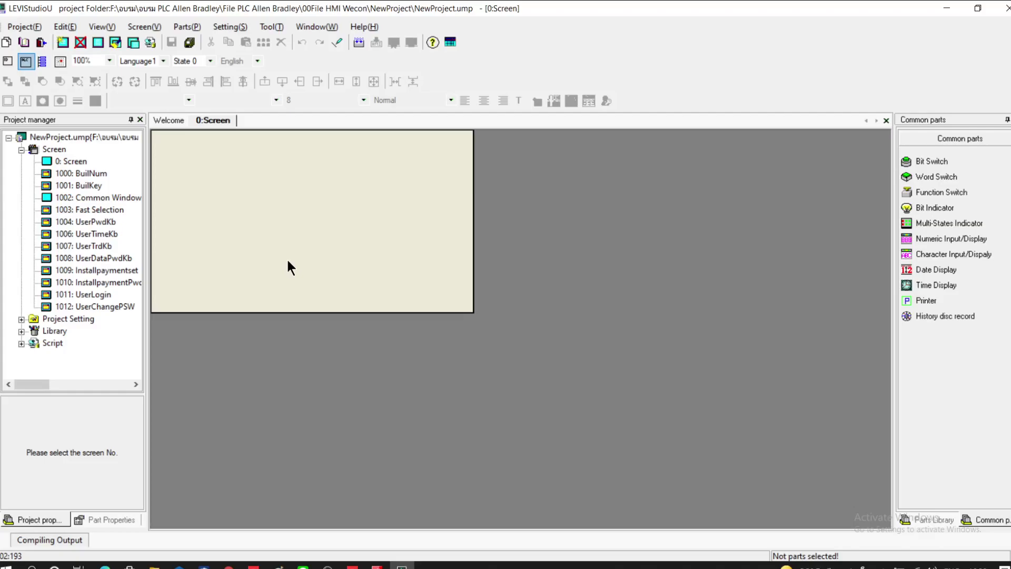
Open the project's communication settings and review the COM parameters of the MIT FX5U Ethernet device connection.
left_click(229, 27)
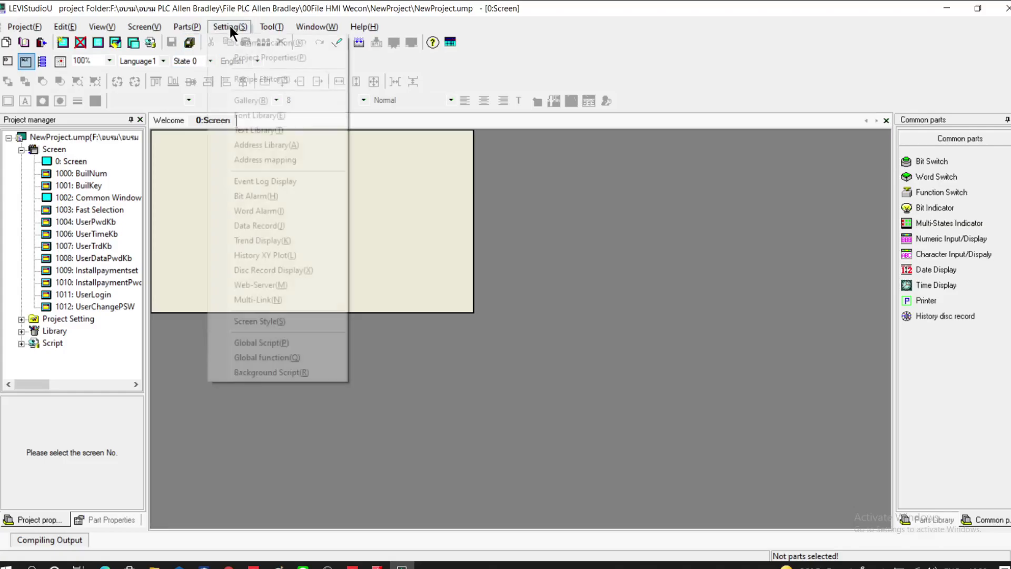
left_click(238, 44)
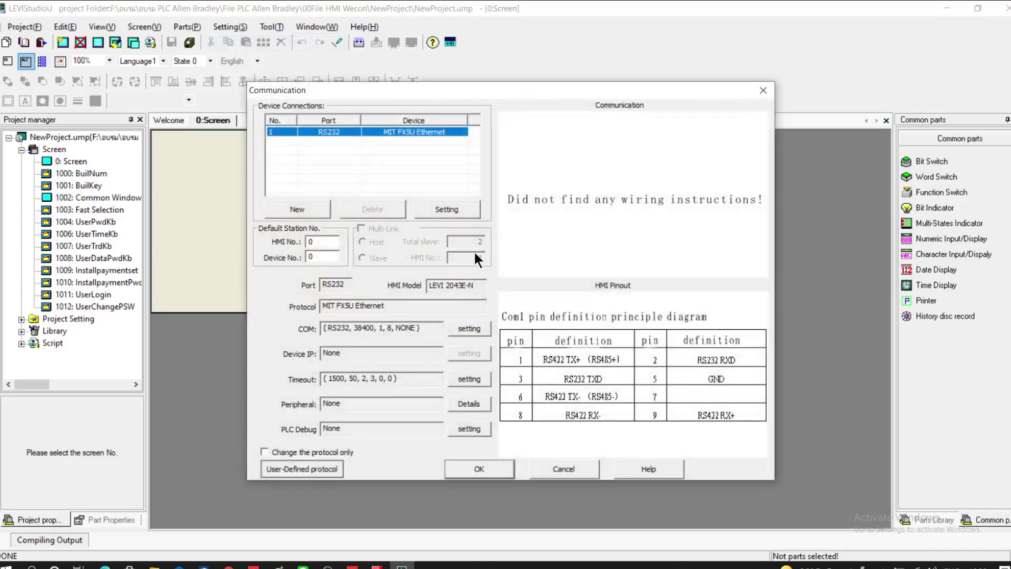
left_click(468, 404)
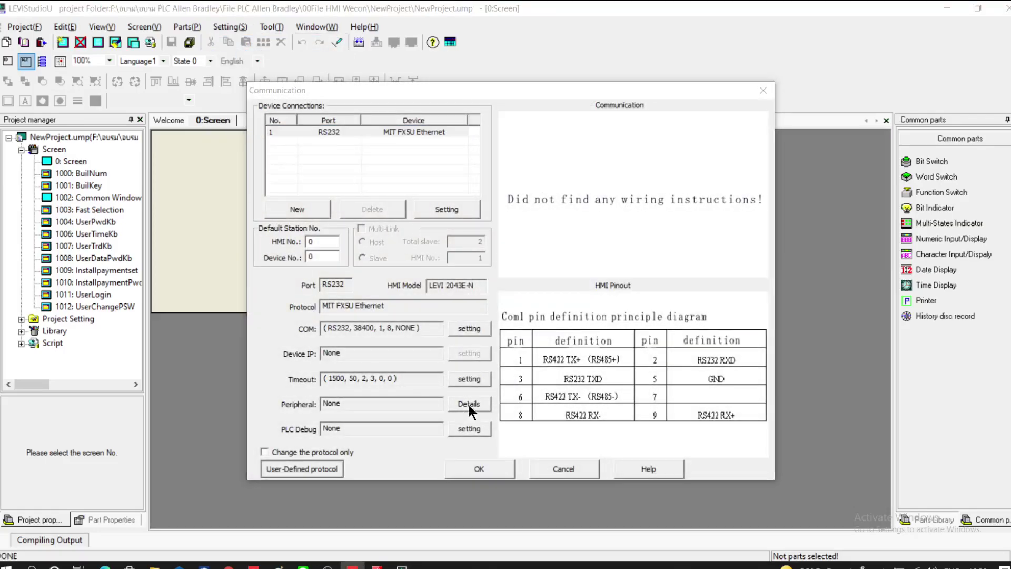
left_click(468, 328)
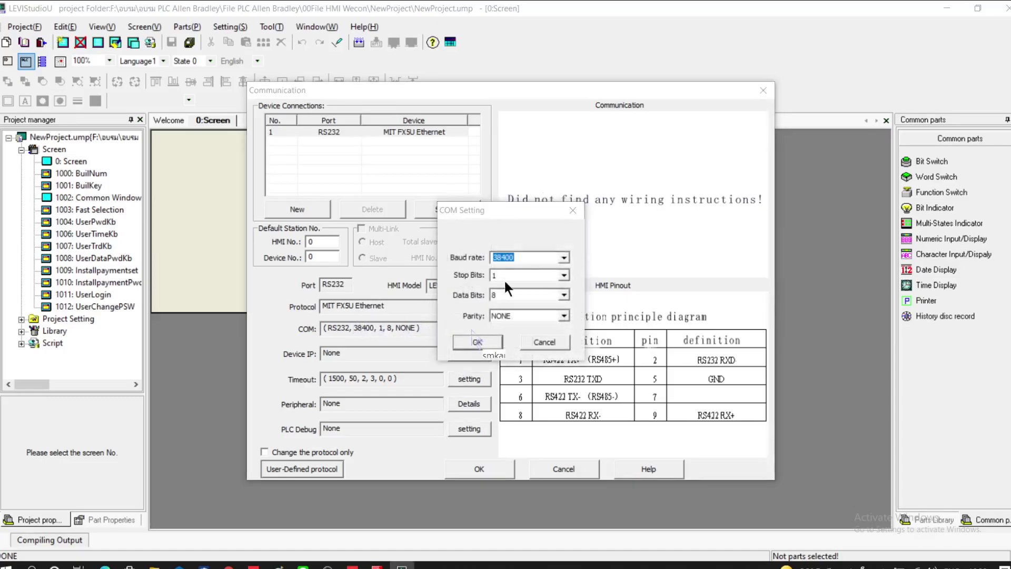
left_click(550, 257)
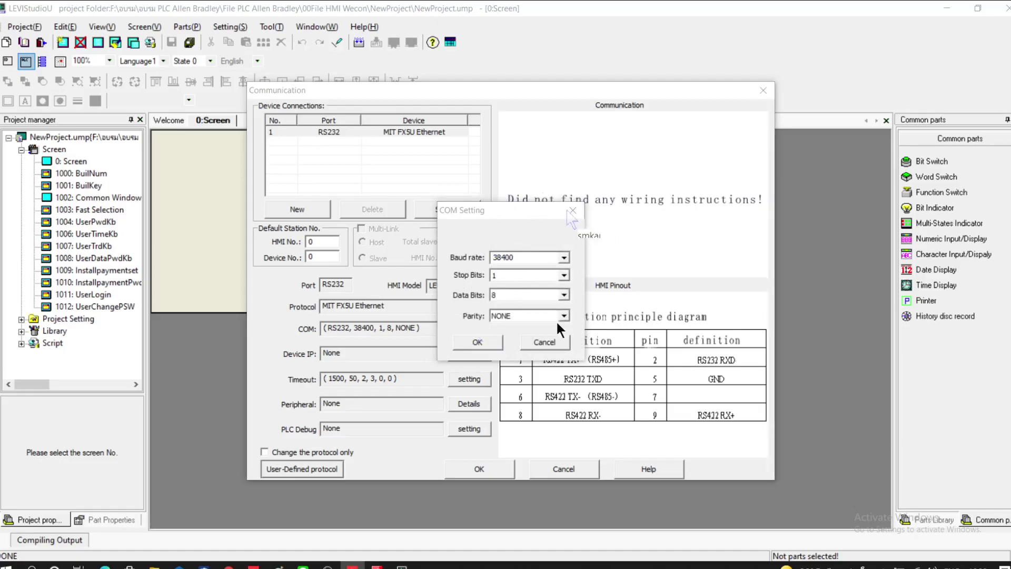
left_click(542, 343)
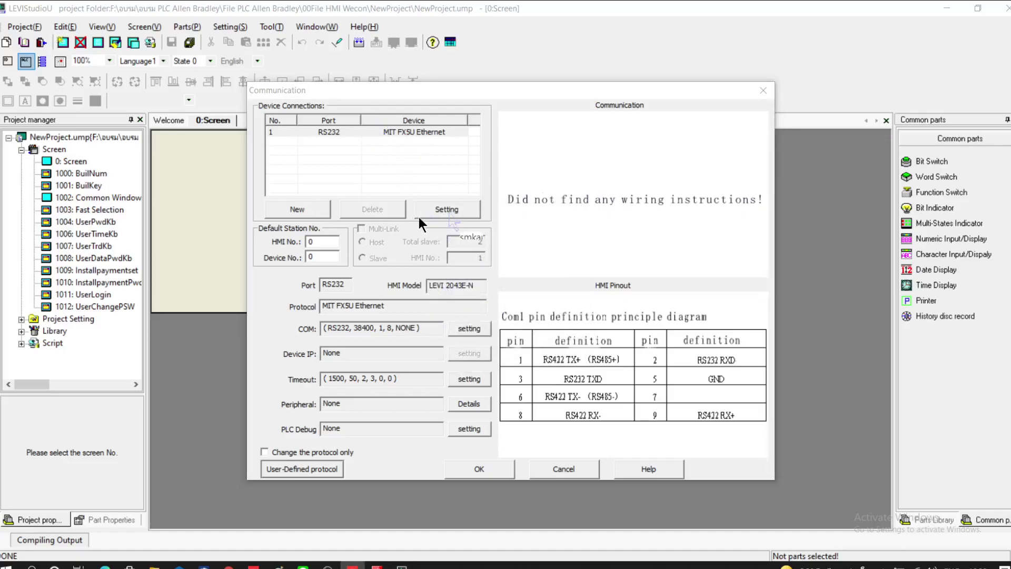
Change the device connection to the Ethernet port with device type Mitsubishi and protocol MIT FX5U Ethernet, accepting the change.
left_click(440, 211)
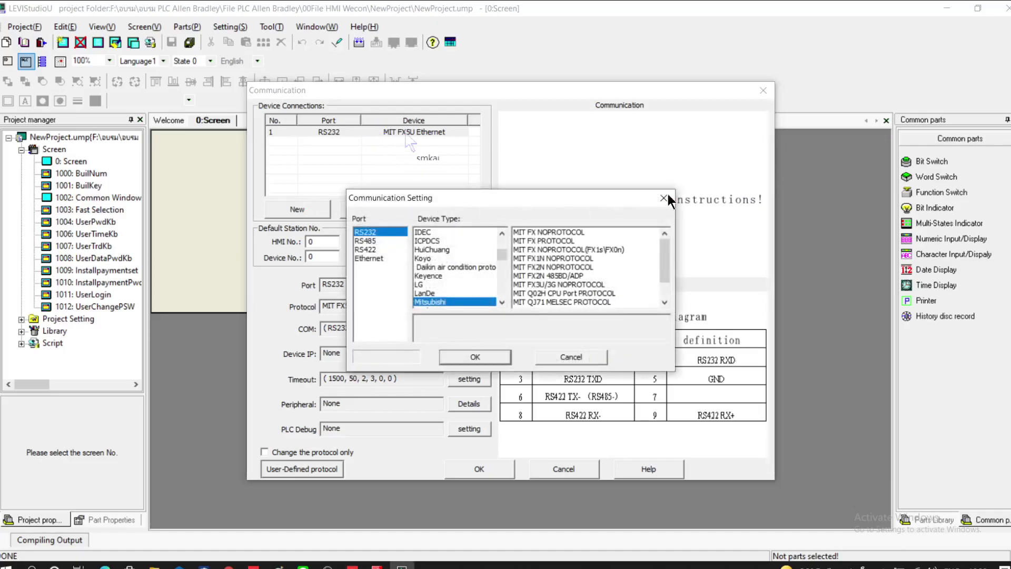
key("Escape")
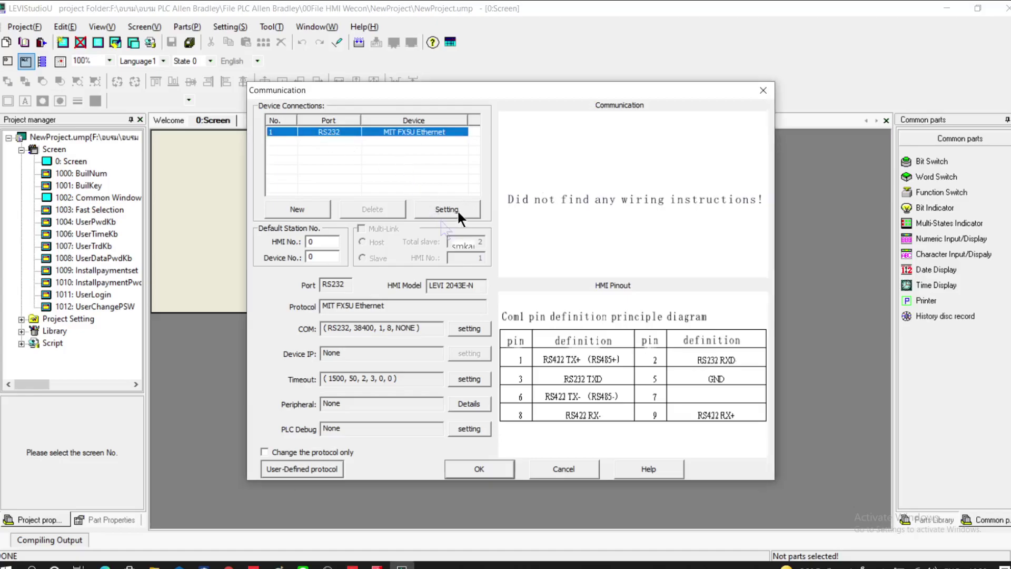
left_click(456, 209)
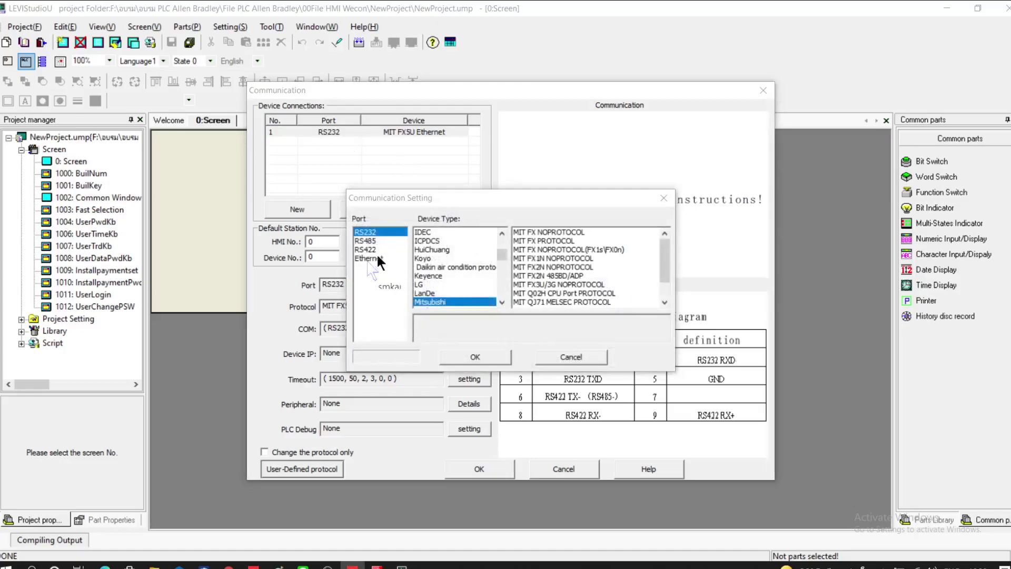
left_click(370, 259)
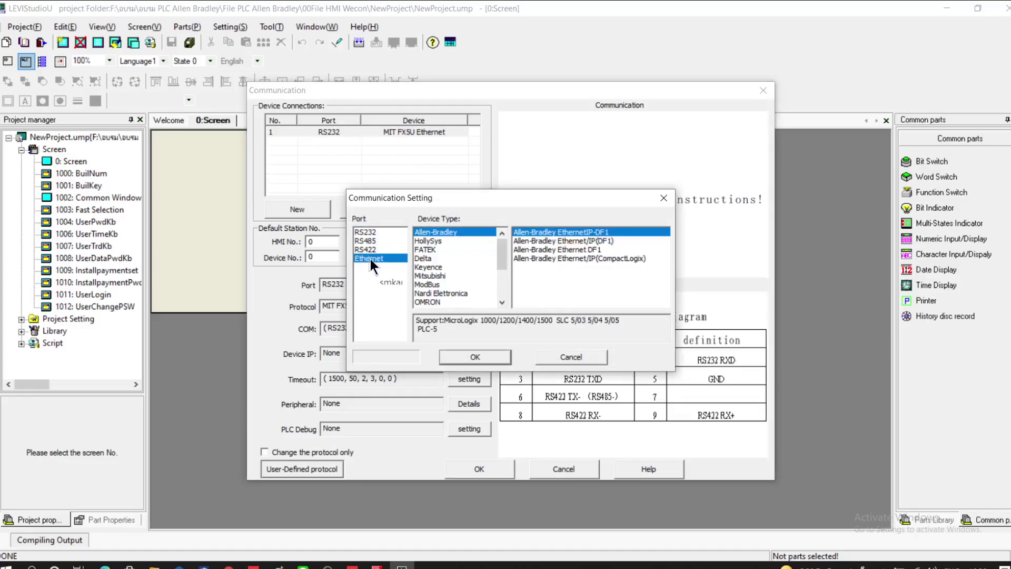
left_click(432, 276)
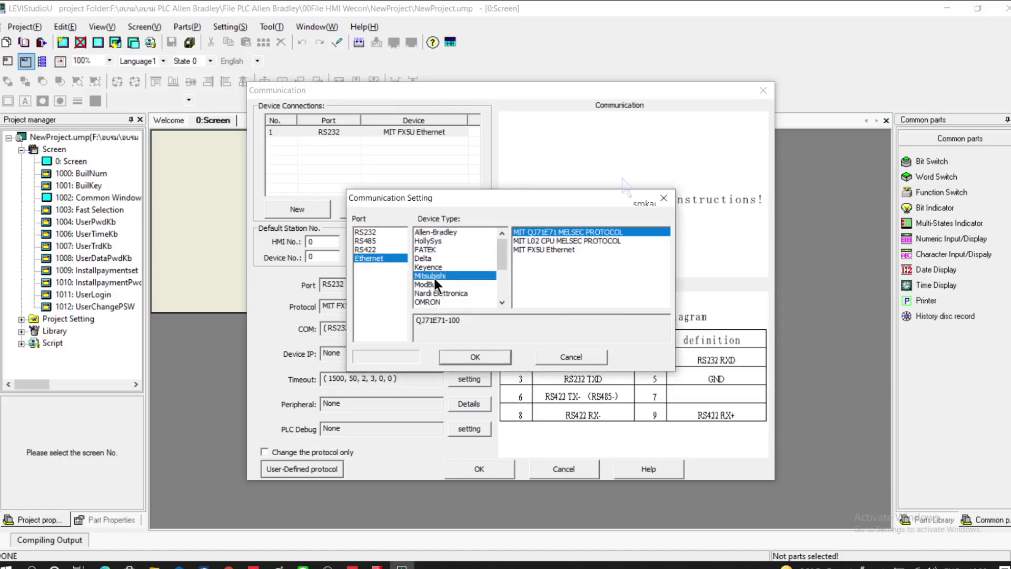
left_click(525, 249)
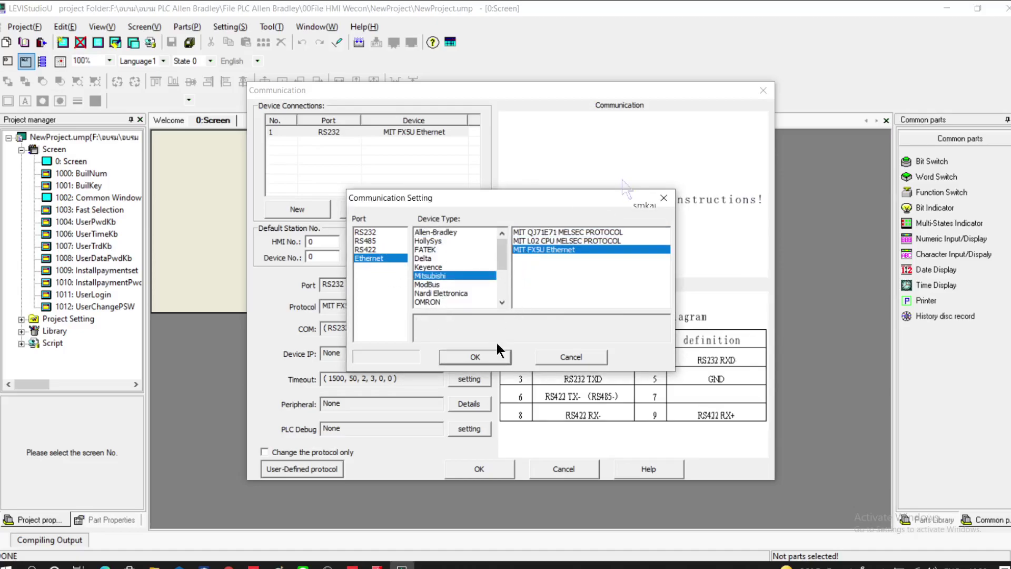
left_click(486, 355)
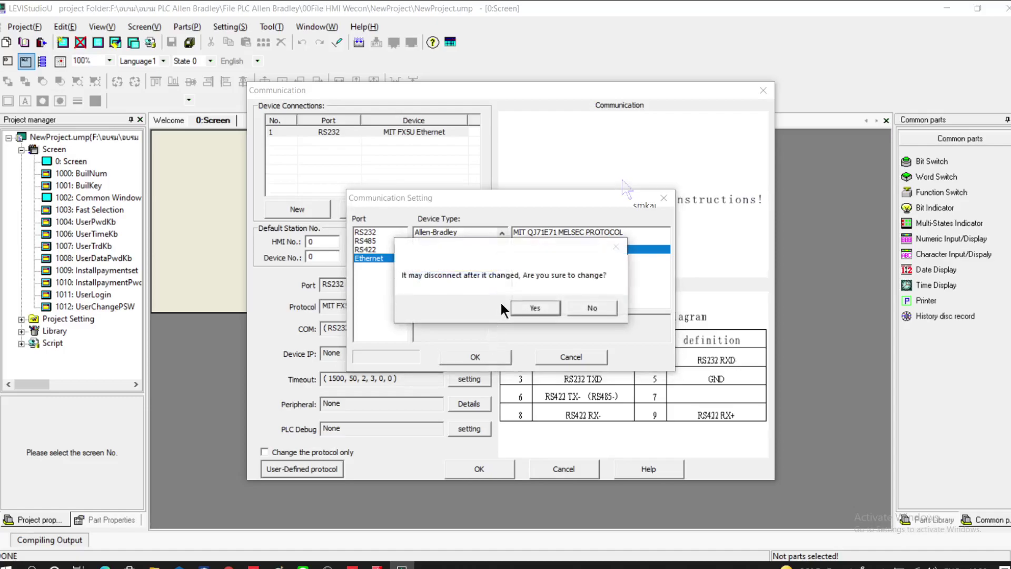
left_click(533, 310)
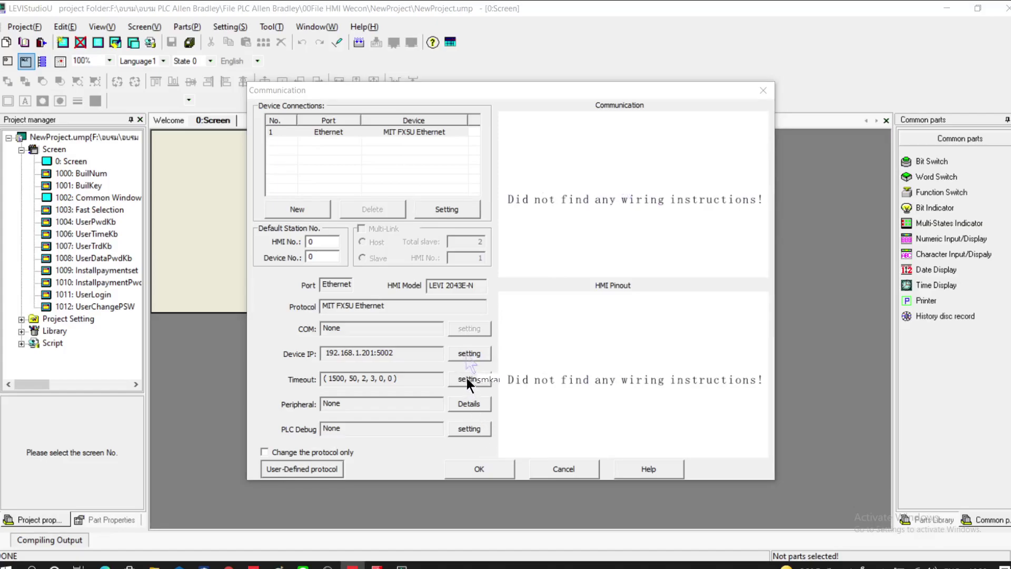
Set the device's PLC IP to 192.168.3.25 and apply the communication settings.
left_click(463, 354)
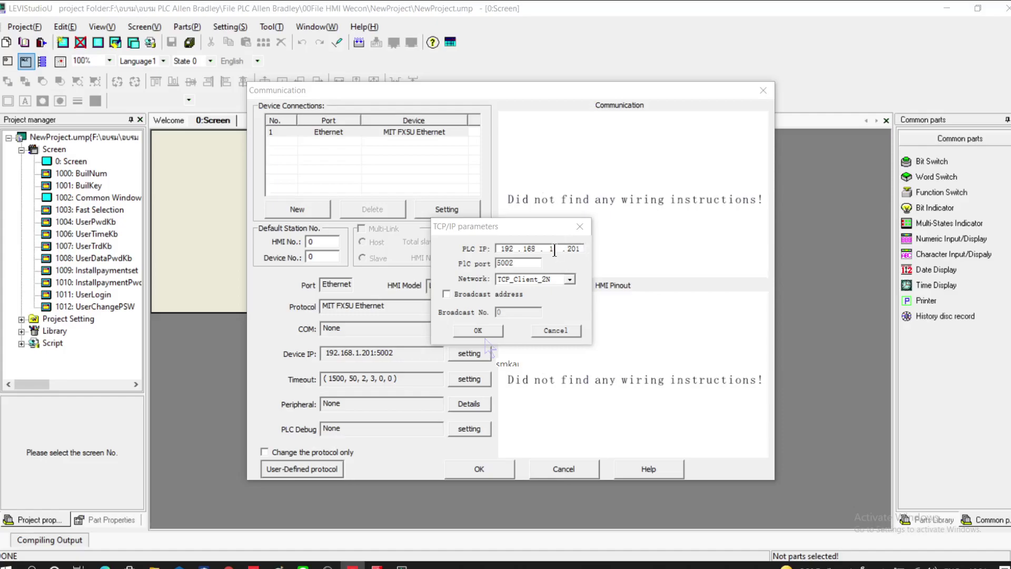
left_click(555, 249)
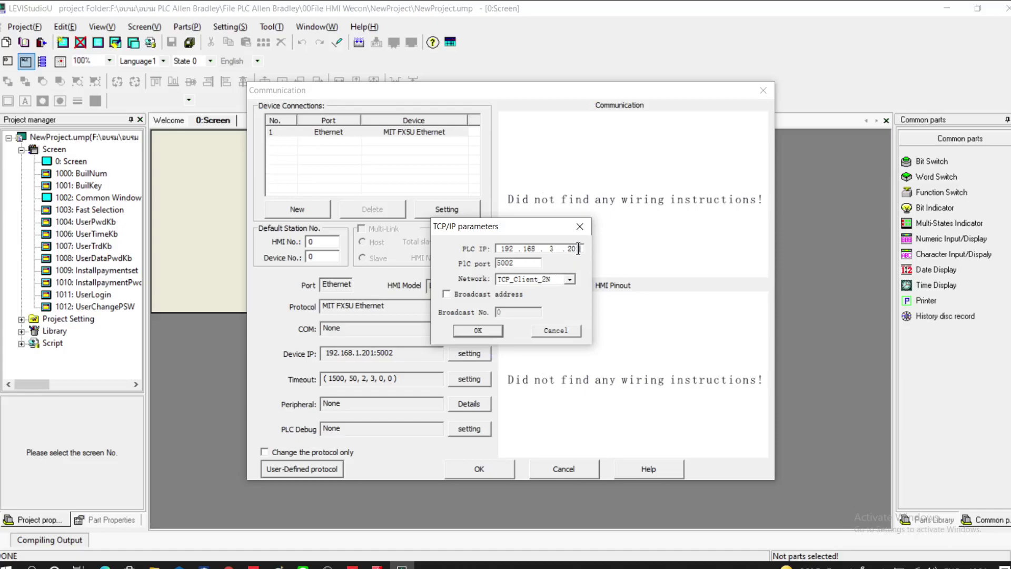
key("BackSpace")
type("5")
left_click(485, 329)
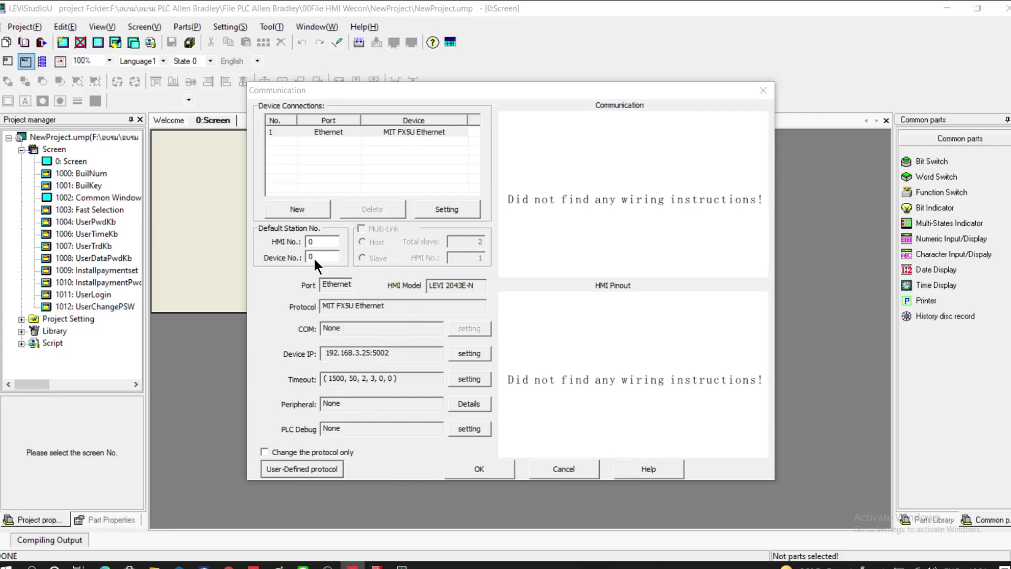
left_click(494, 467)
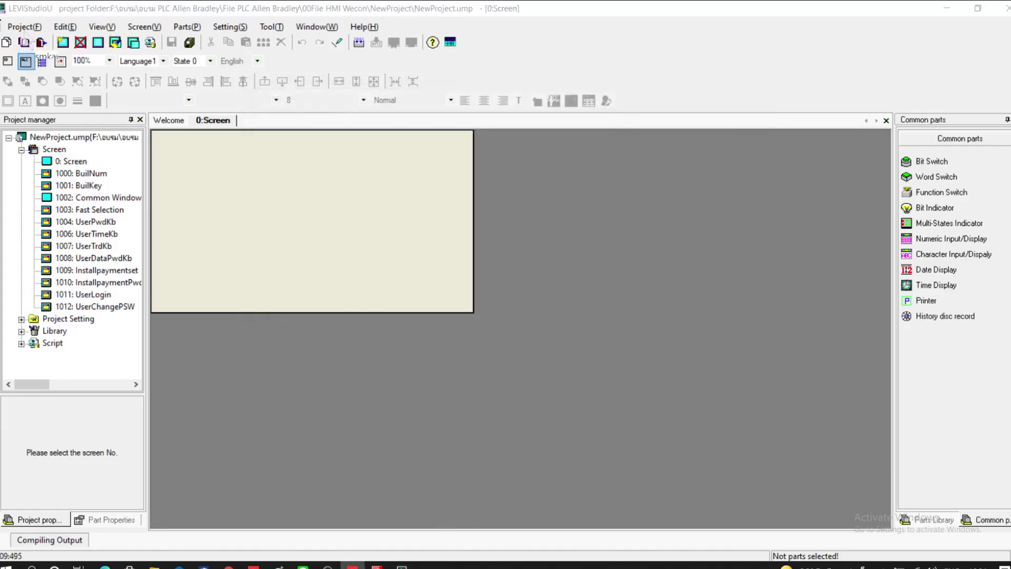
Set the HMI IP address to 192.168.3.2 in the project properties.
left_click(17, 27)
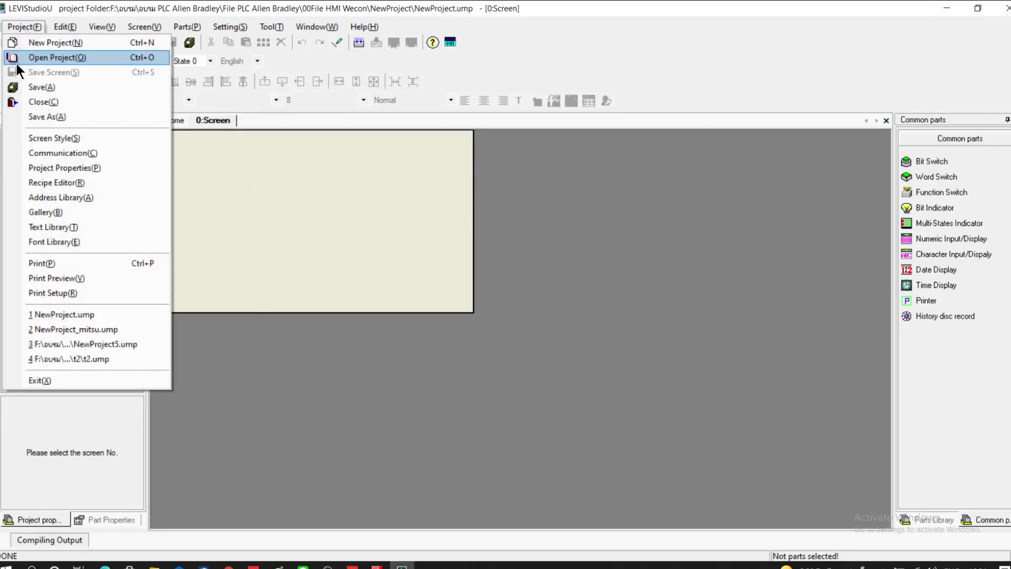
left_click(67, 302)
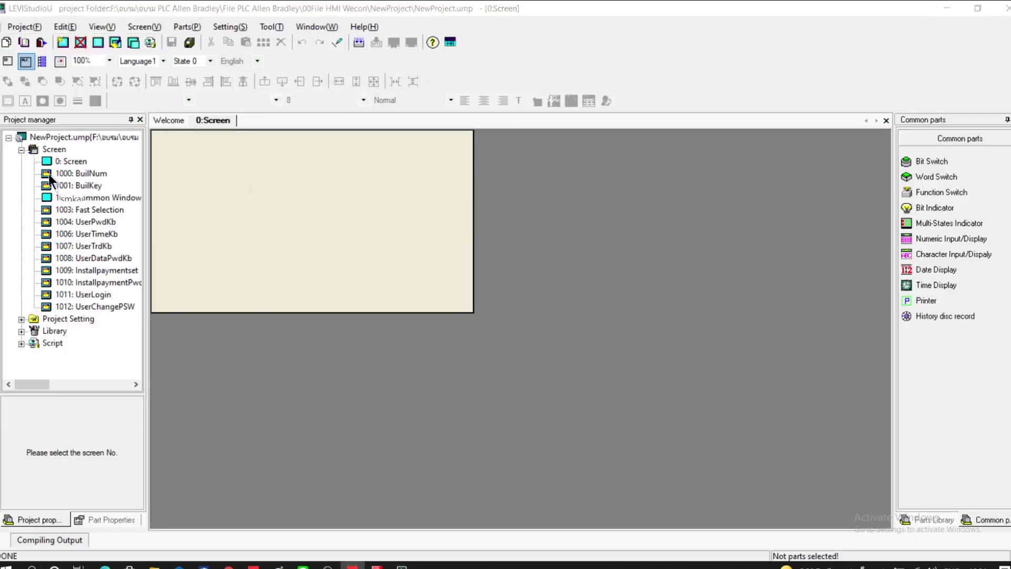
left_click(21, 27)
left_click(21, 26)
left_click(31, 28)
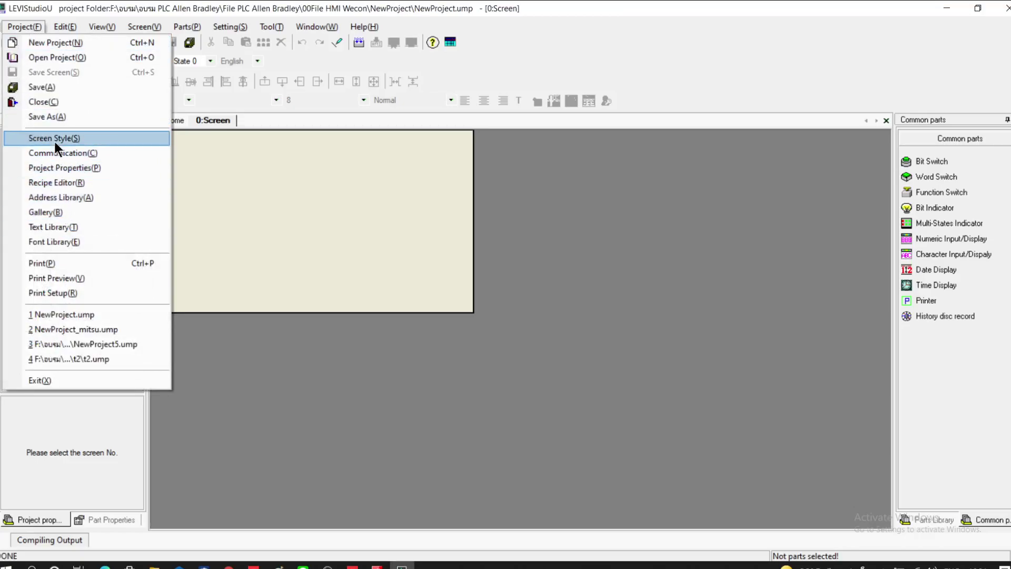
left_click(54, 170)
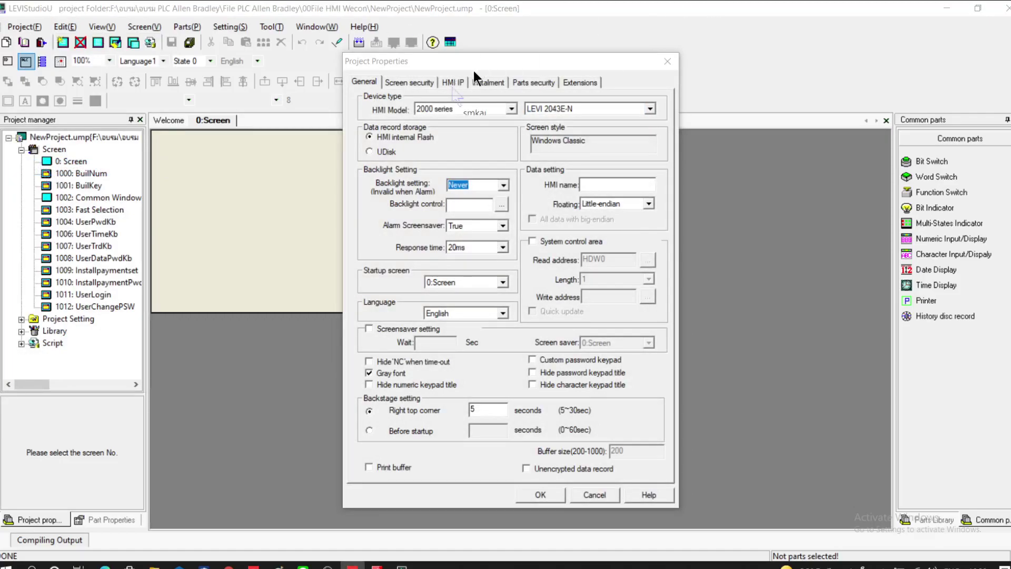
left_click(453, 82)
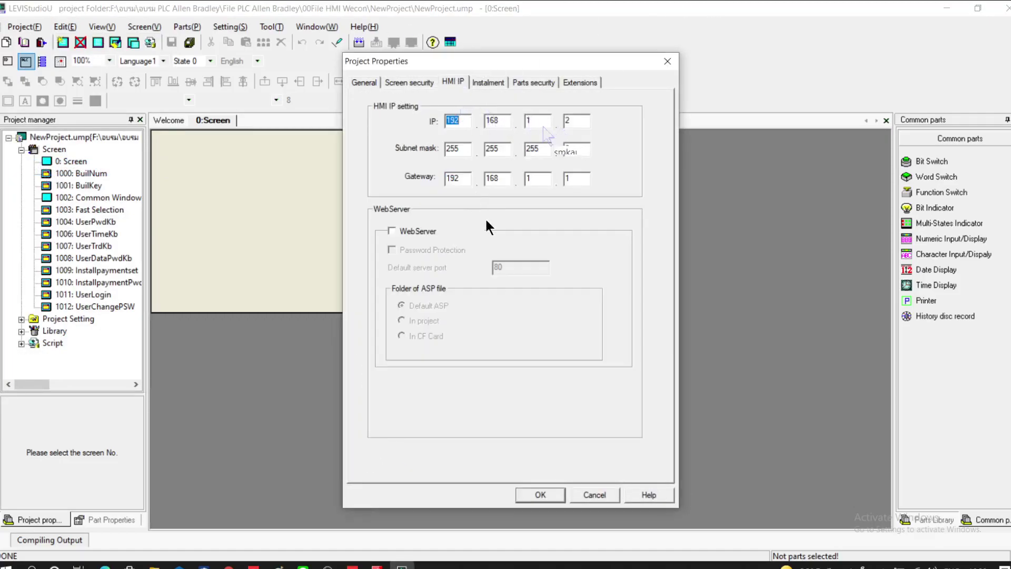
left_click(532, 118)
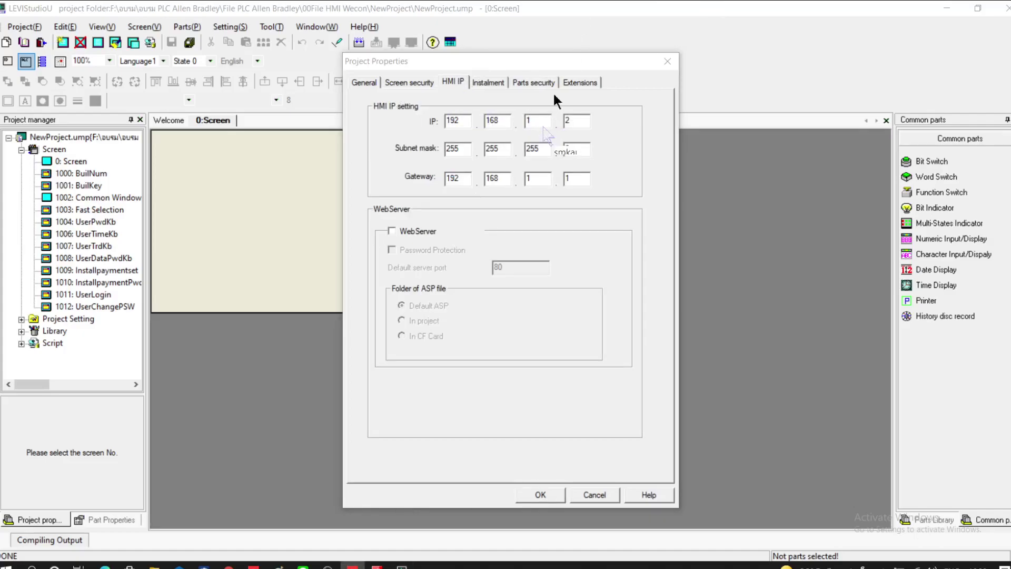
key("BackSpace")
type("3")
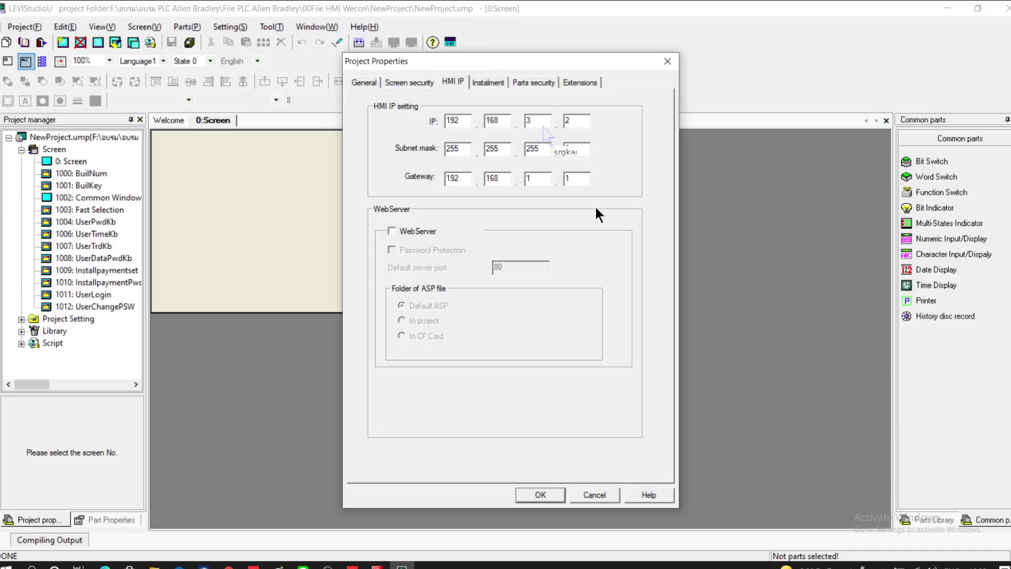
Set the HMI gateway to 192.168.3.1 and apply the project properties.
left_click(537, 178)
key("BackSpace")
type("3")
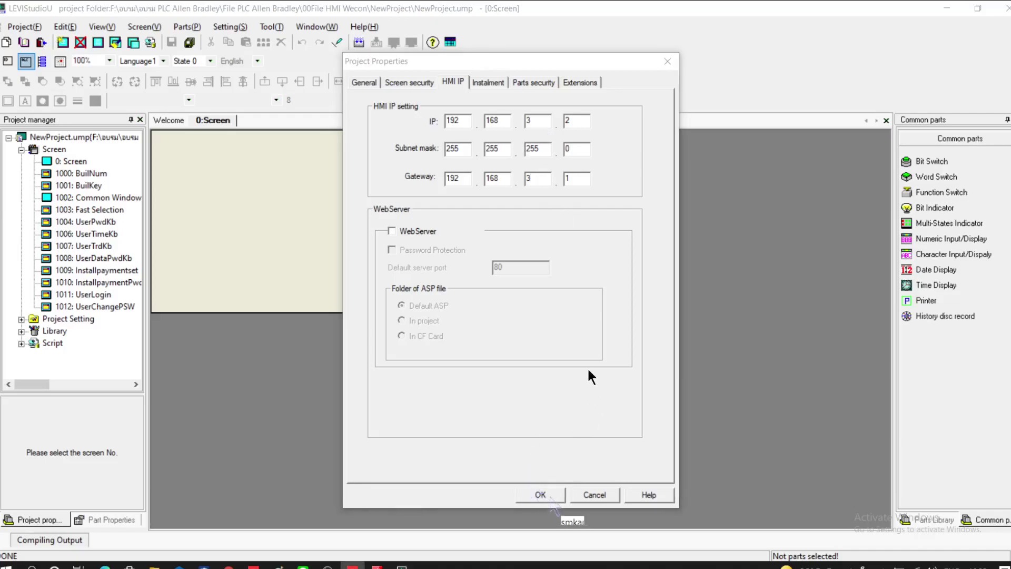
left_click(546, 496)
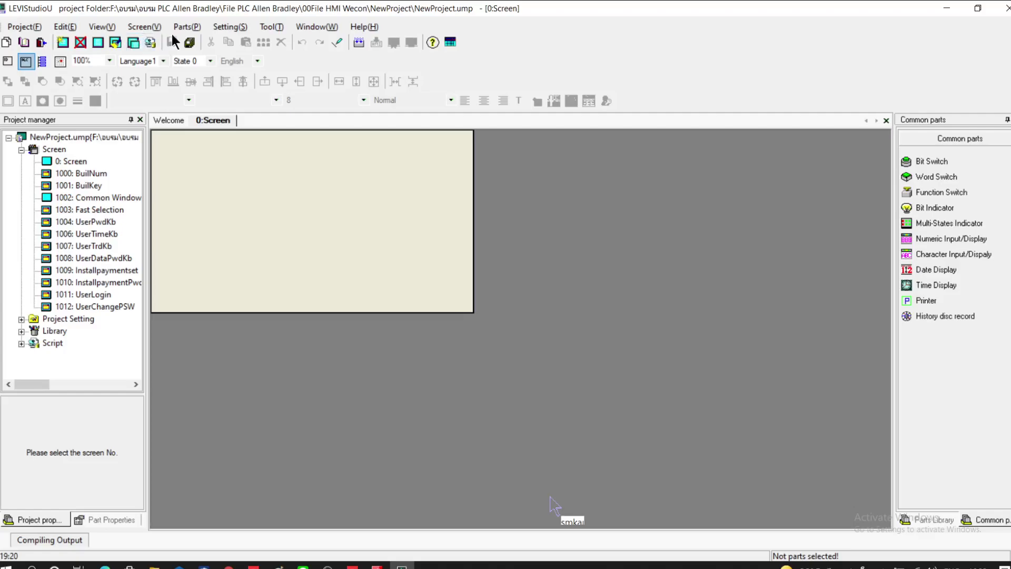
Save the project and compile it.
left_click(277, 26)
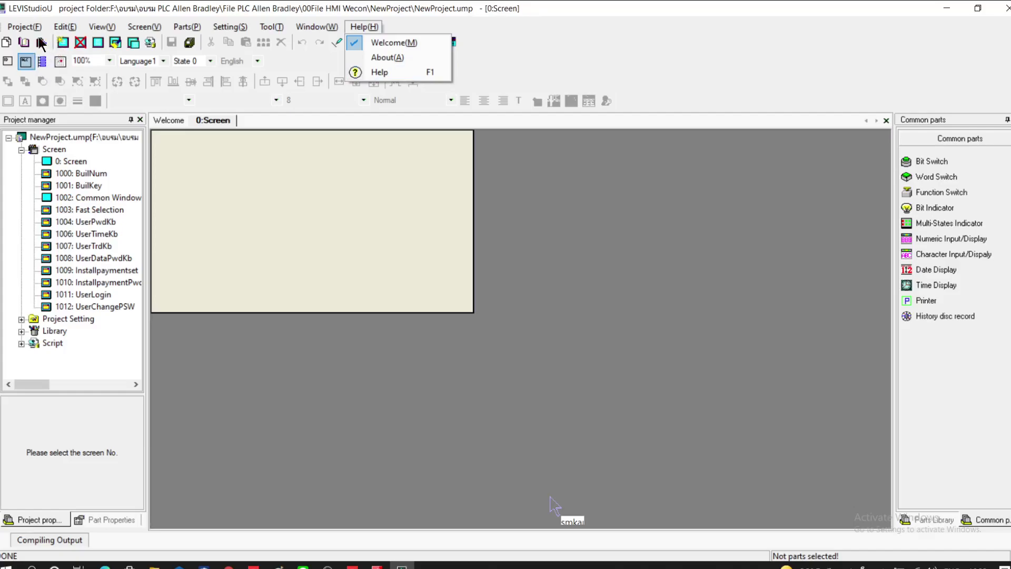
mouse_move(17, 27)
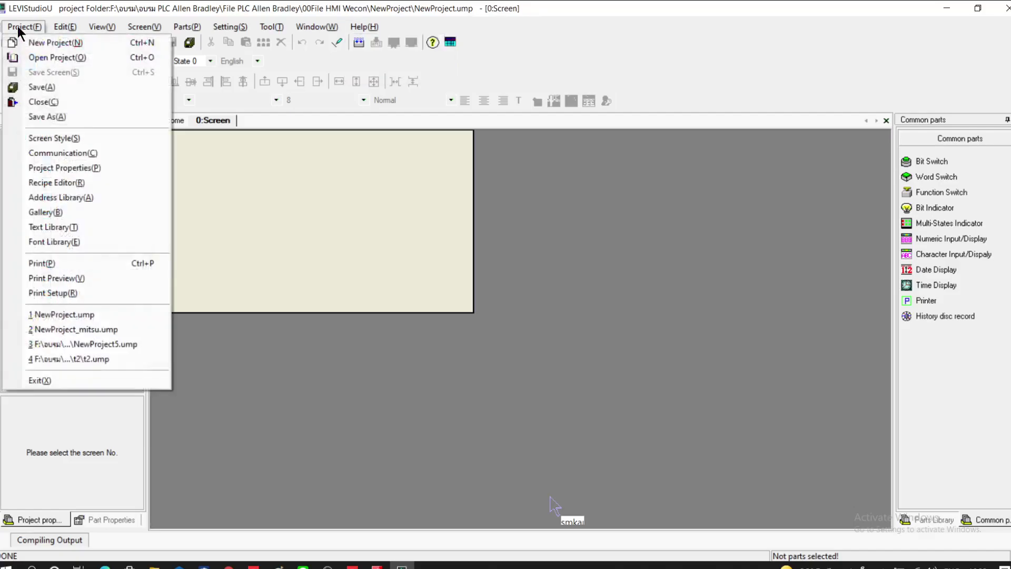
left_click(42, 88)
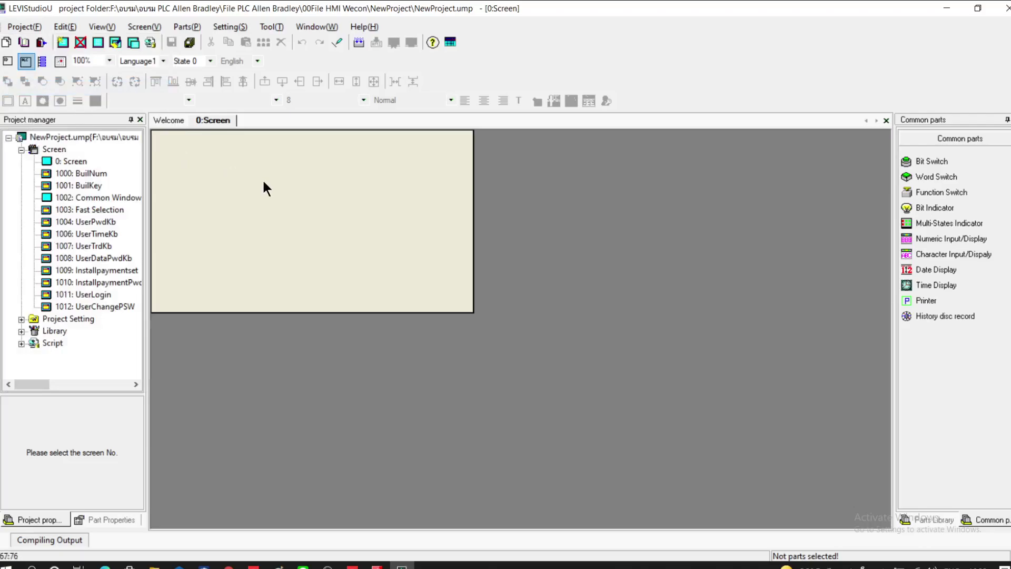
left_click(267, 25)
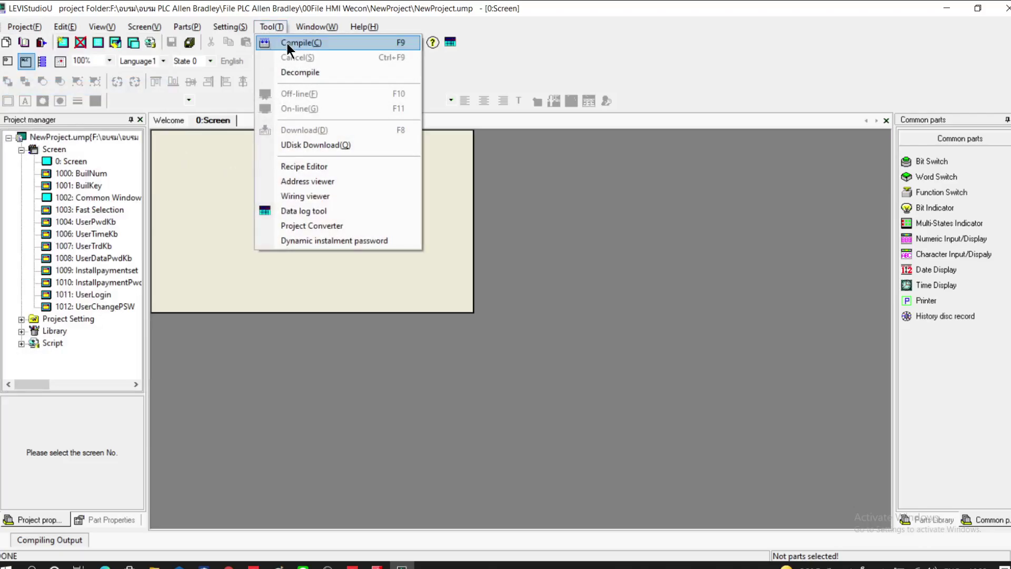
left_click(296, 45)
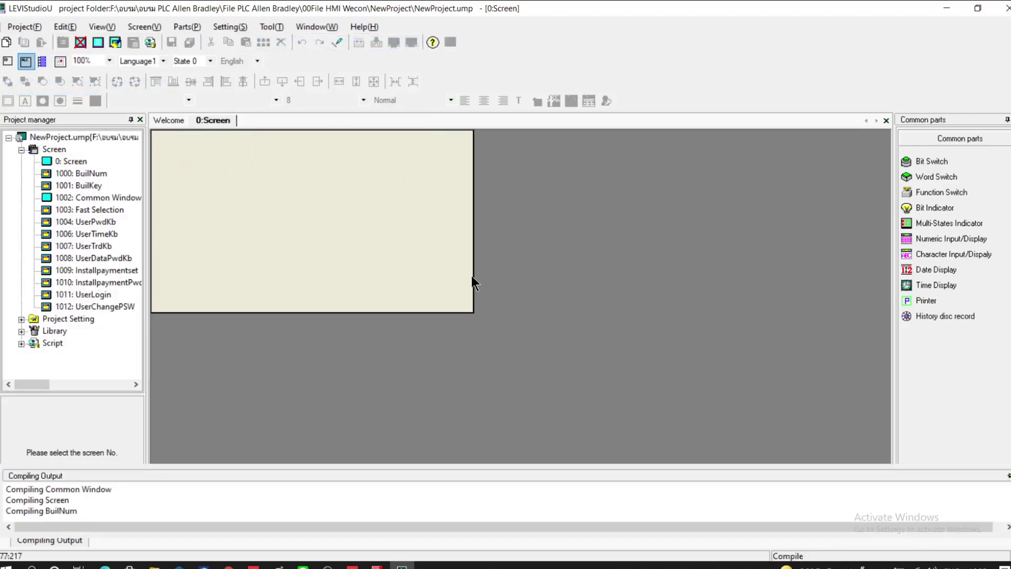
Draw a bit switch about 63 by 49 in the upper-left area of screen 0.
left_click(928, 159)
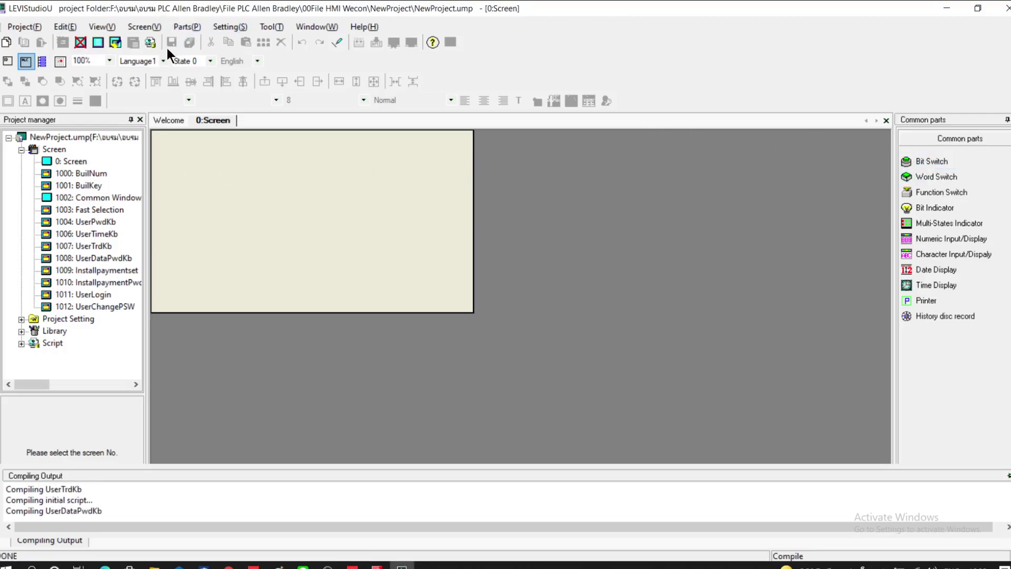
left_click(108, 58)
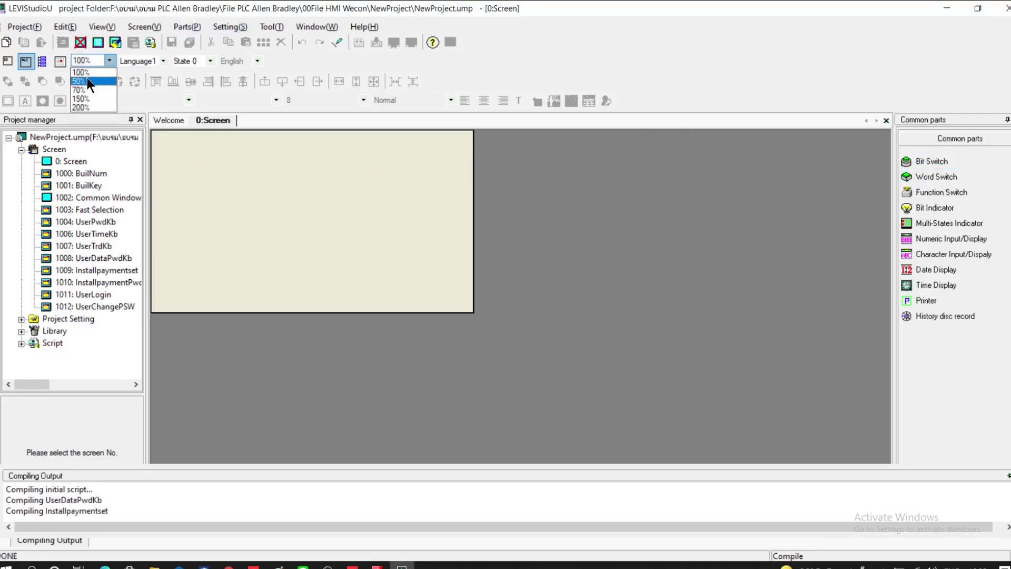
left_click(83, 108)
left_click(914, 161)
left_click_drag(205, 191, 289, 257)
Set the bit switch's write address to Y0 on the 1 - Ethernet connection, keeping the same read address.
double_click(242, 221)
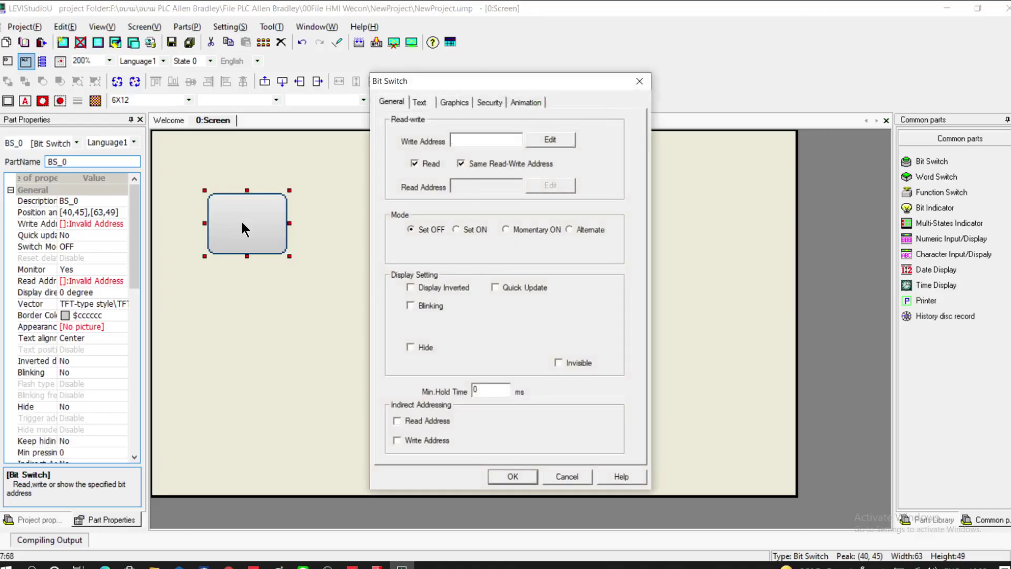
left_click(552, 140)
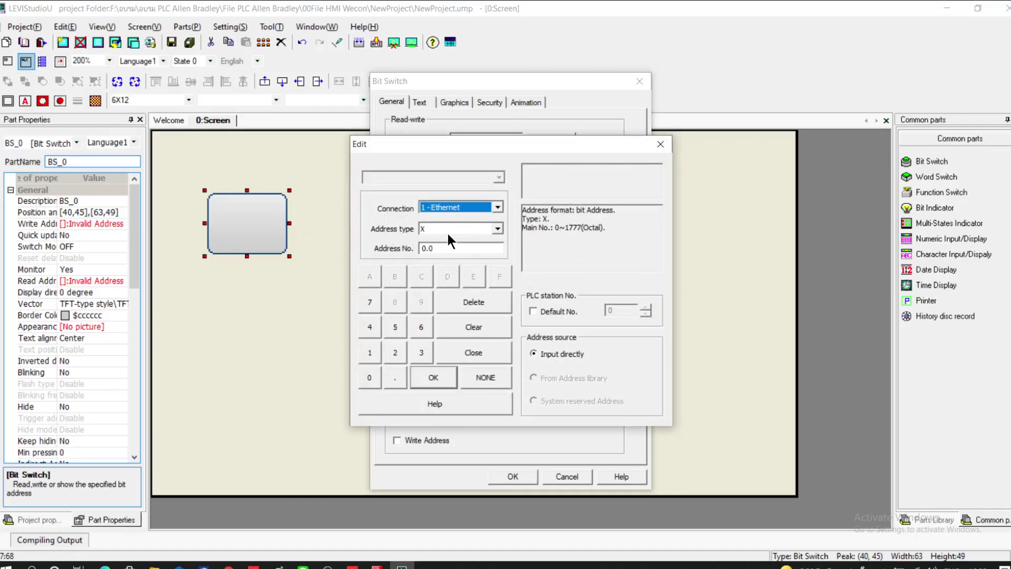
left_click(497, 228)
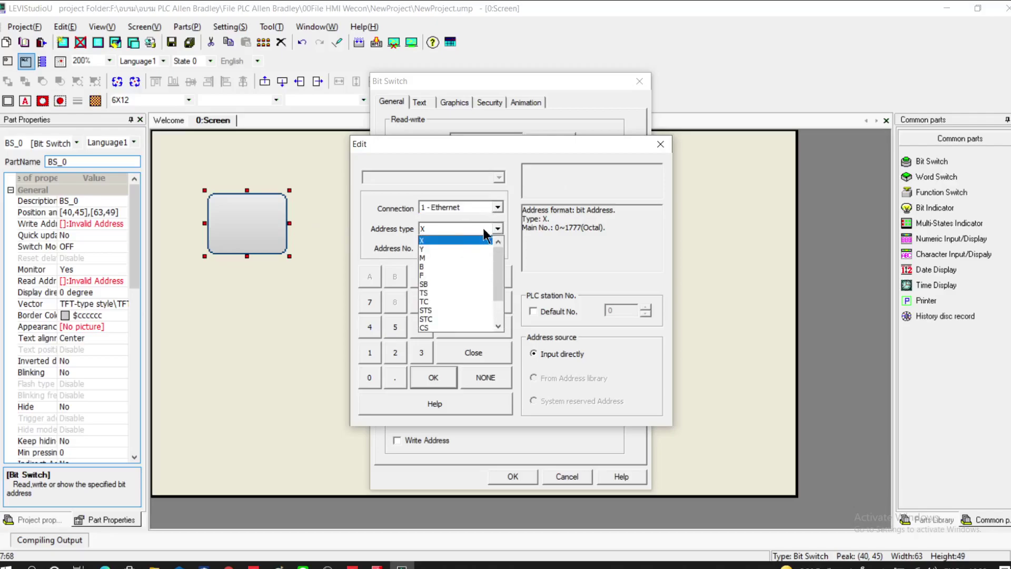
left_click(435, 249)
left_click_drag(442, 250, 406, 248)
type("0")
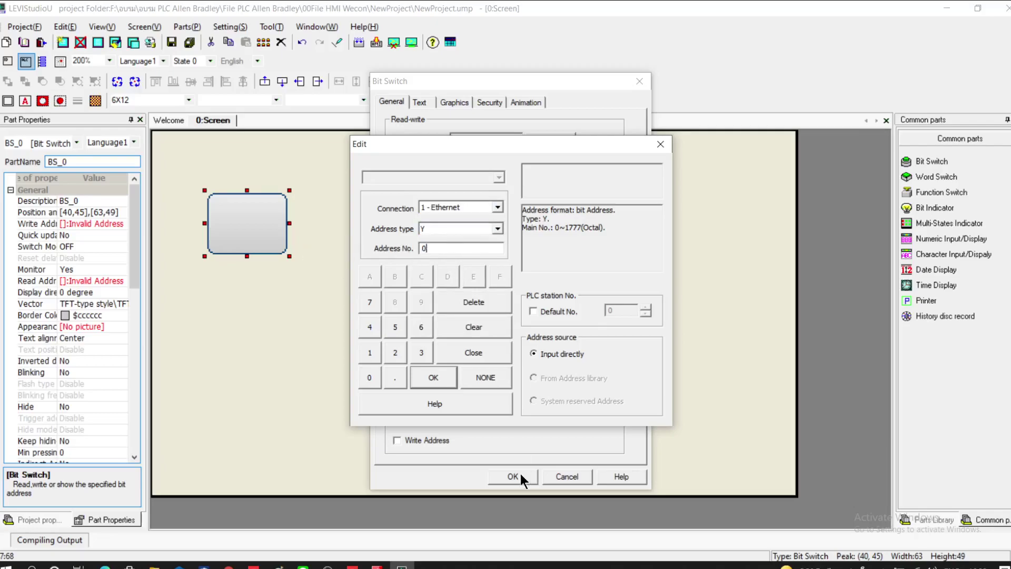
left_click(433, 377)
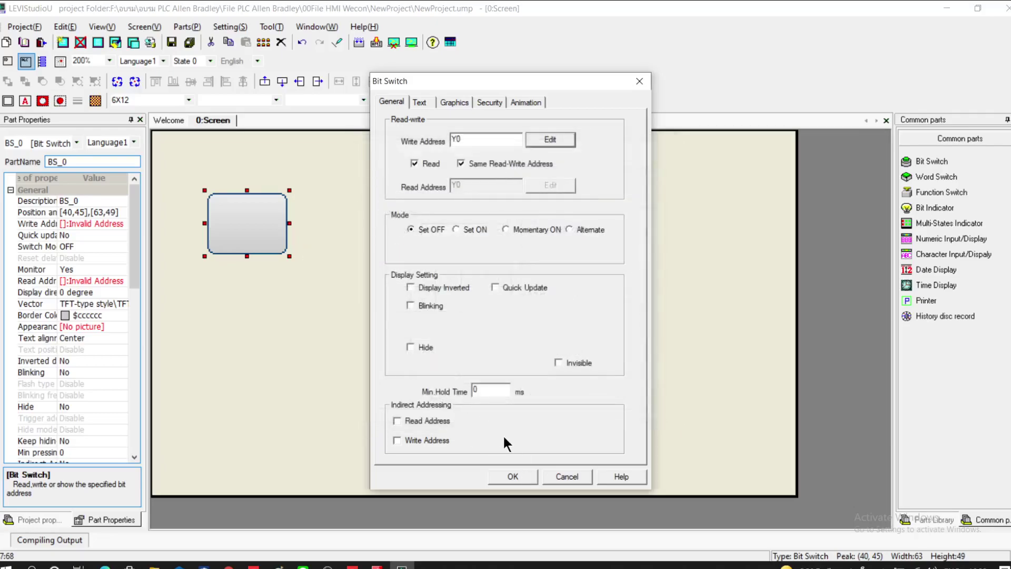
left_click(513, 476)
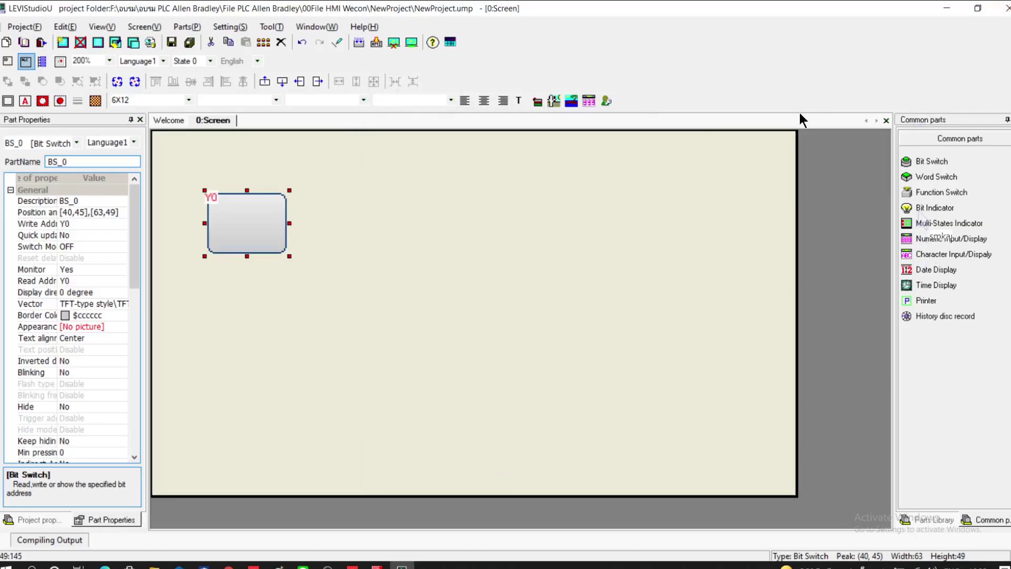
Draw a bit indicator about 59 by 47 beside the bit switch and set its read address to Y0 on the 1 - Ethernet connection.
left_click(936, 208)
left_click_drag(367, 191, 447, 254)
double_click(407, 218)
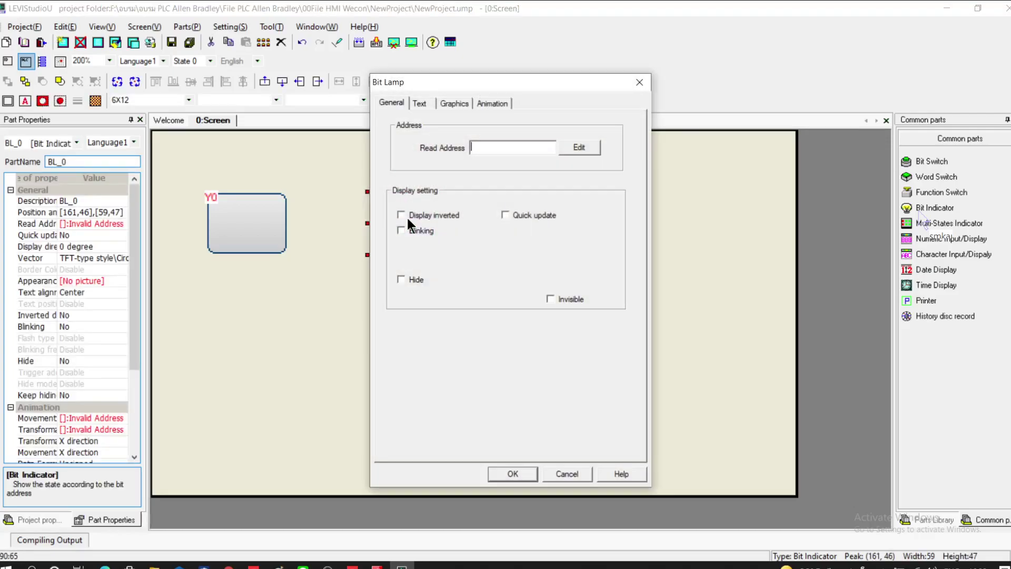
left_click(590, 146)
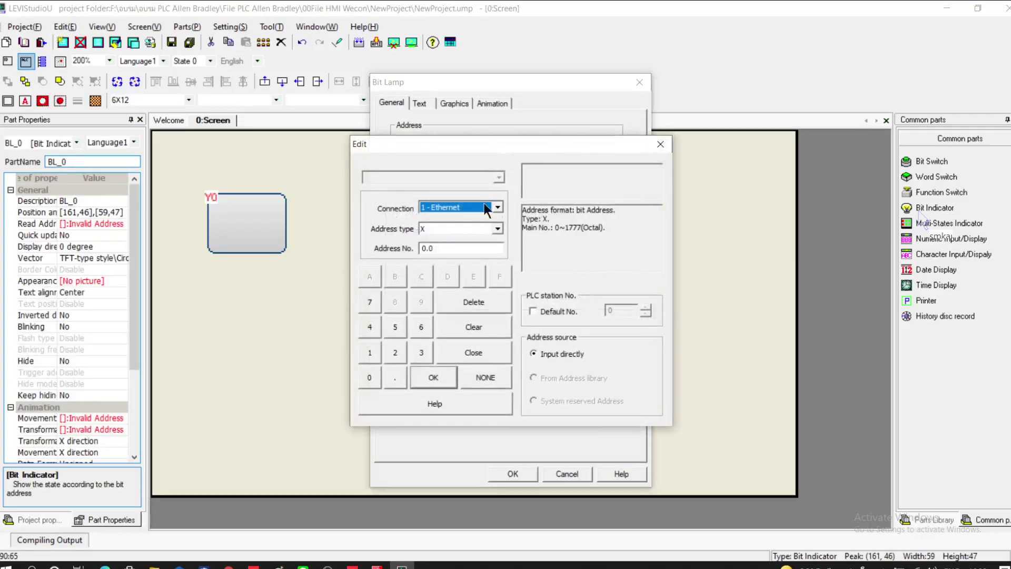
left_click(498, 226)
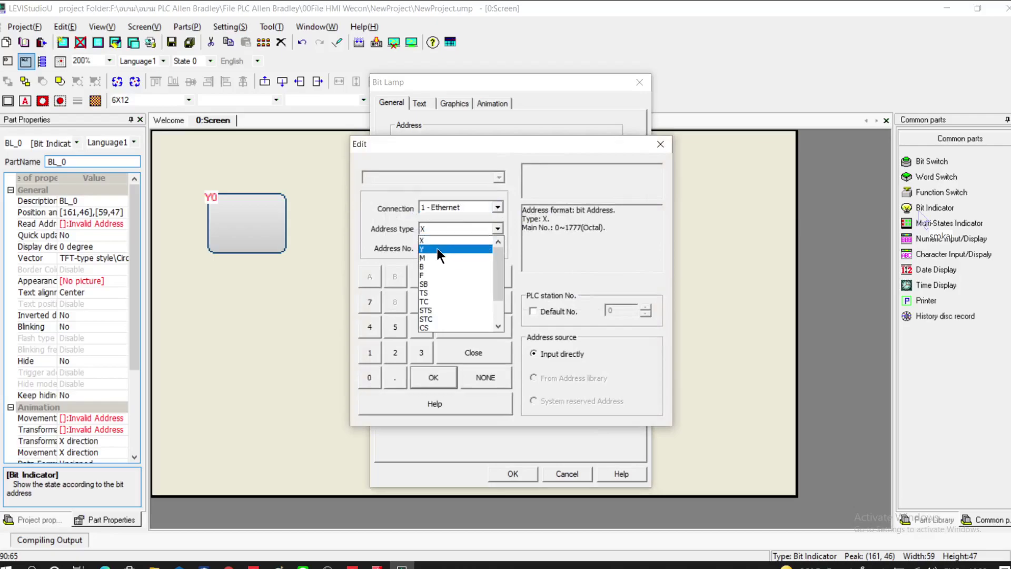
left_click(436, 247)
key("Tab")
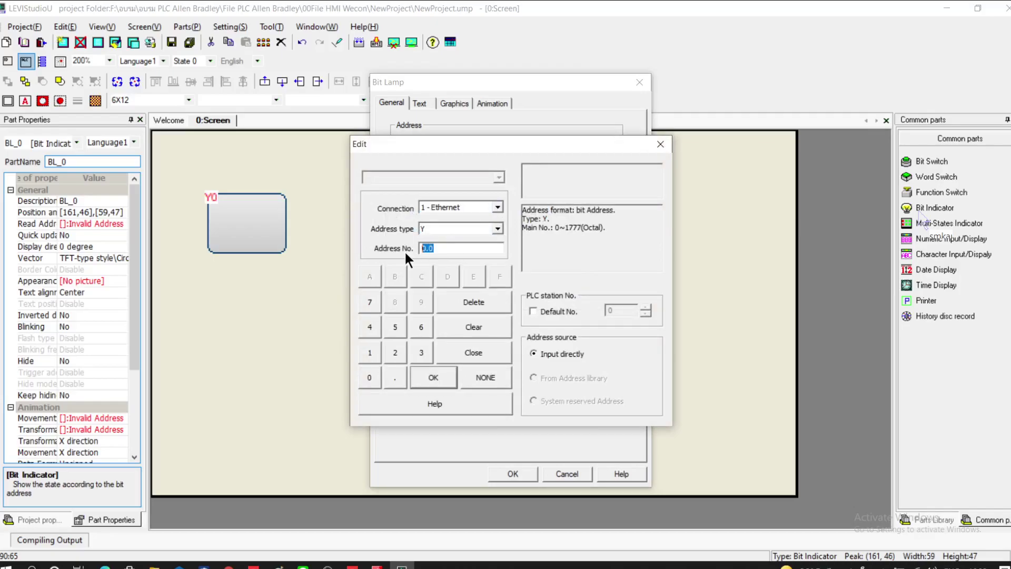
left_click(431, 377)
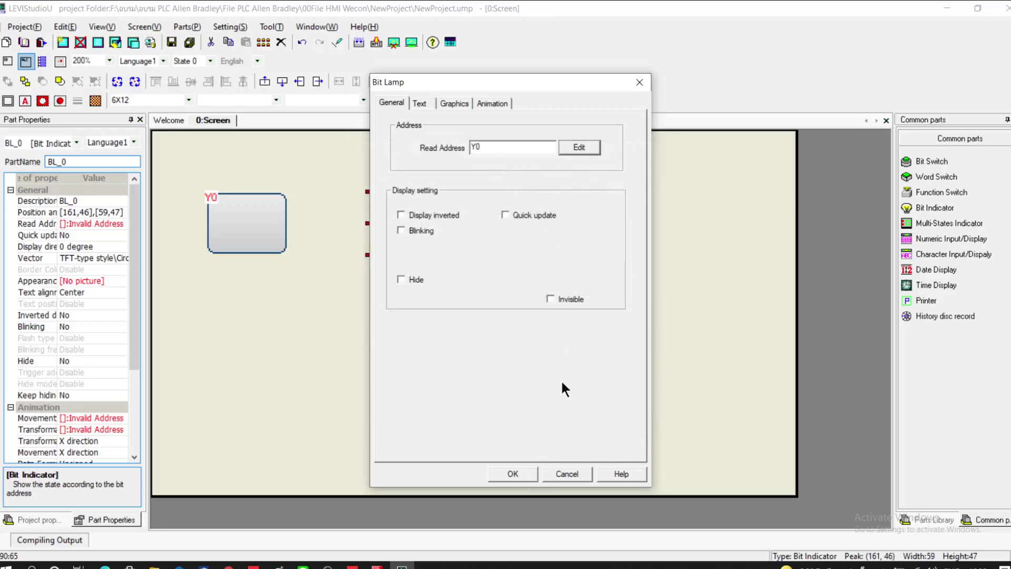
left_click(504, 469)
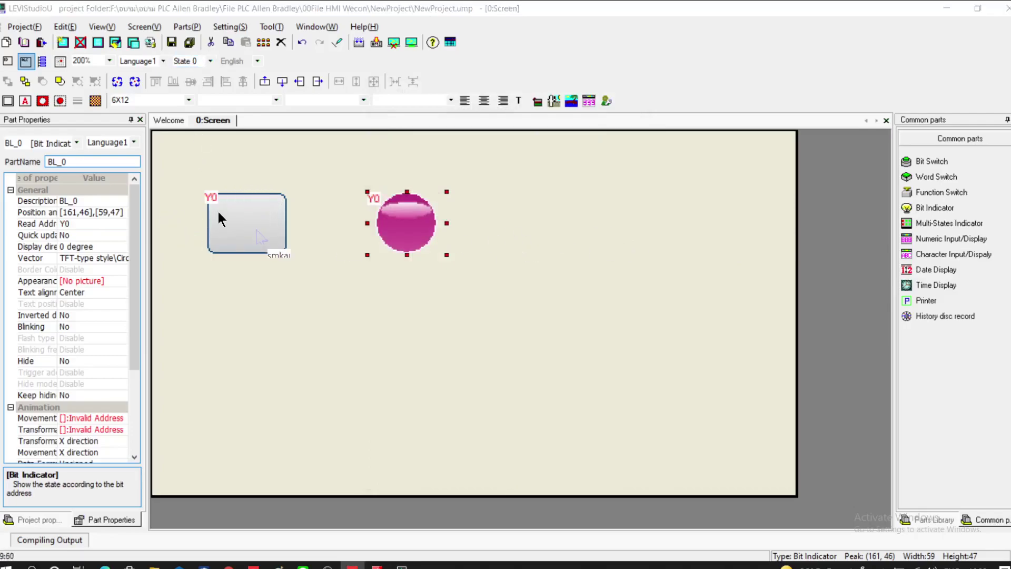
Change the Y0 bit switch's graphic to the green selector picture 0001 from the Switches(Selectable) gallery.
double_click(240, 217)
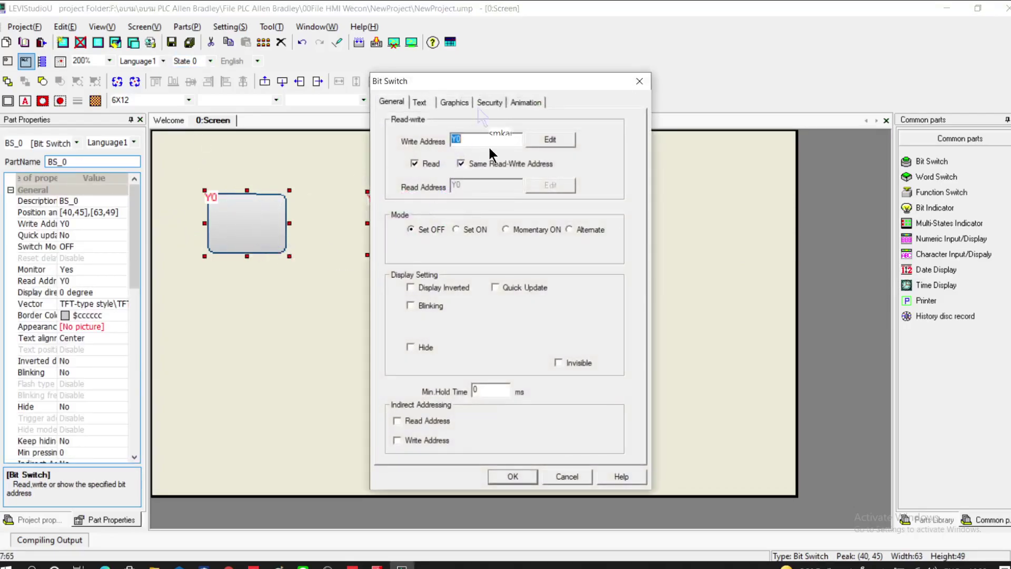
left_click(452, 103)
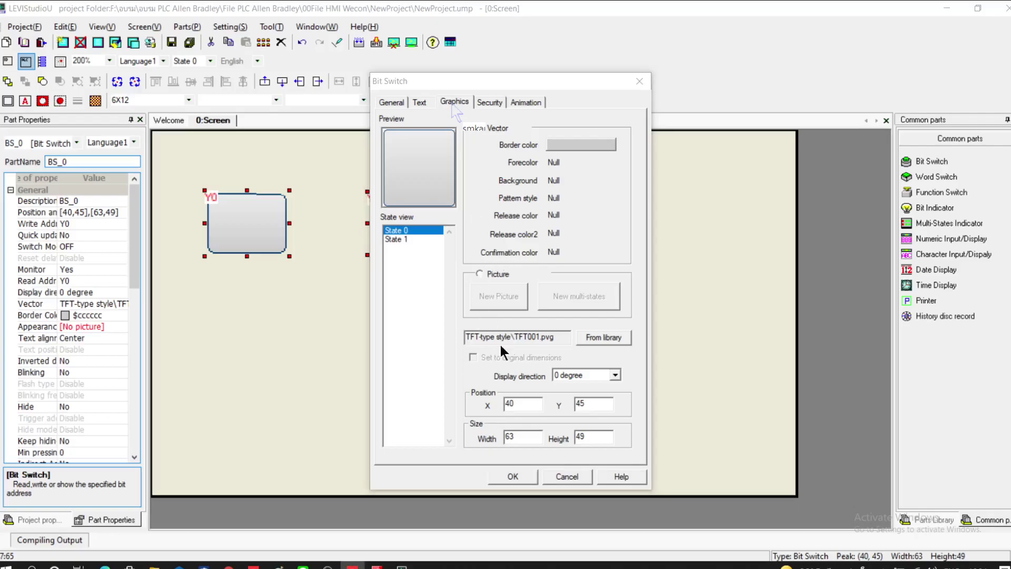
left_click(480, 273)
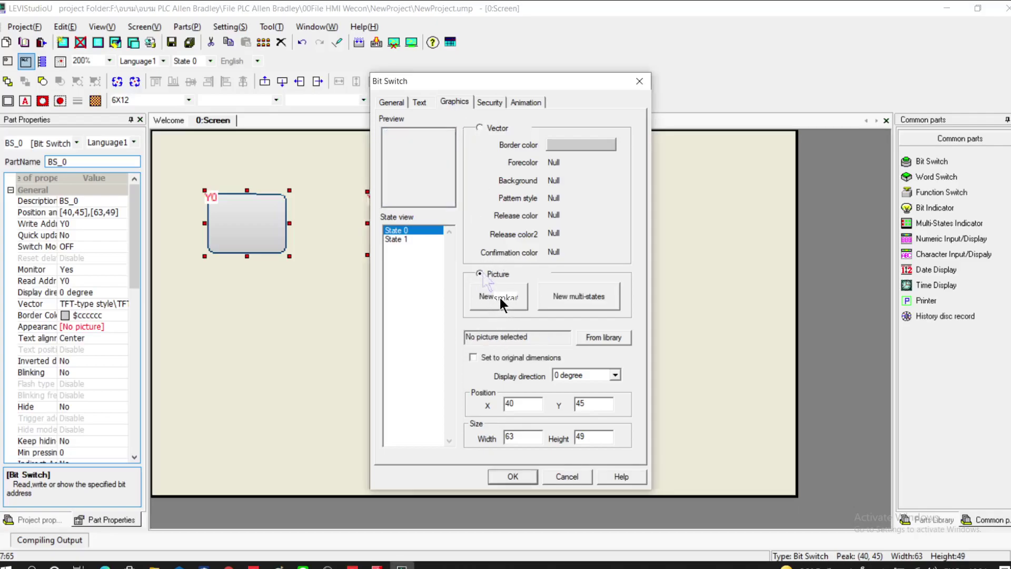
left_click(605, 337)
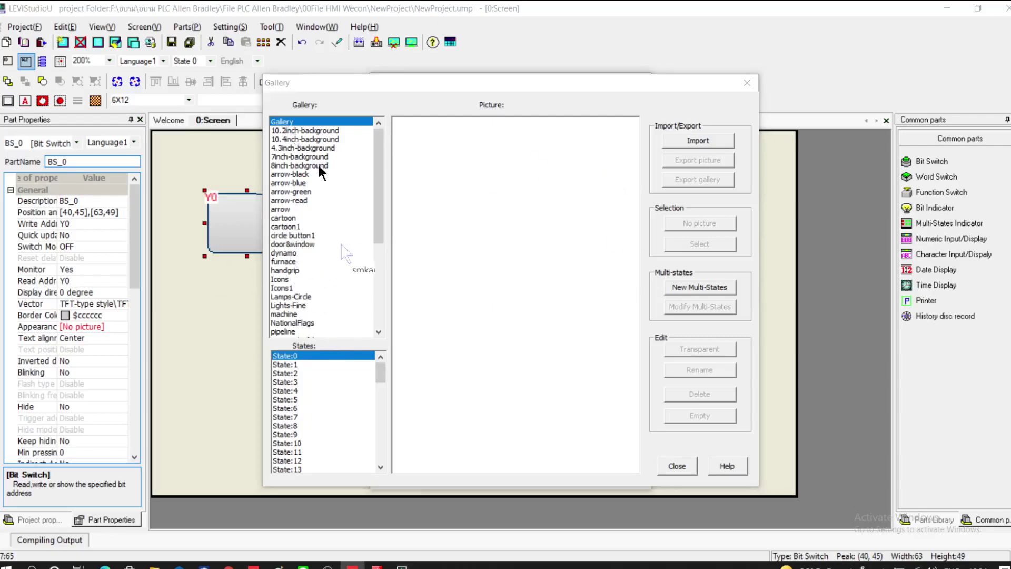
scroll(298, 308, "down", 3)
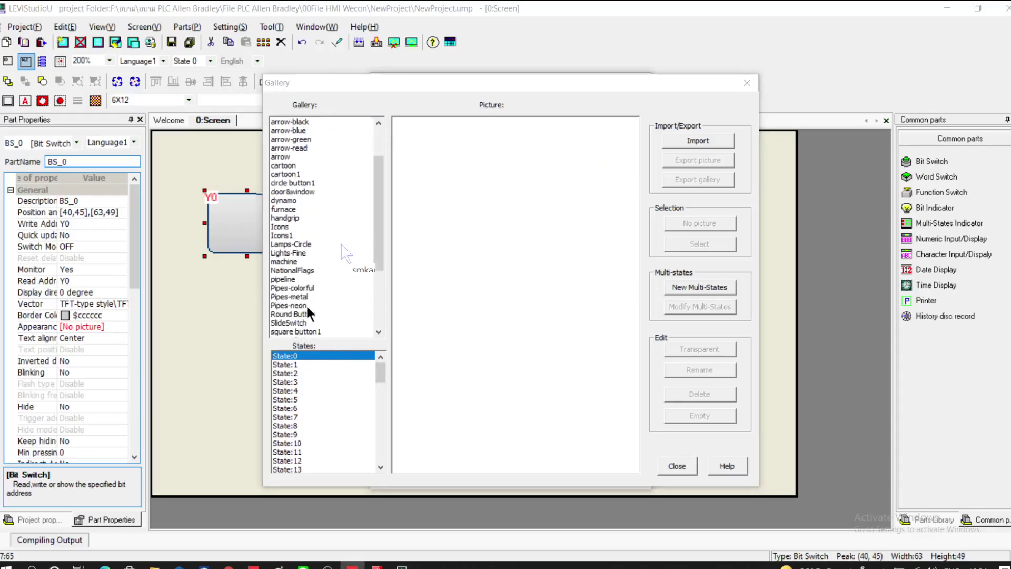
scroll(302, 314, "down", 1)
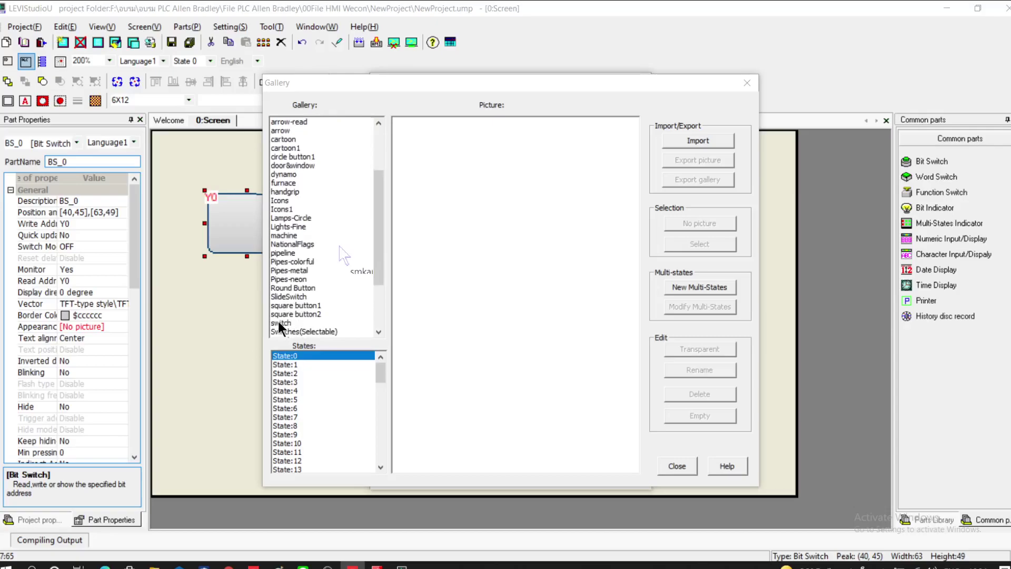
left_click(281, 322)
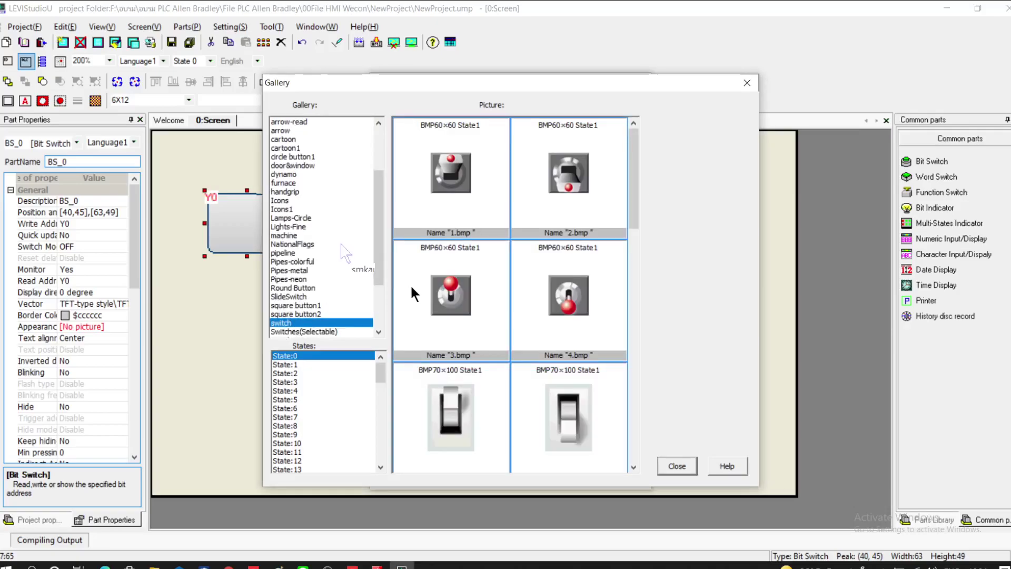
left_click(295, 306)
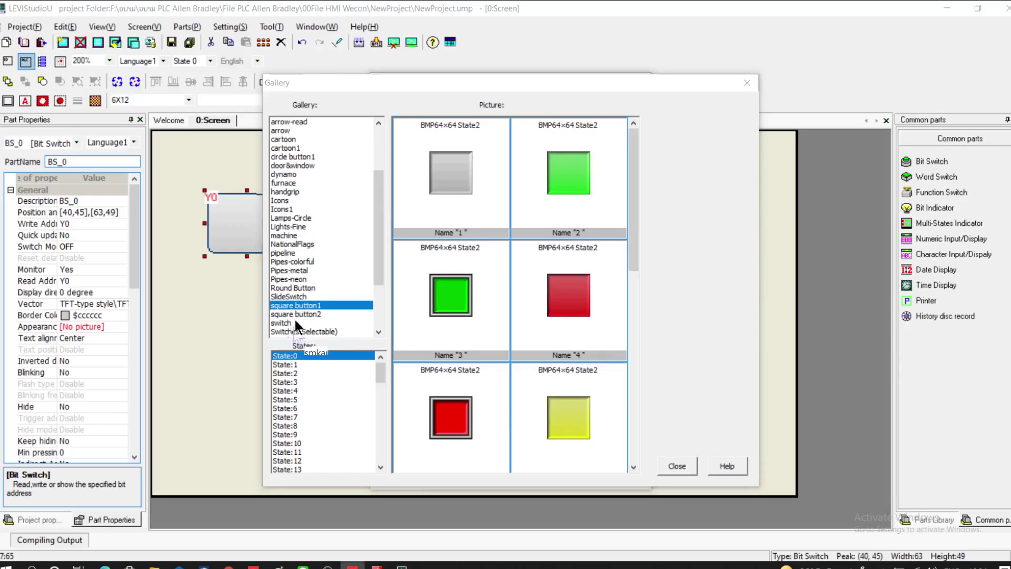
left_click(299, 314)
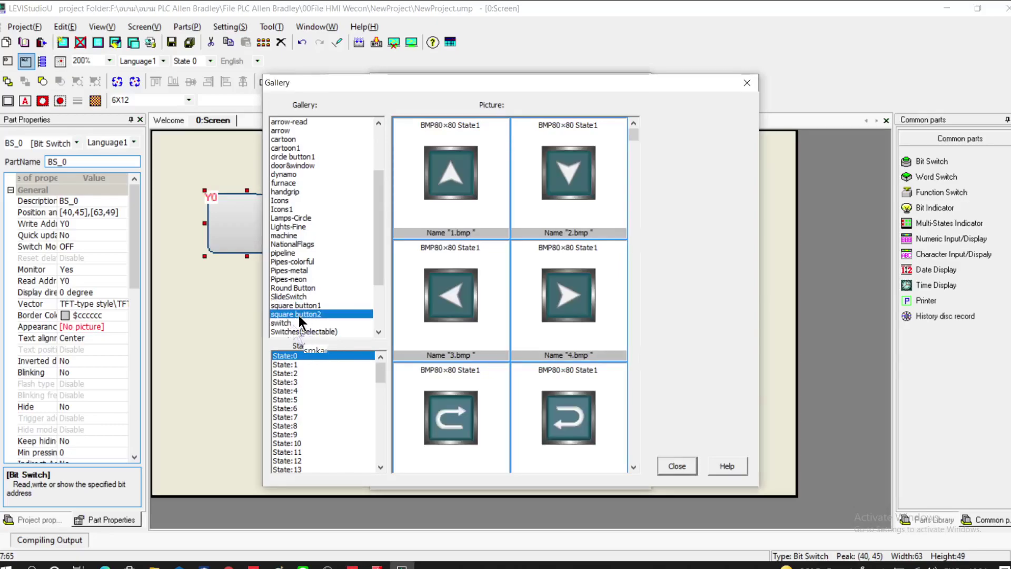
left_click(282, 331)
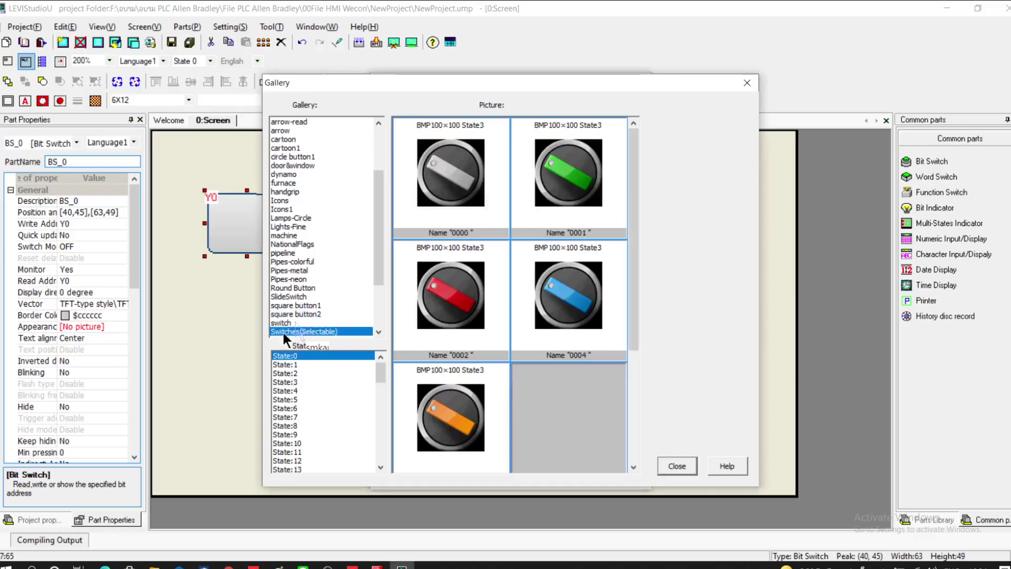
scroll(378, 332, "down", 3)
left_click(566, 174)
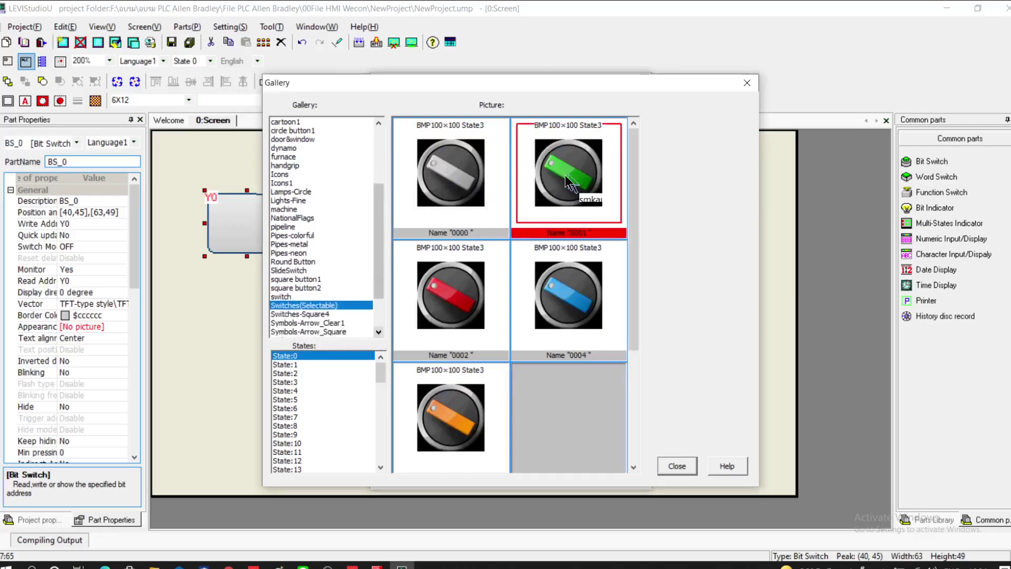
double_click(565, 174)
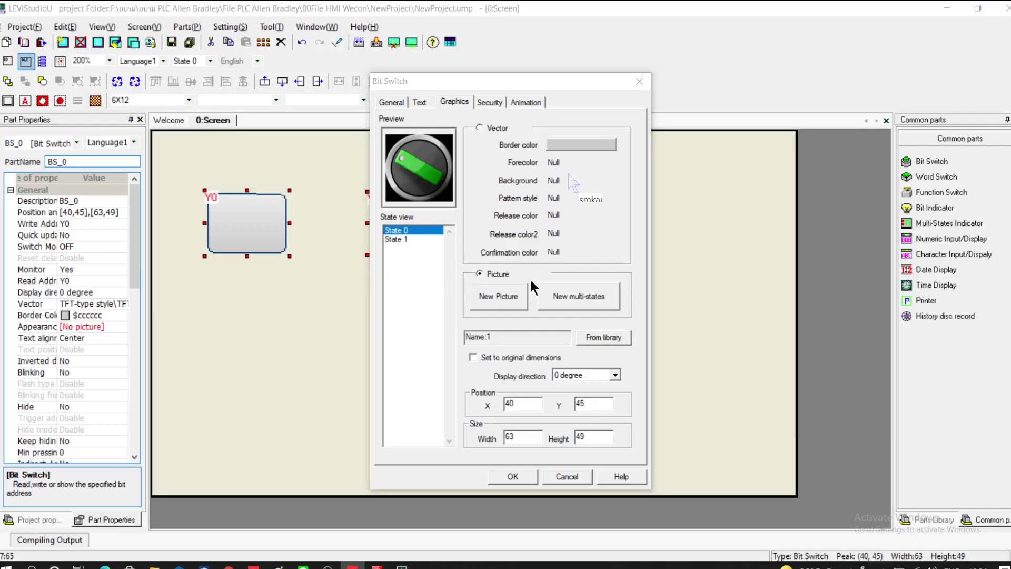
Set the bit switch's mode to Alternate and apply its properties.
left_click(391, 102)
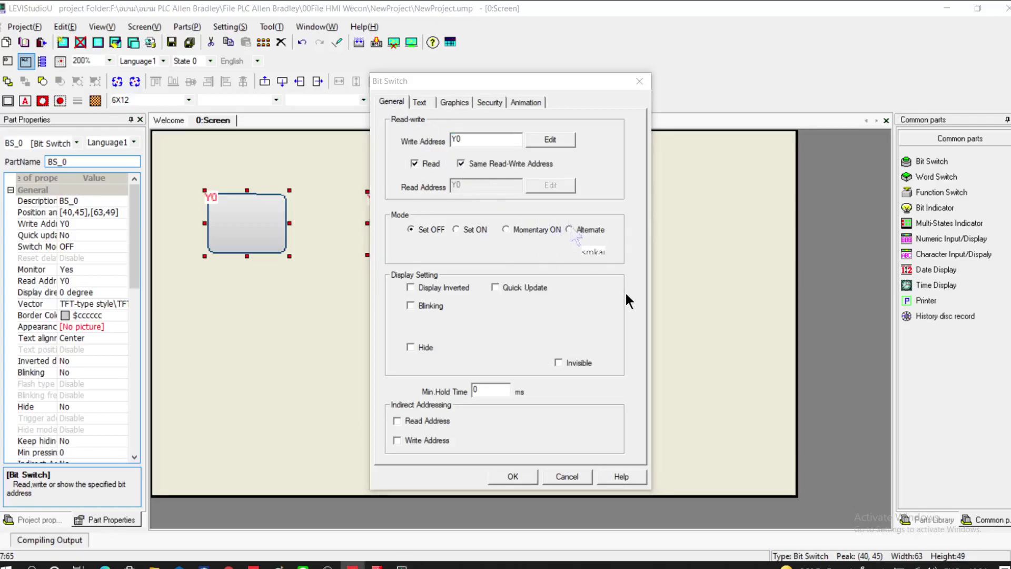
left_click(569, 231)
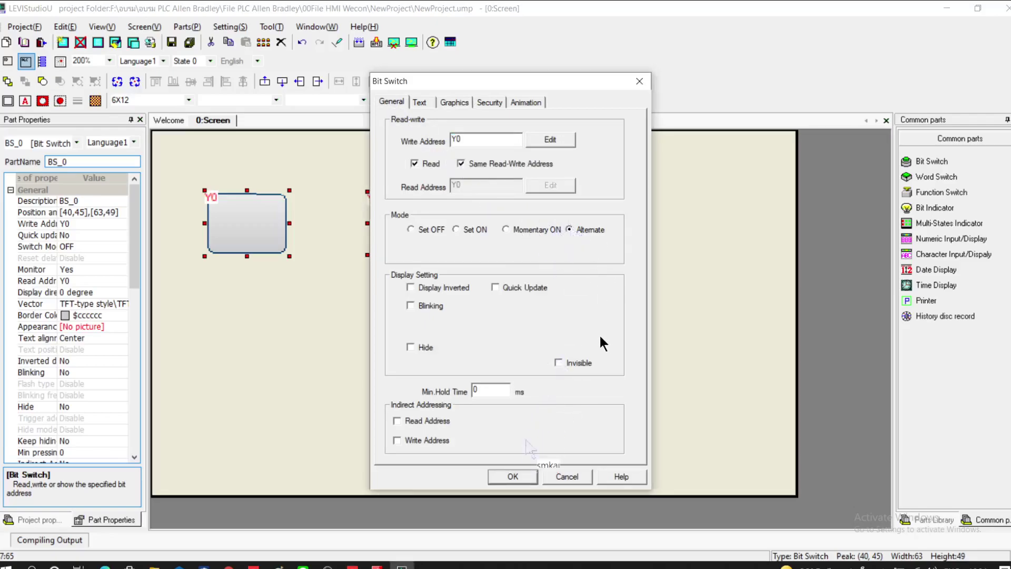
left_click(514, 476)
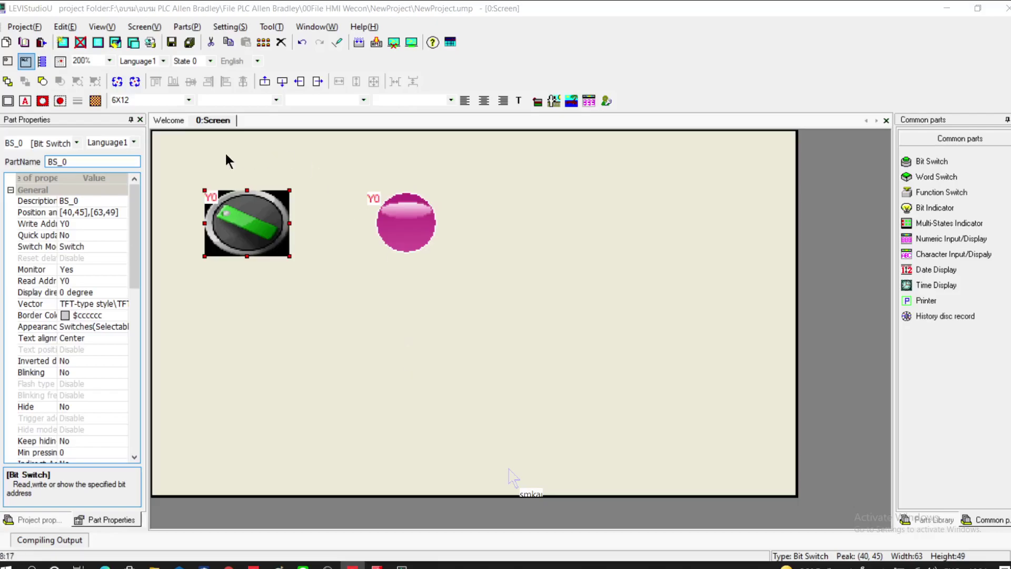
Save the project with the new switch and indicator, and compile it.
left_click(16, 28)
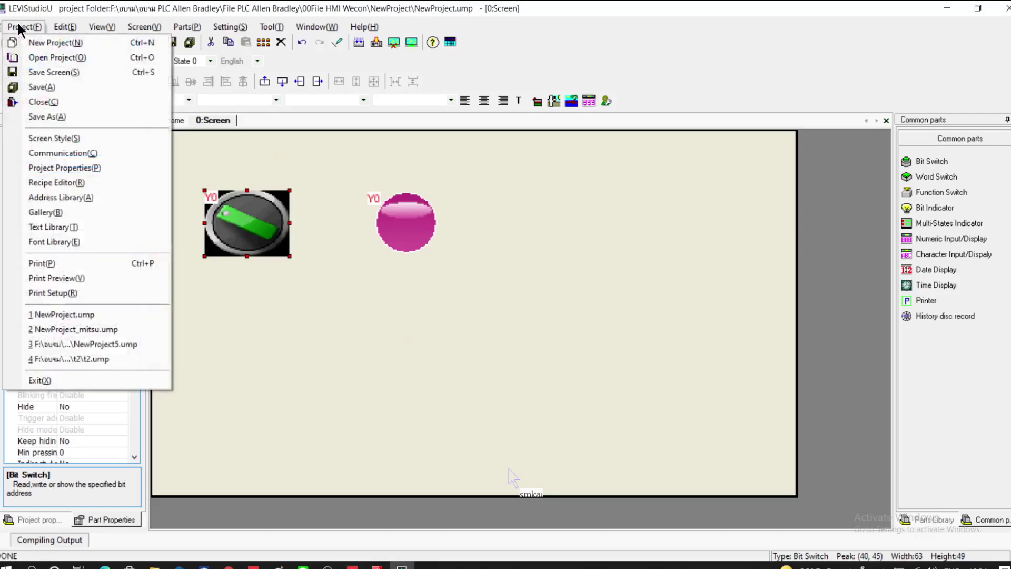
left_click(39, 86)
left_click(272, 27)
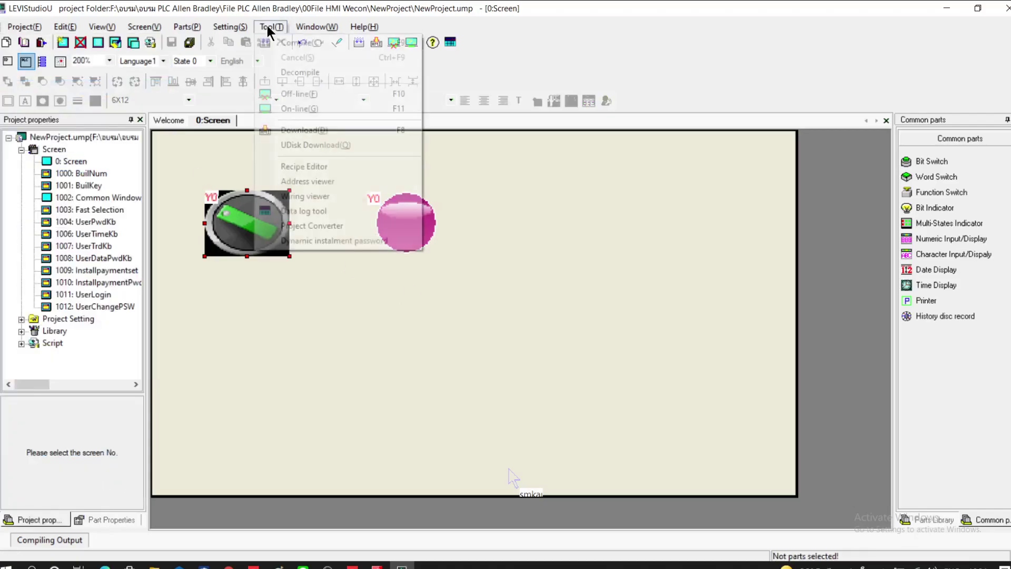
left_click(289, 45)
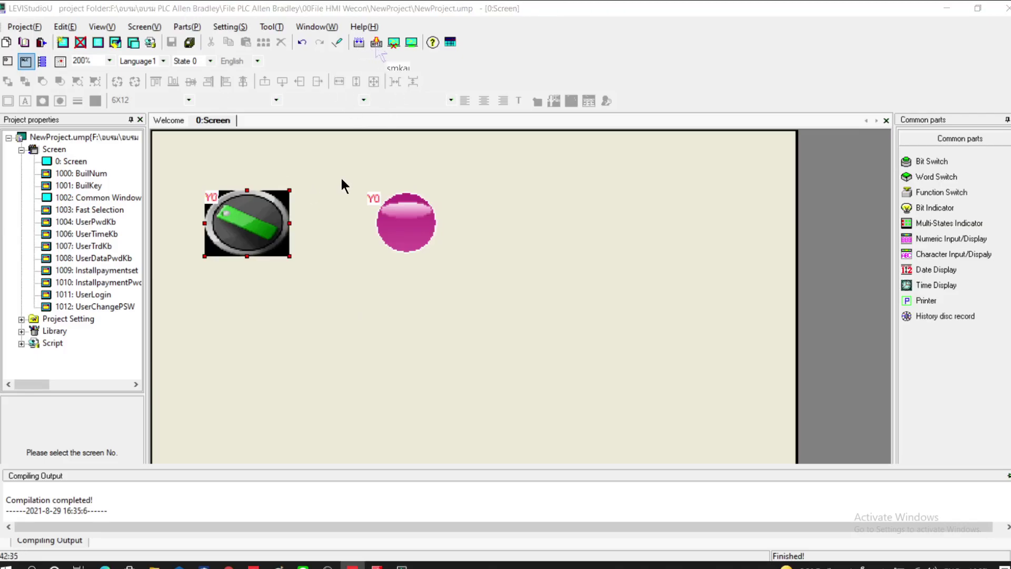
Download the compiled project from the PC to the HMI over USB and restart the HMI.
left_click(270, 26)
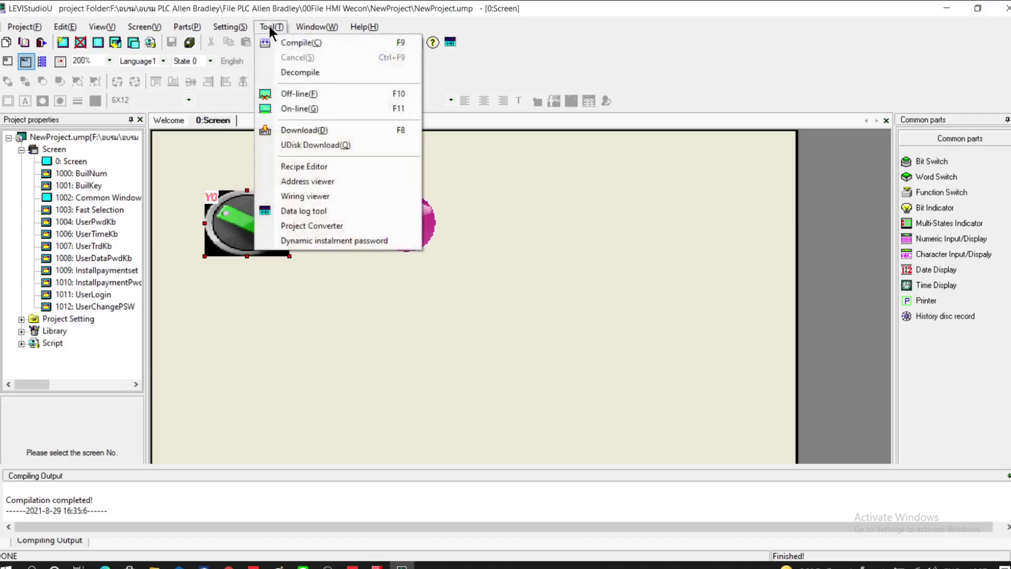
left_click(321, 129)
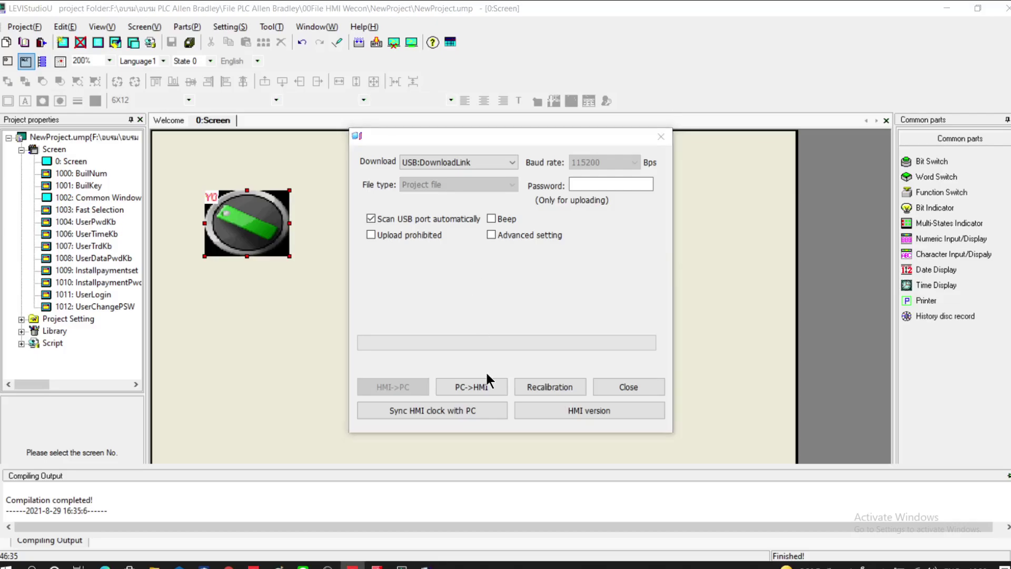
left_click(458, 388)
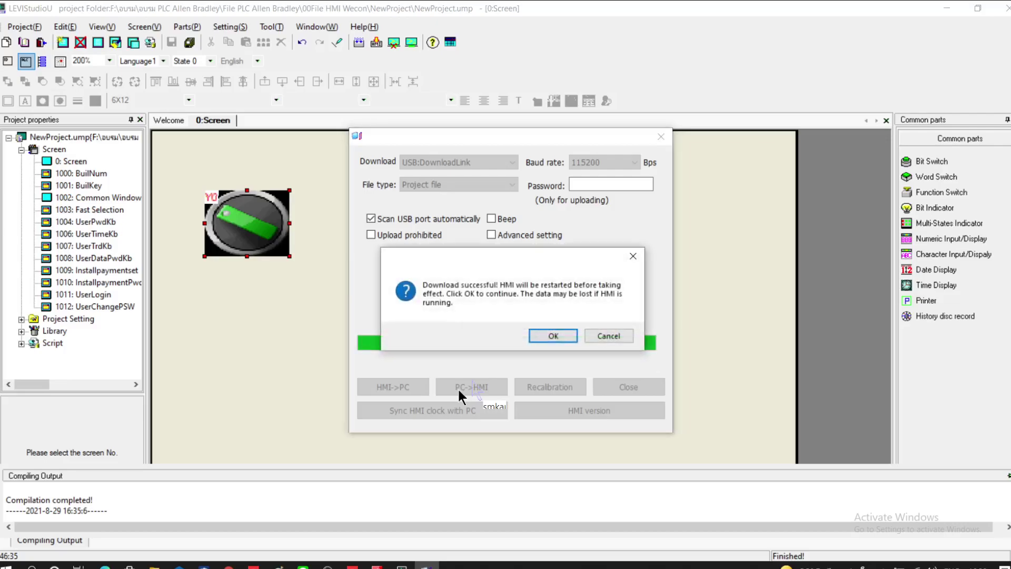
left_click(553, 337)
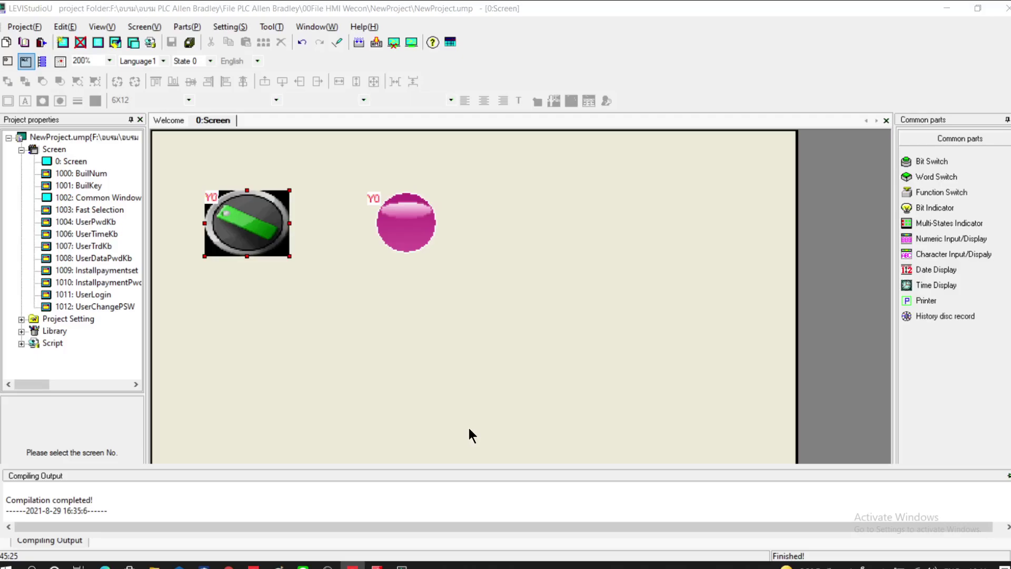
left_click(327, 566)
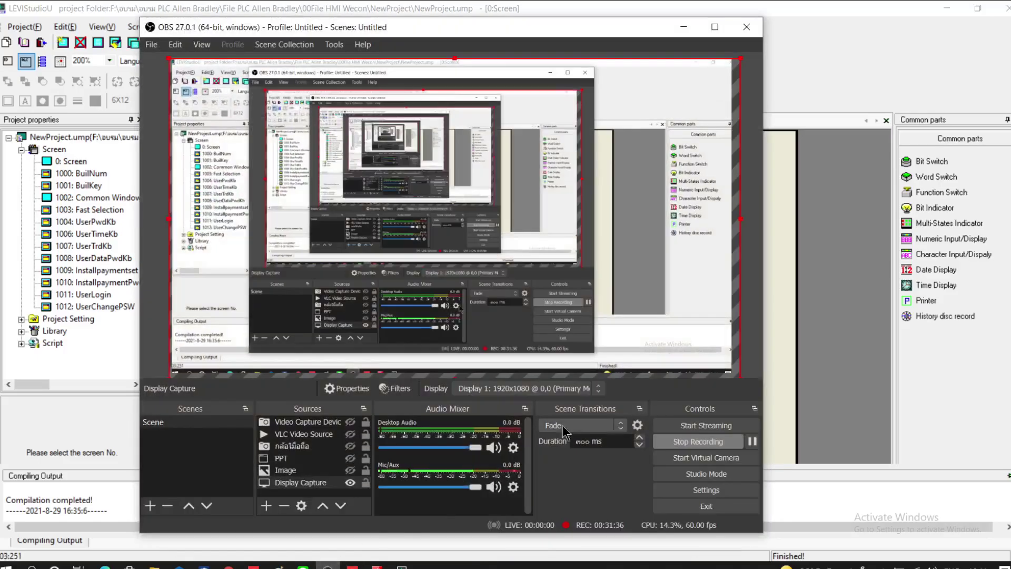